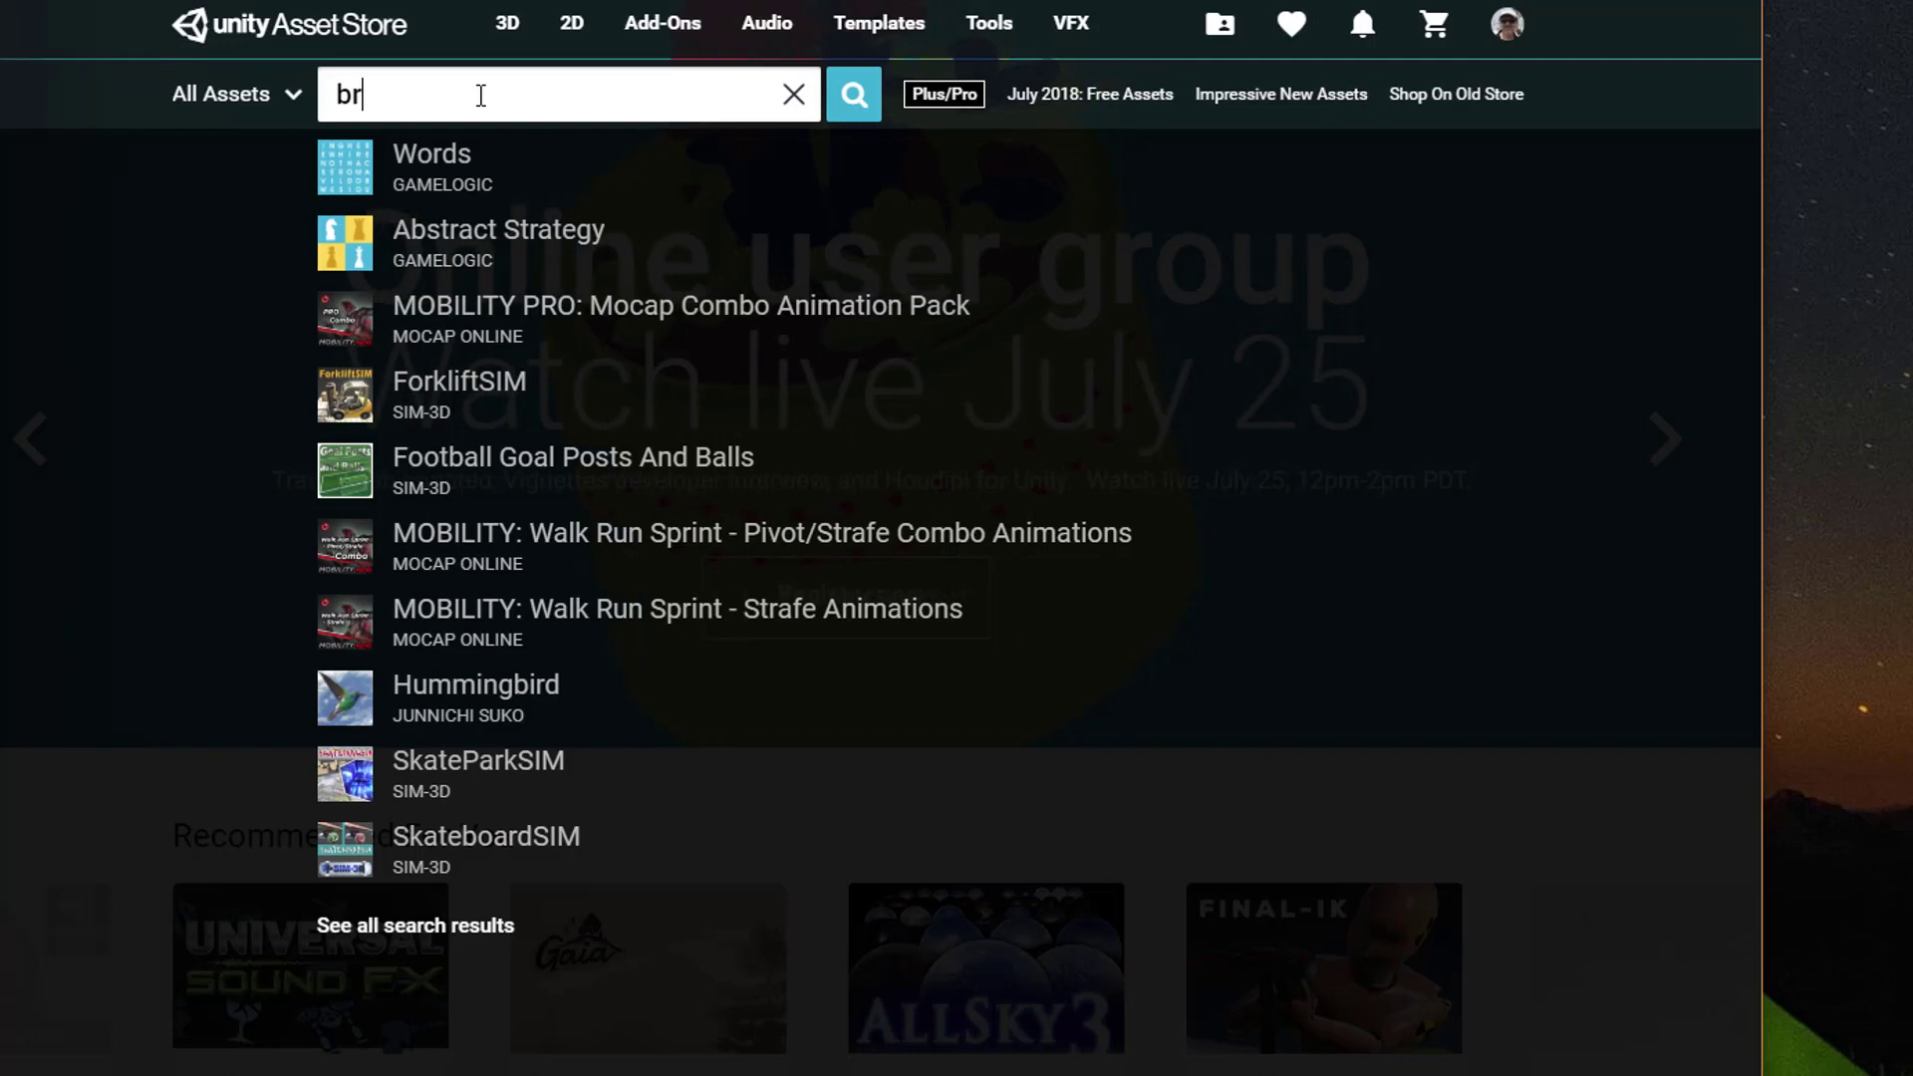
Find BridgeXR in the Asset Store and read its expanded product description.
type("id")
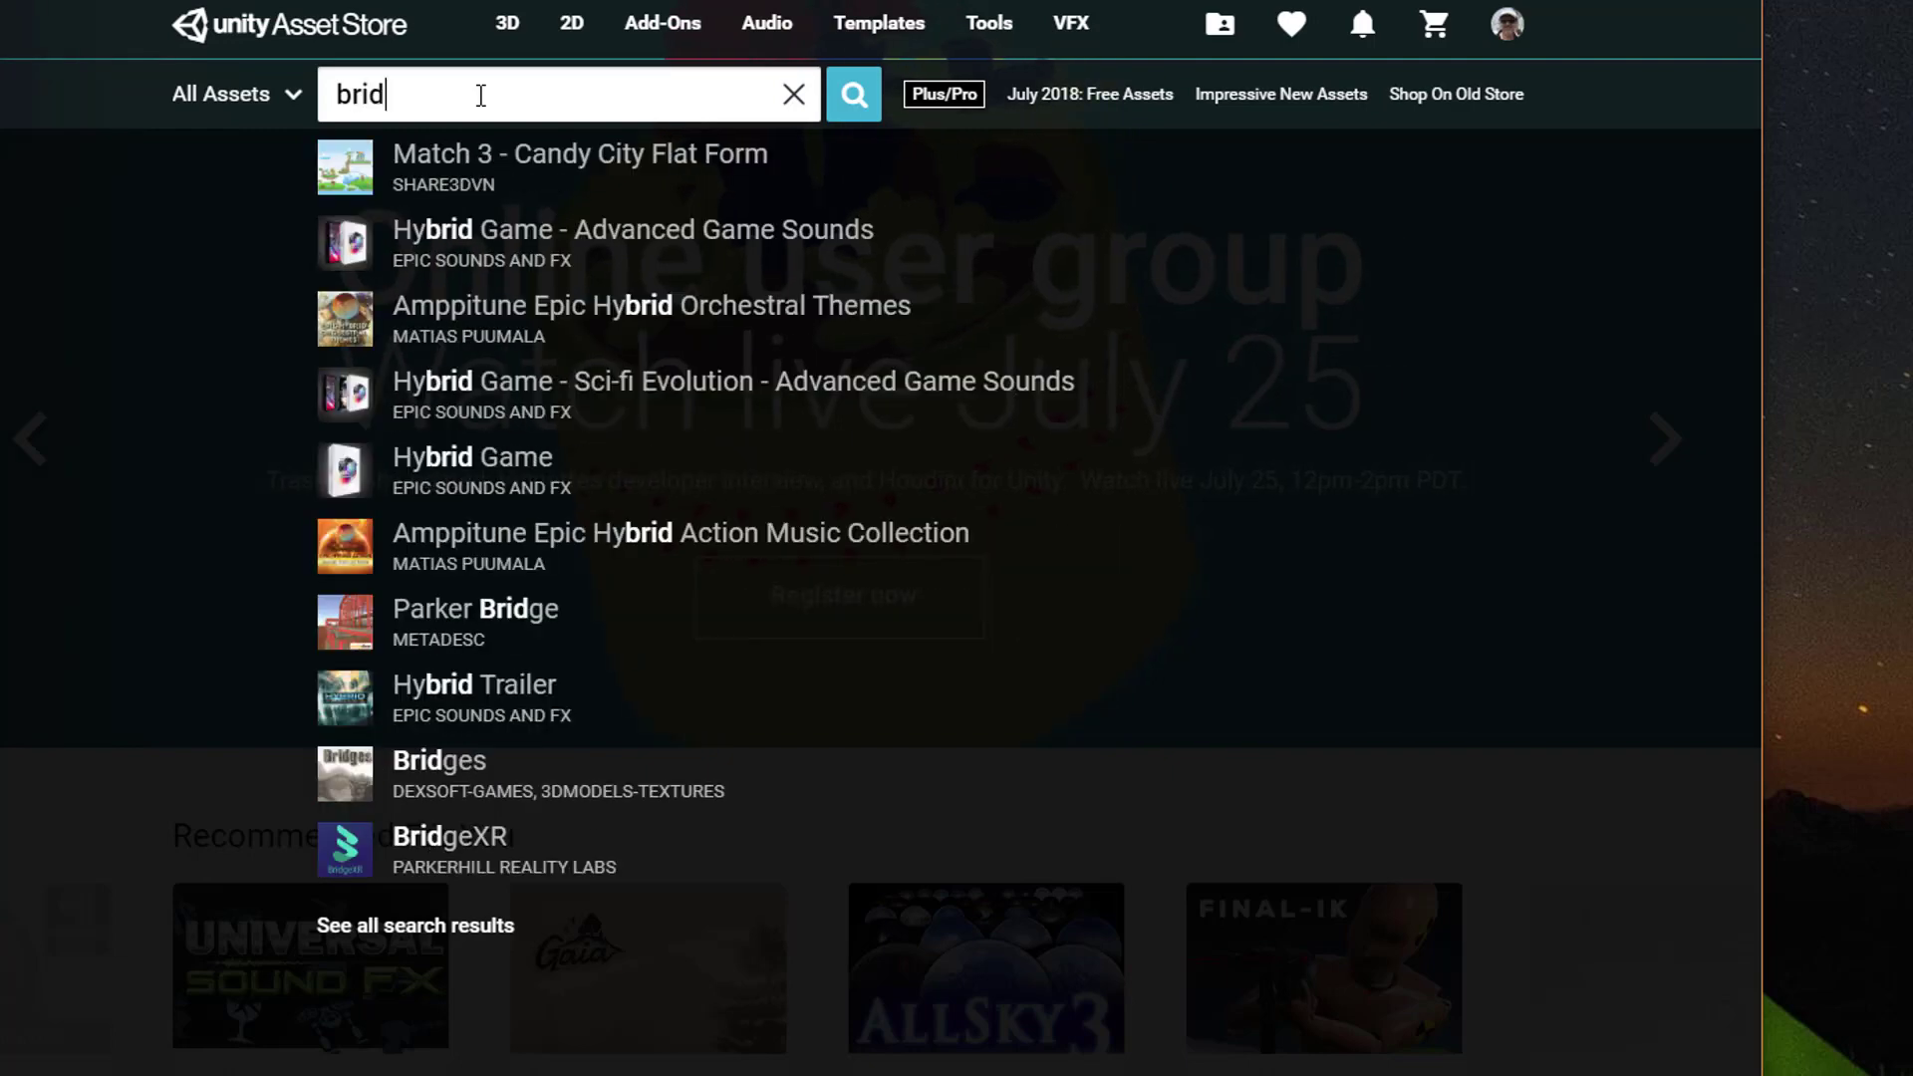
type("gexr")
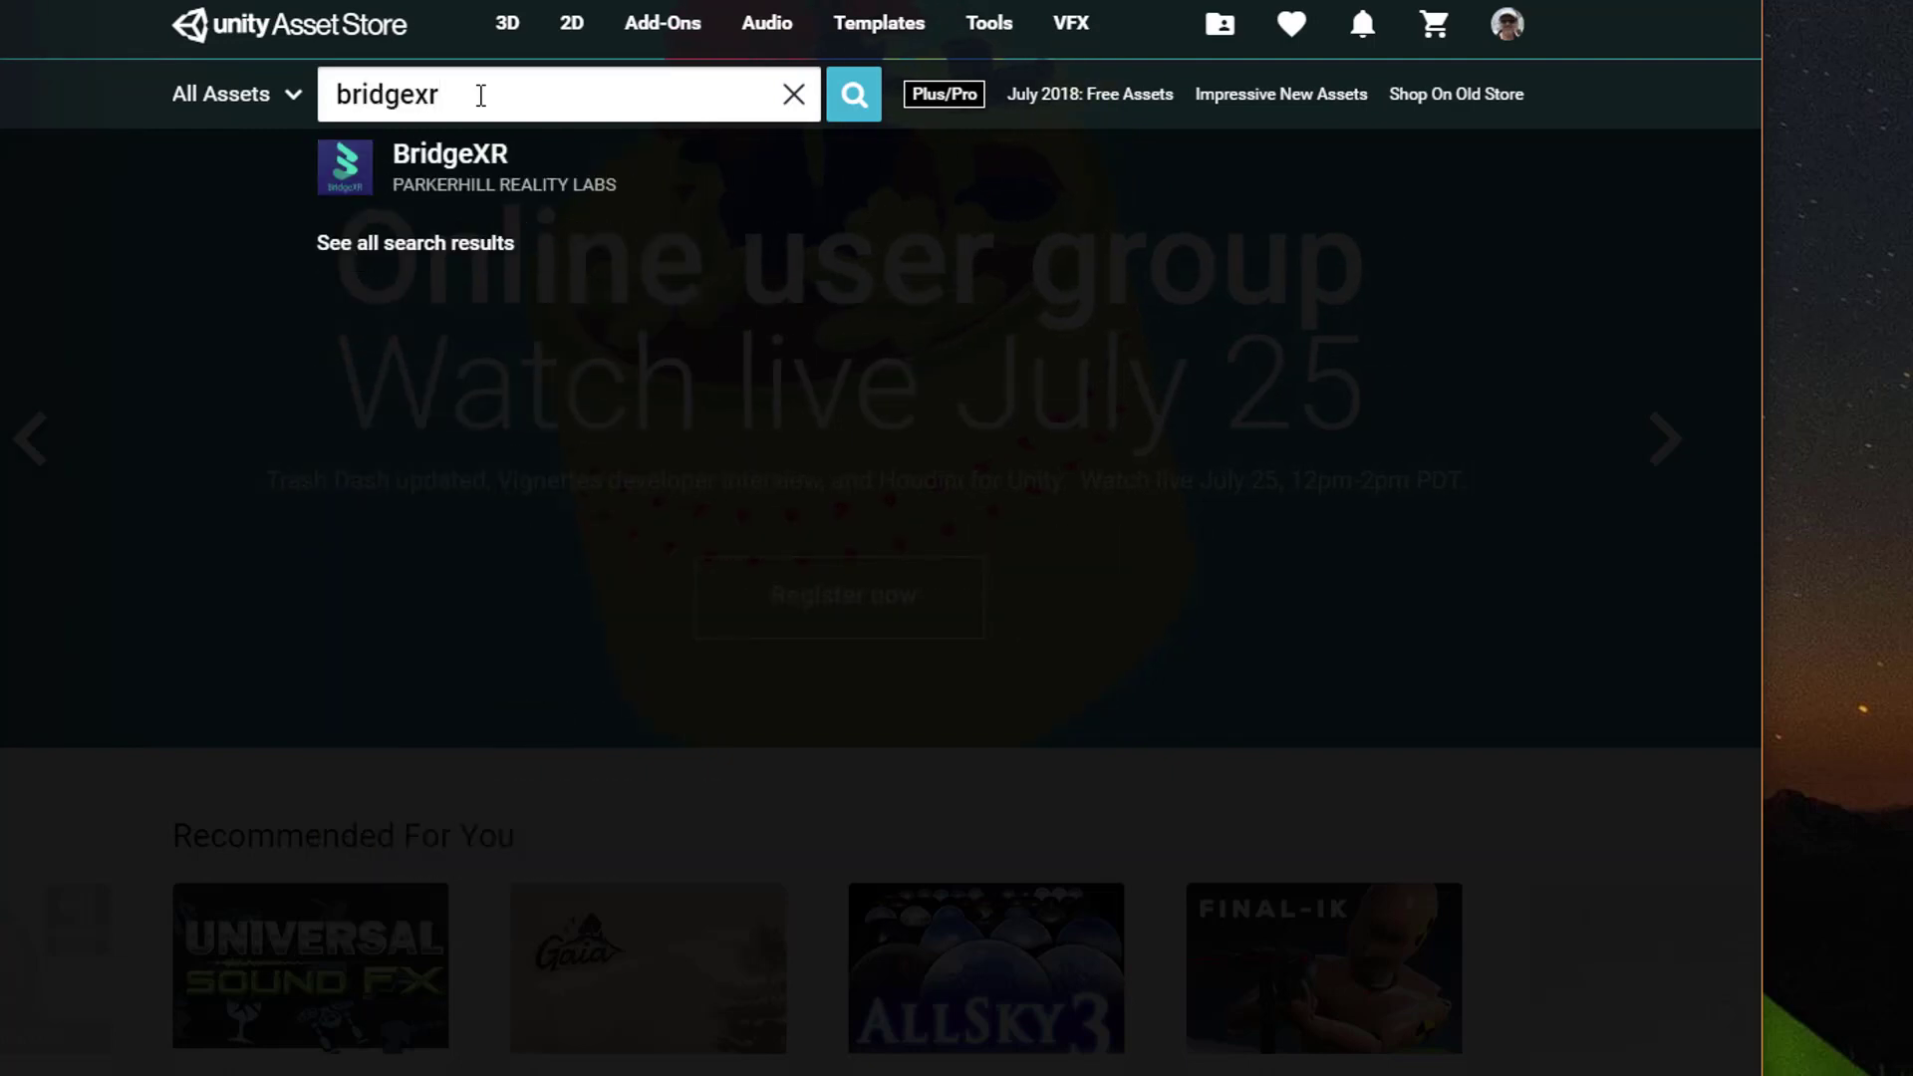
left_click(376, 176)
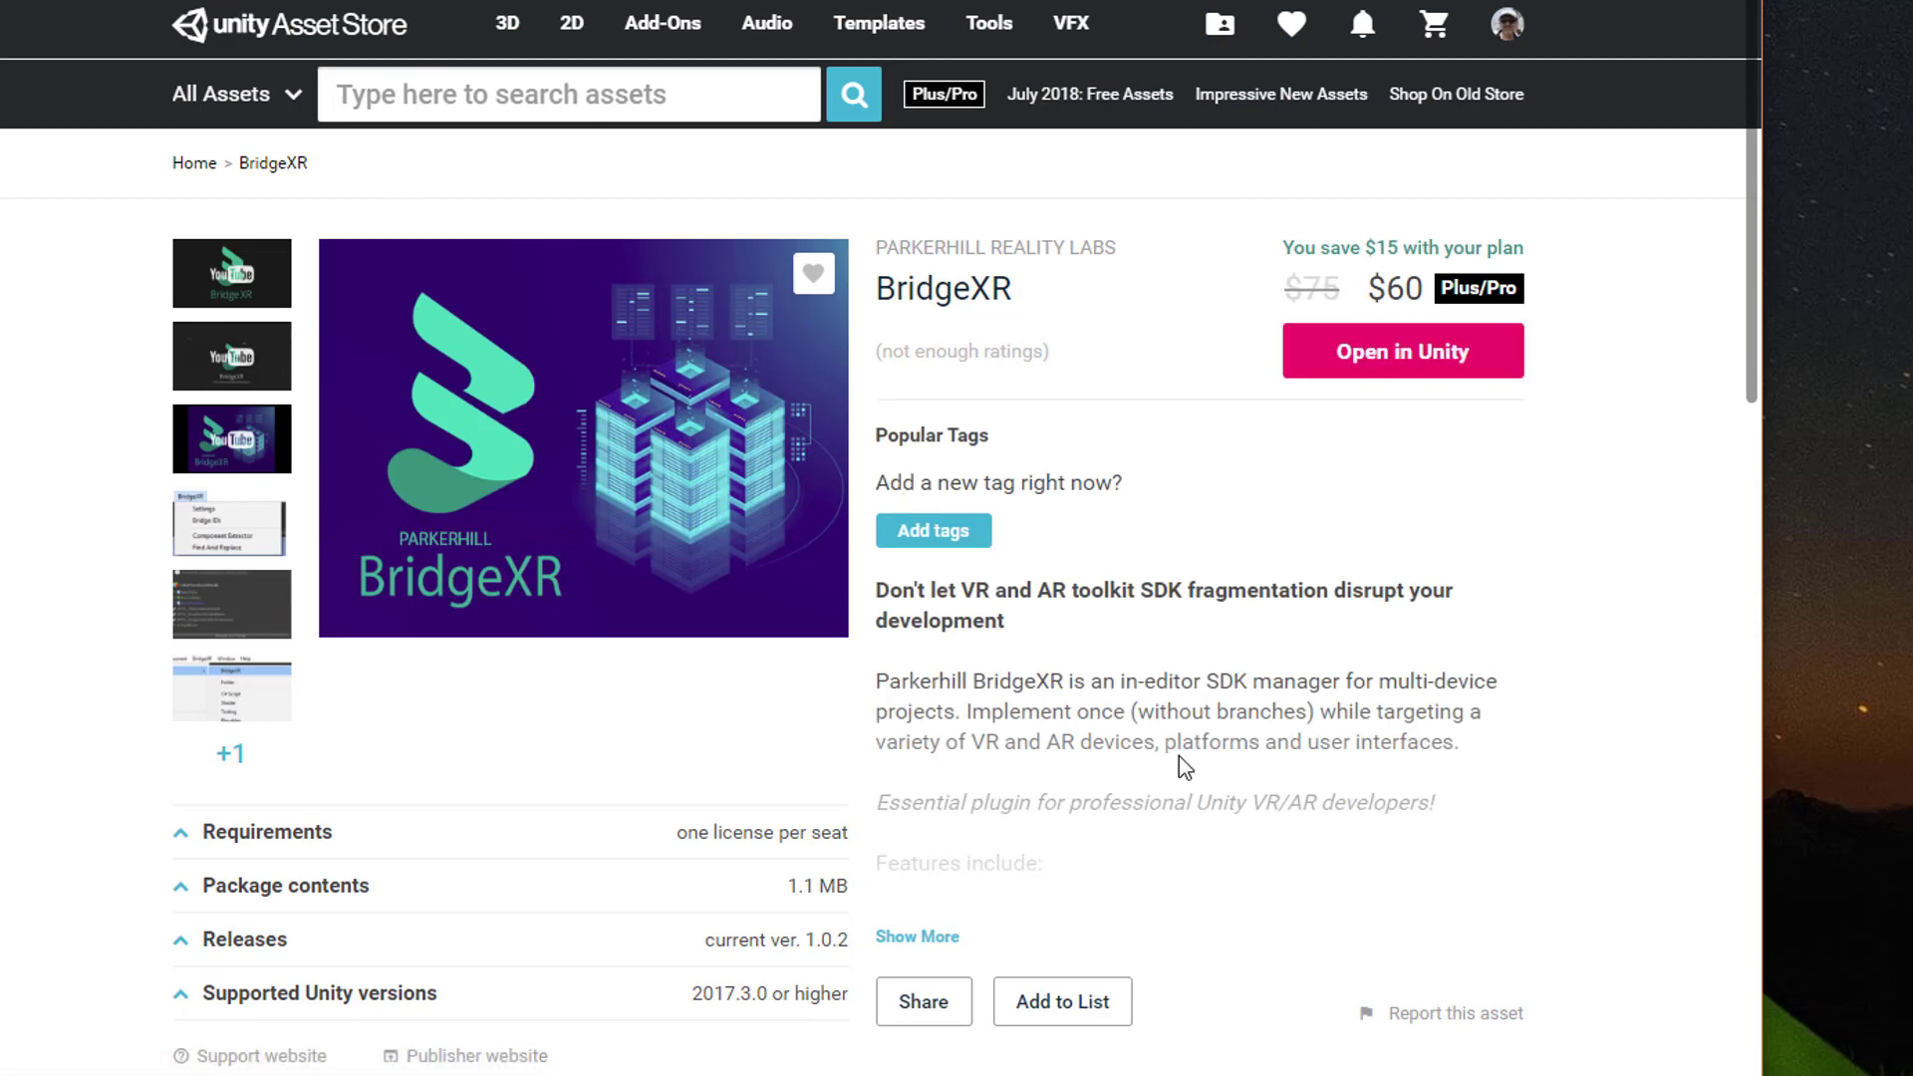
left_click(957, 939)
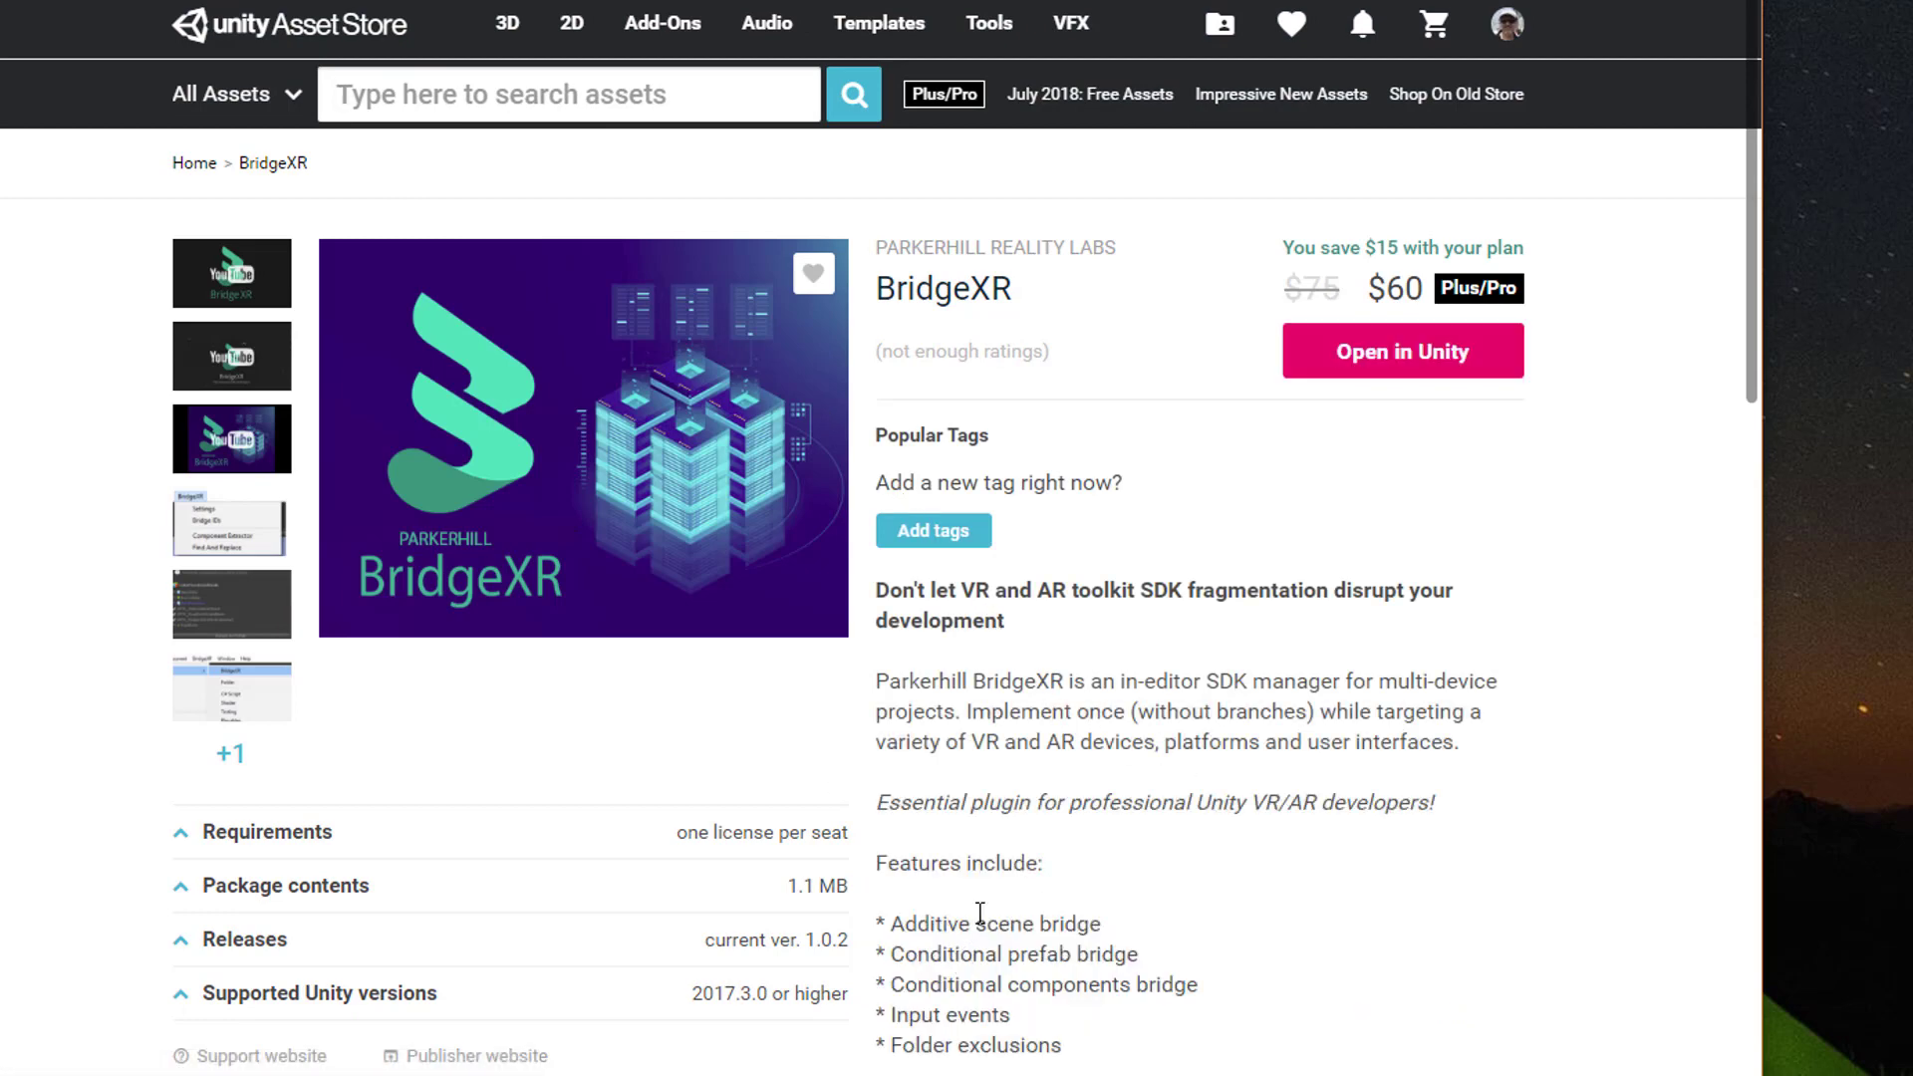
scroll(981, 913, "down", 2)
scroll(981, 912, "down", 8)
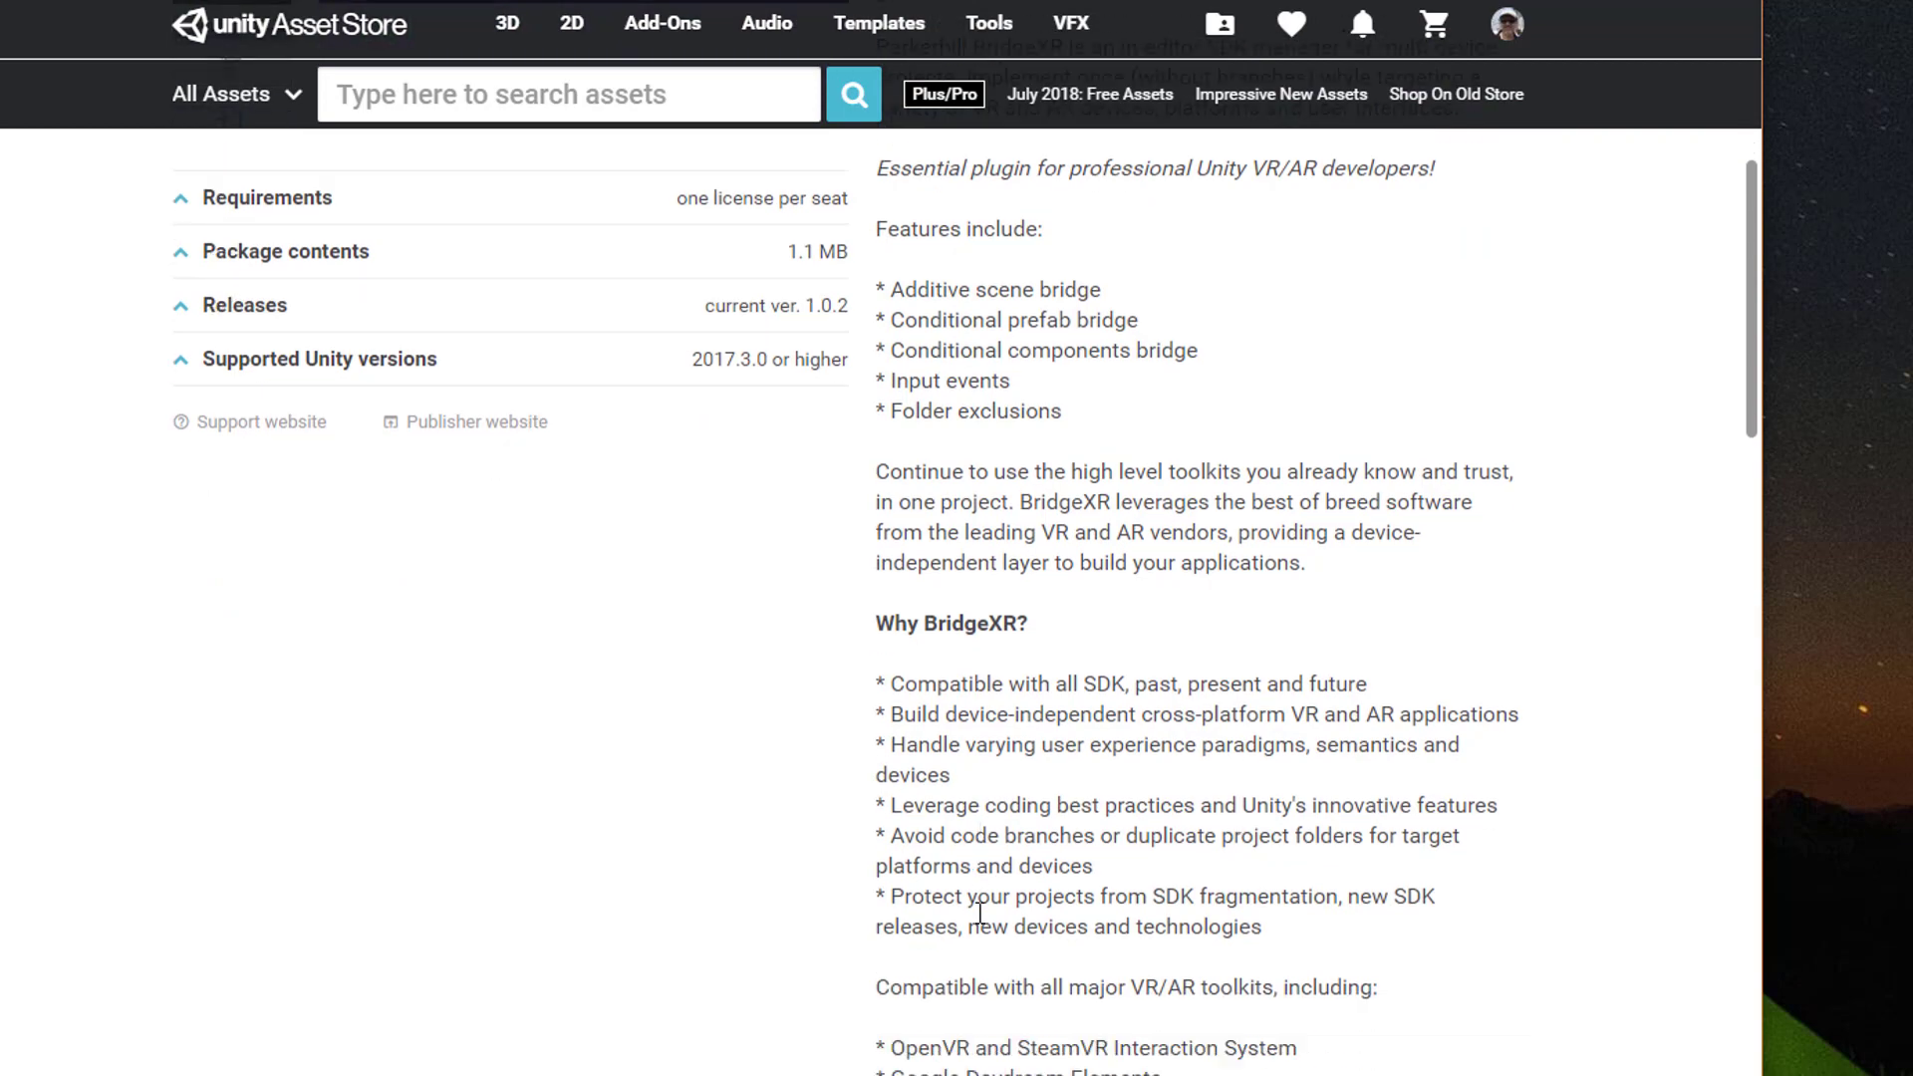
scroll(979, 916, "down", 4)
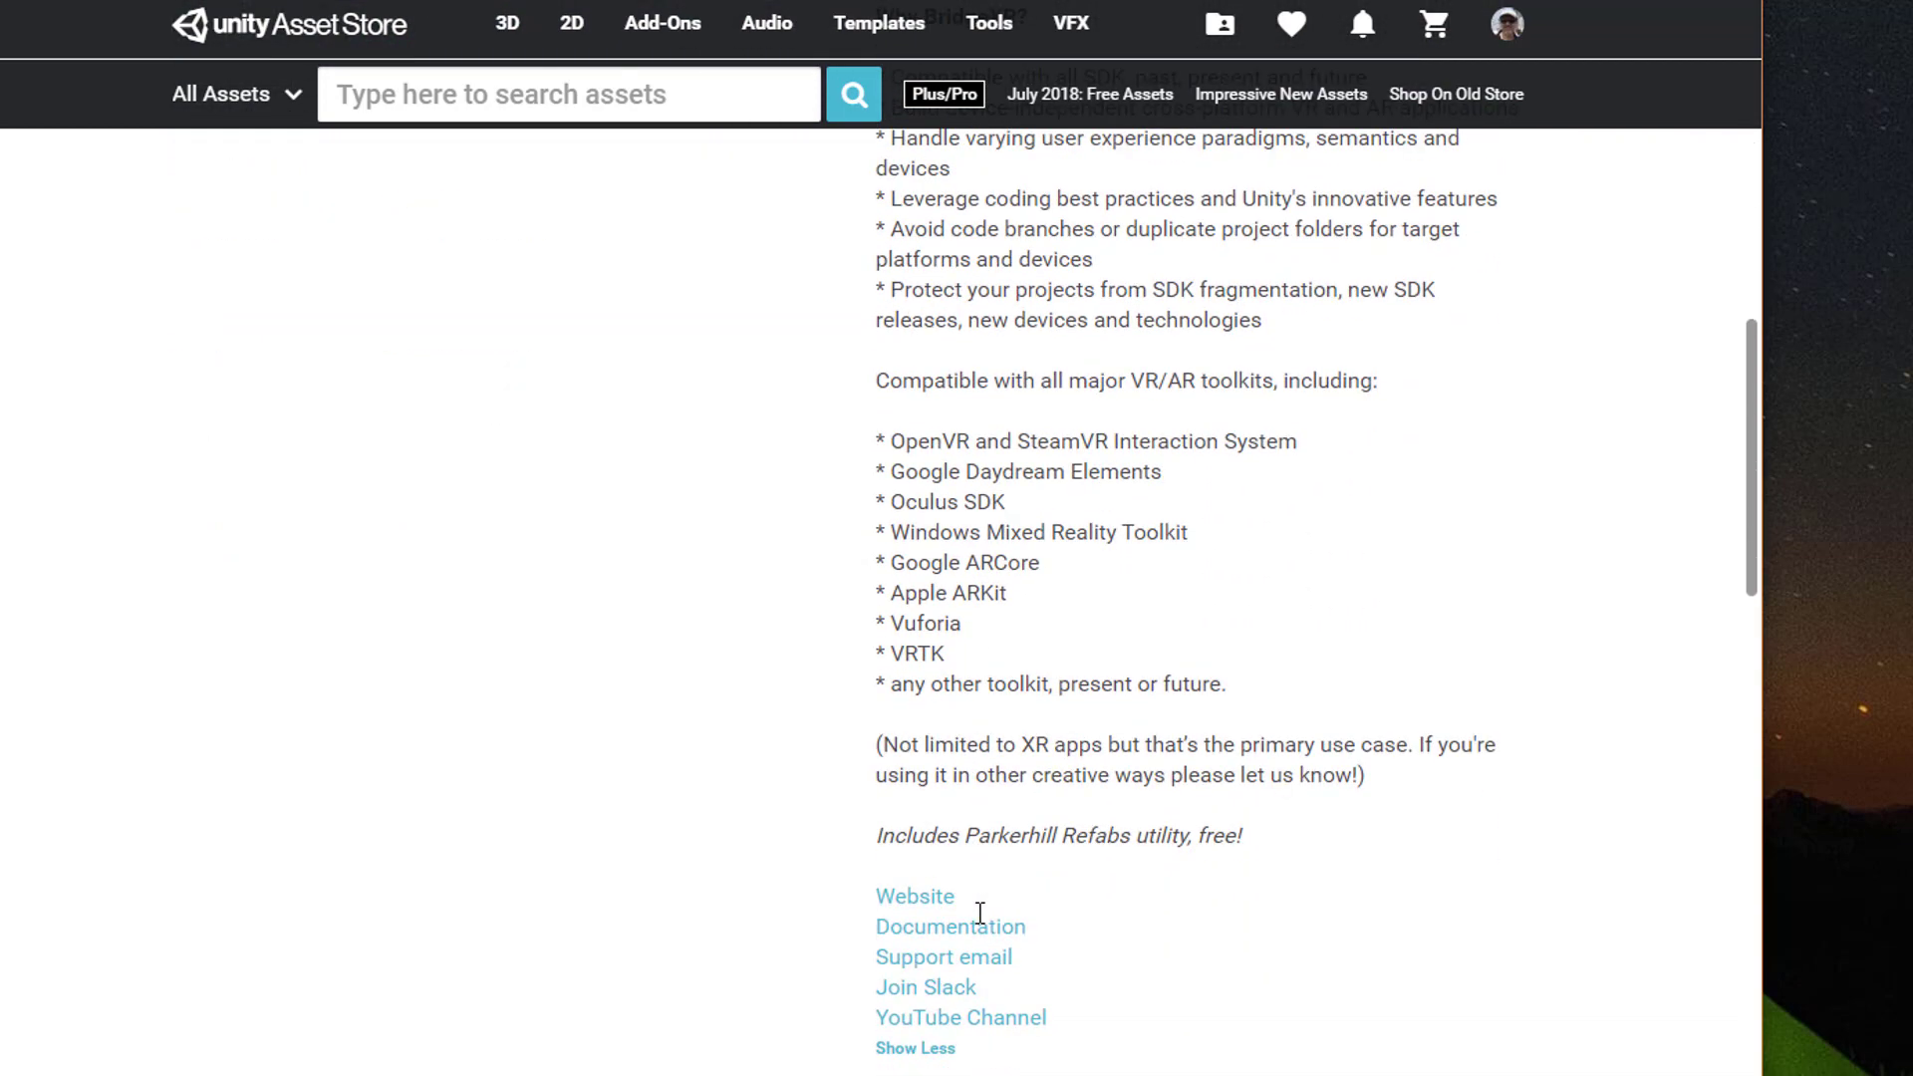
scroll(978, 901, "up", 15)
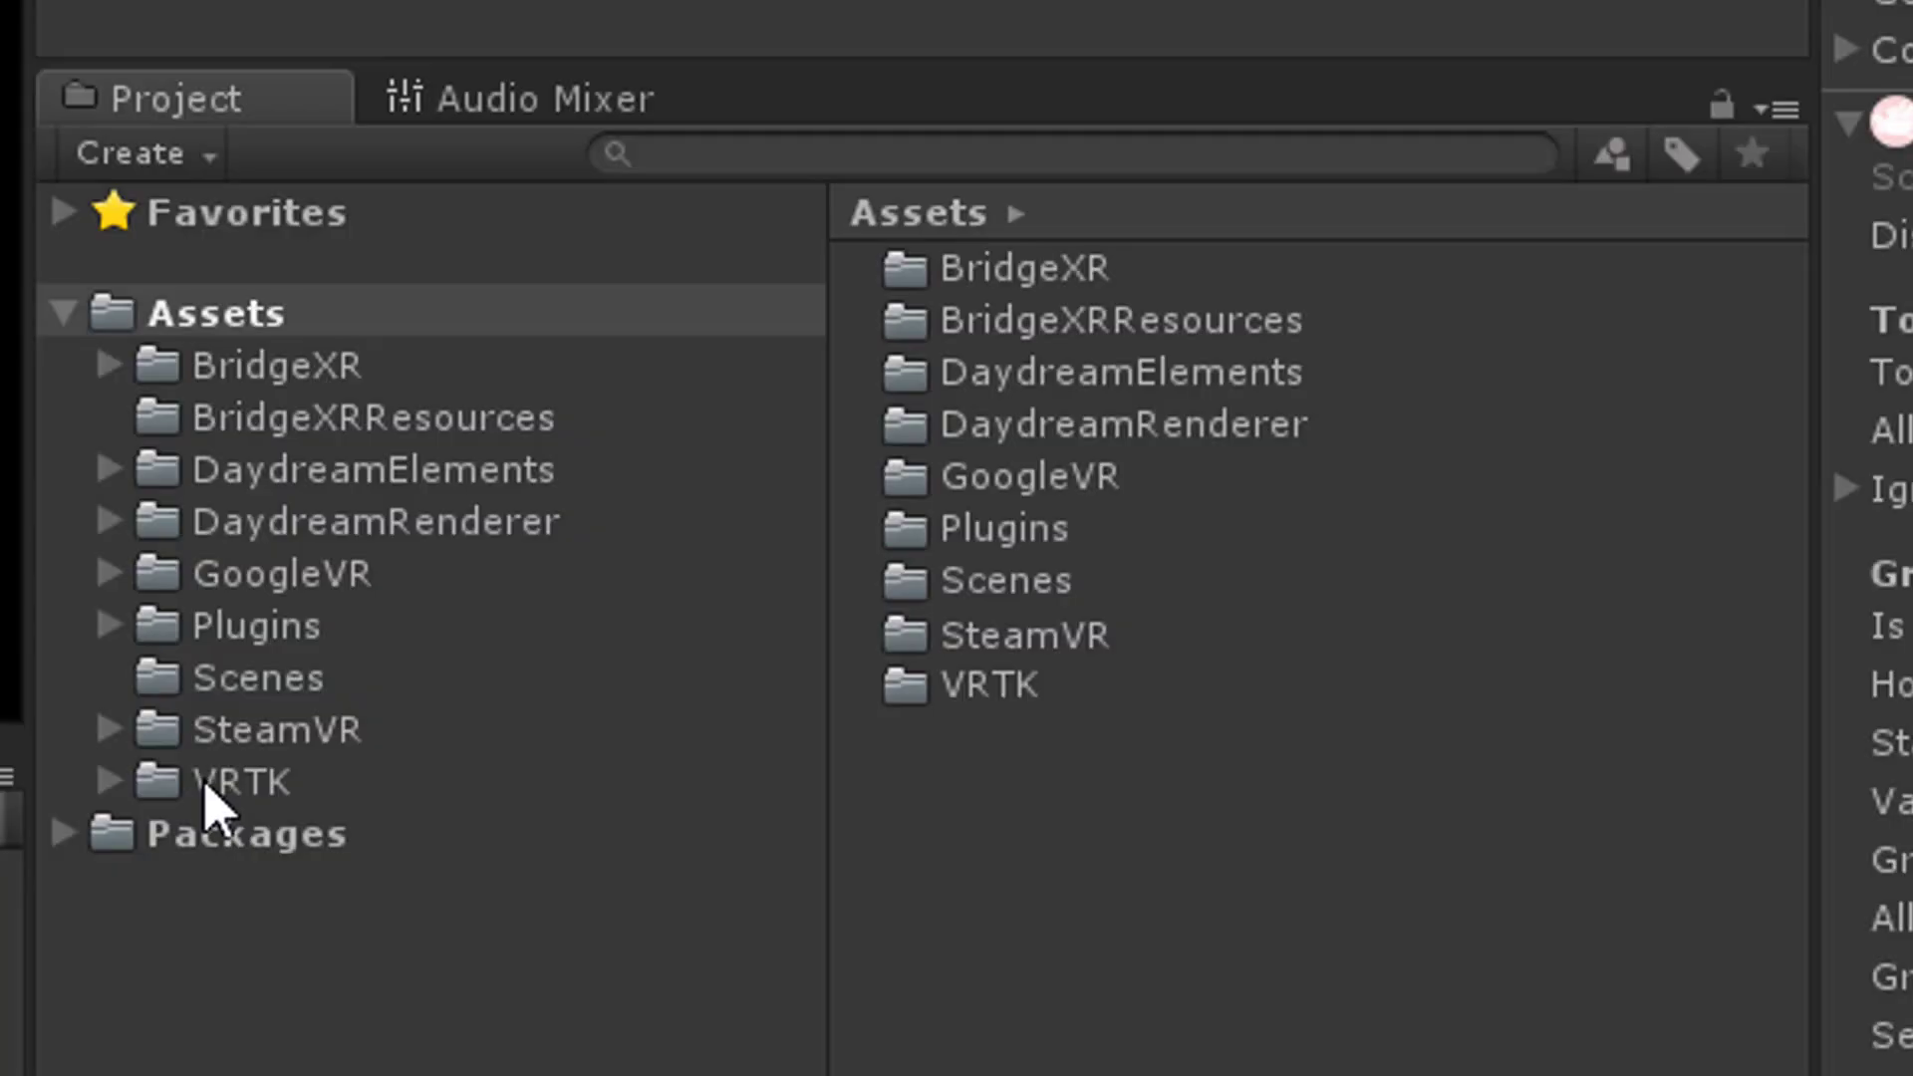
Browse the VRTK, SteamVR, GoogleVR, DaydreamElements and BridgeXR folders, then expand VRTK > Examples.
left_click(853, 843)
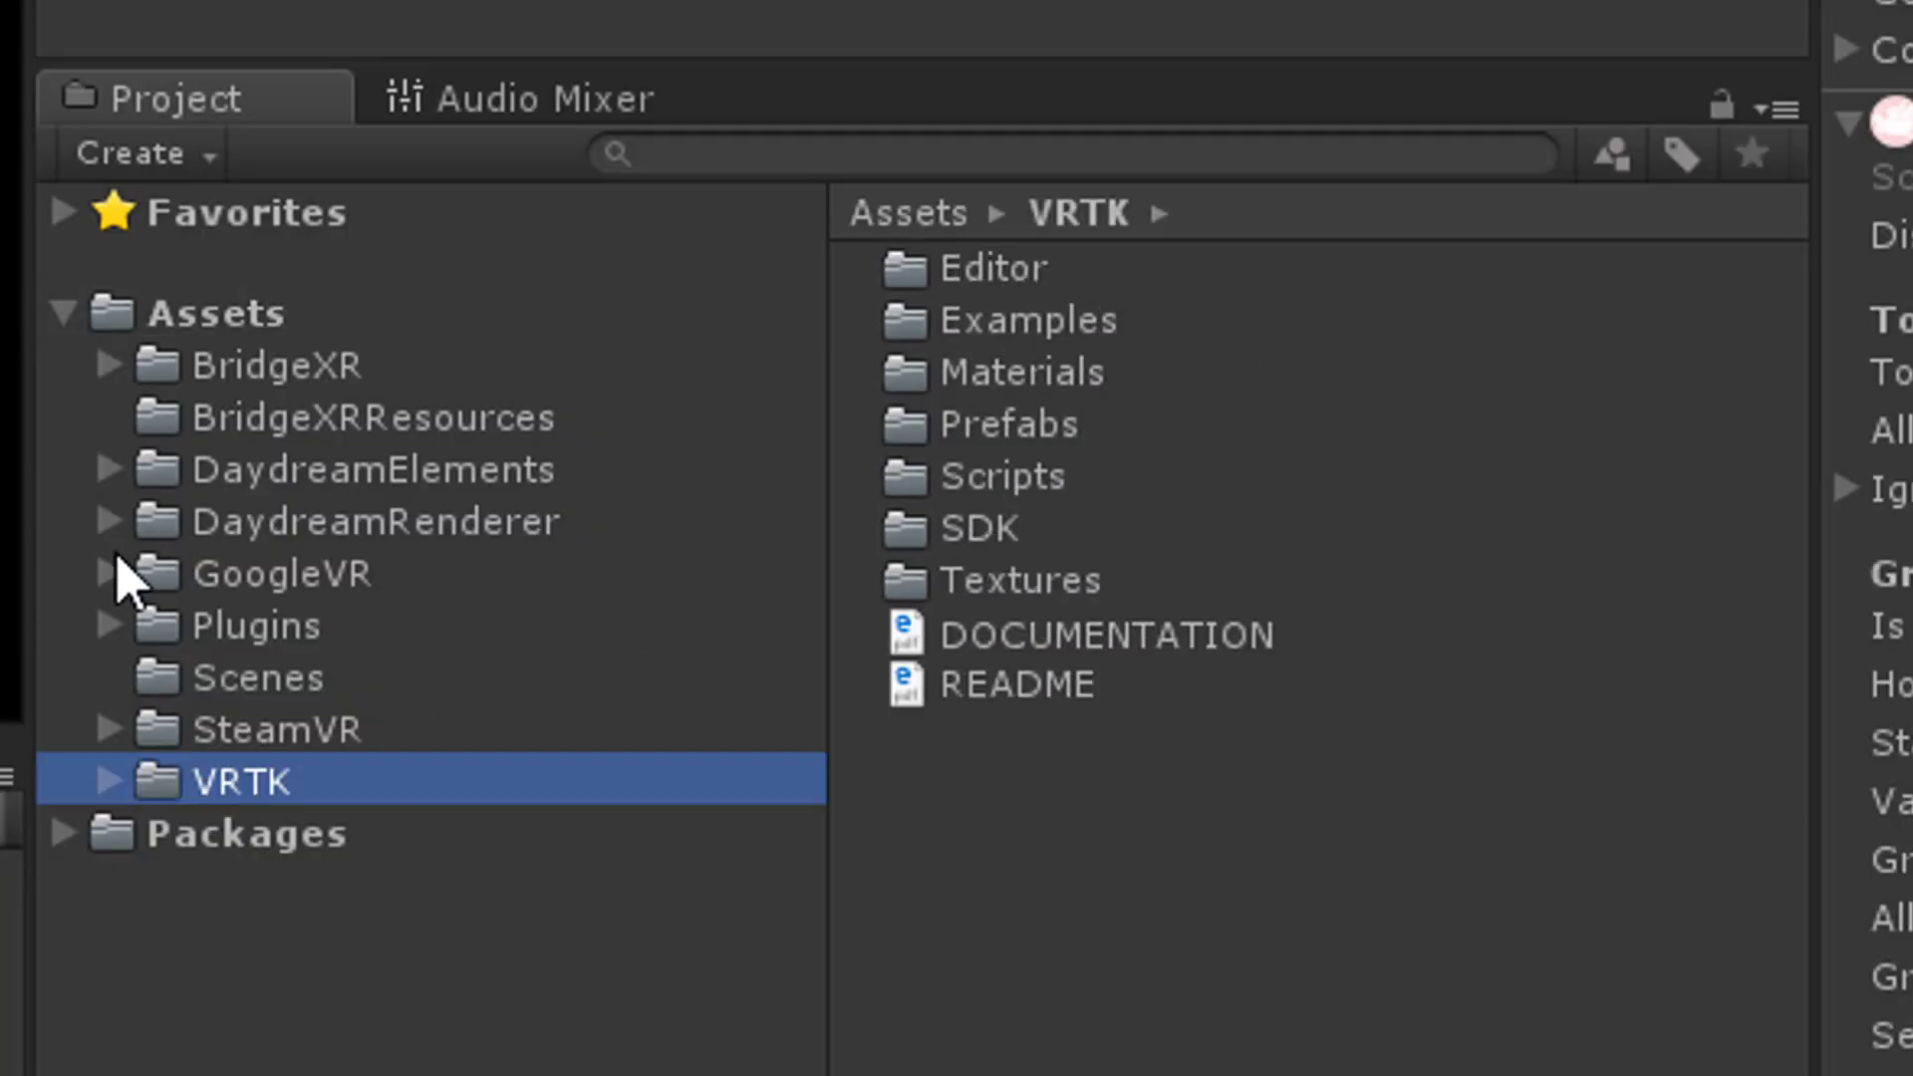
left_click(194, 747)
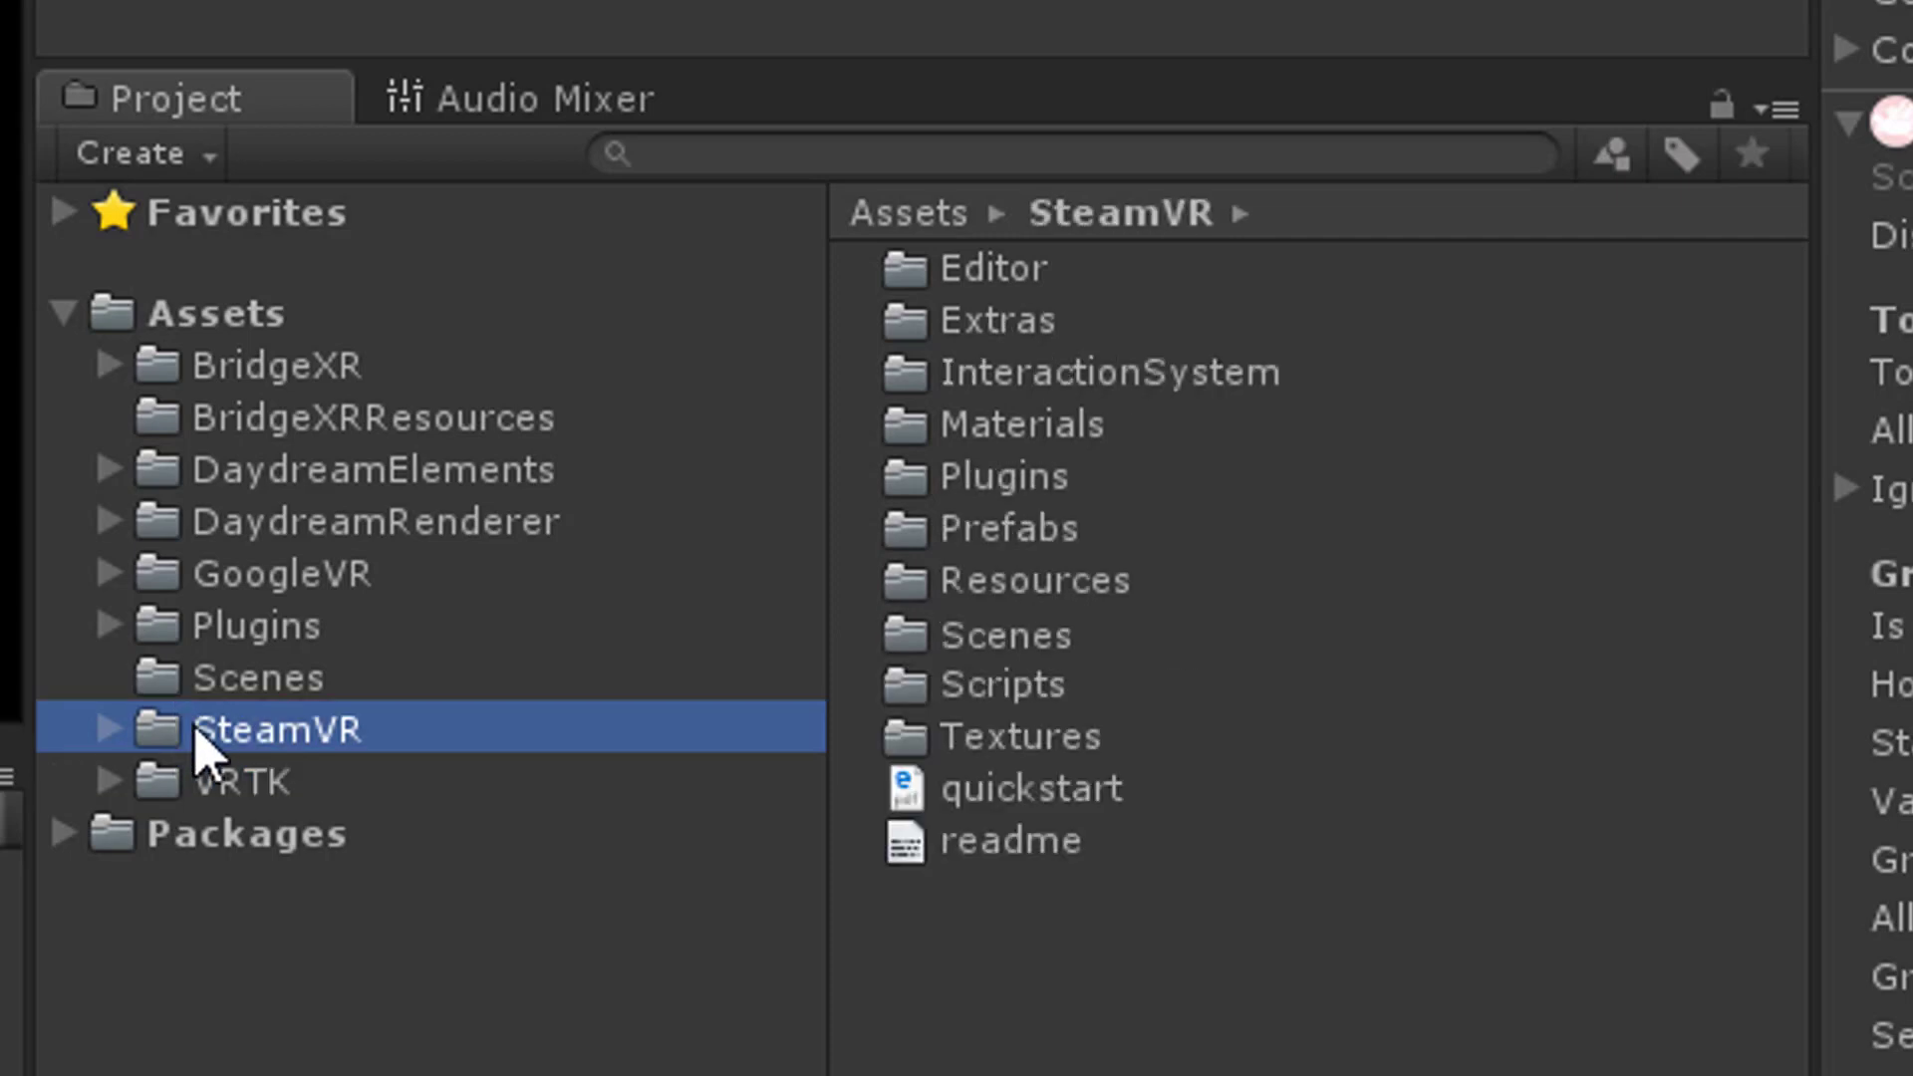
left_click(175, 581)
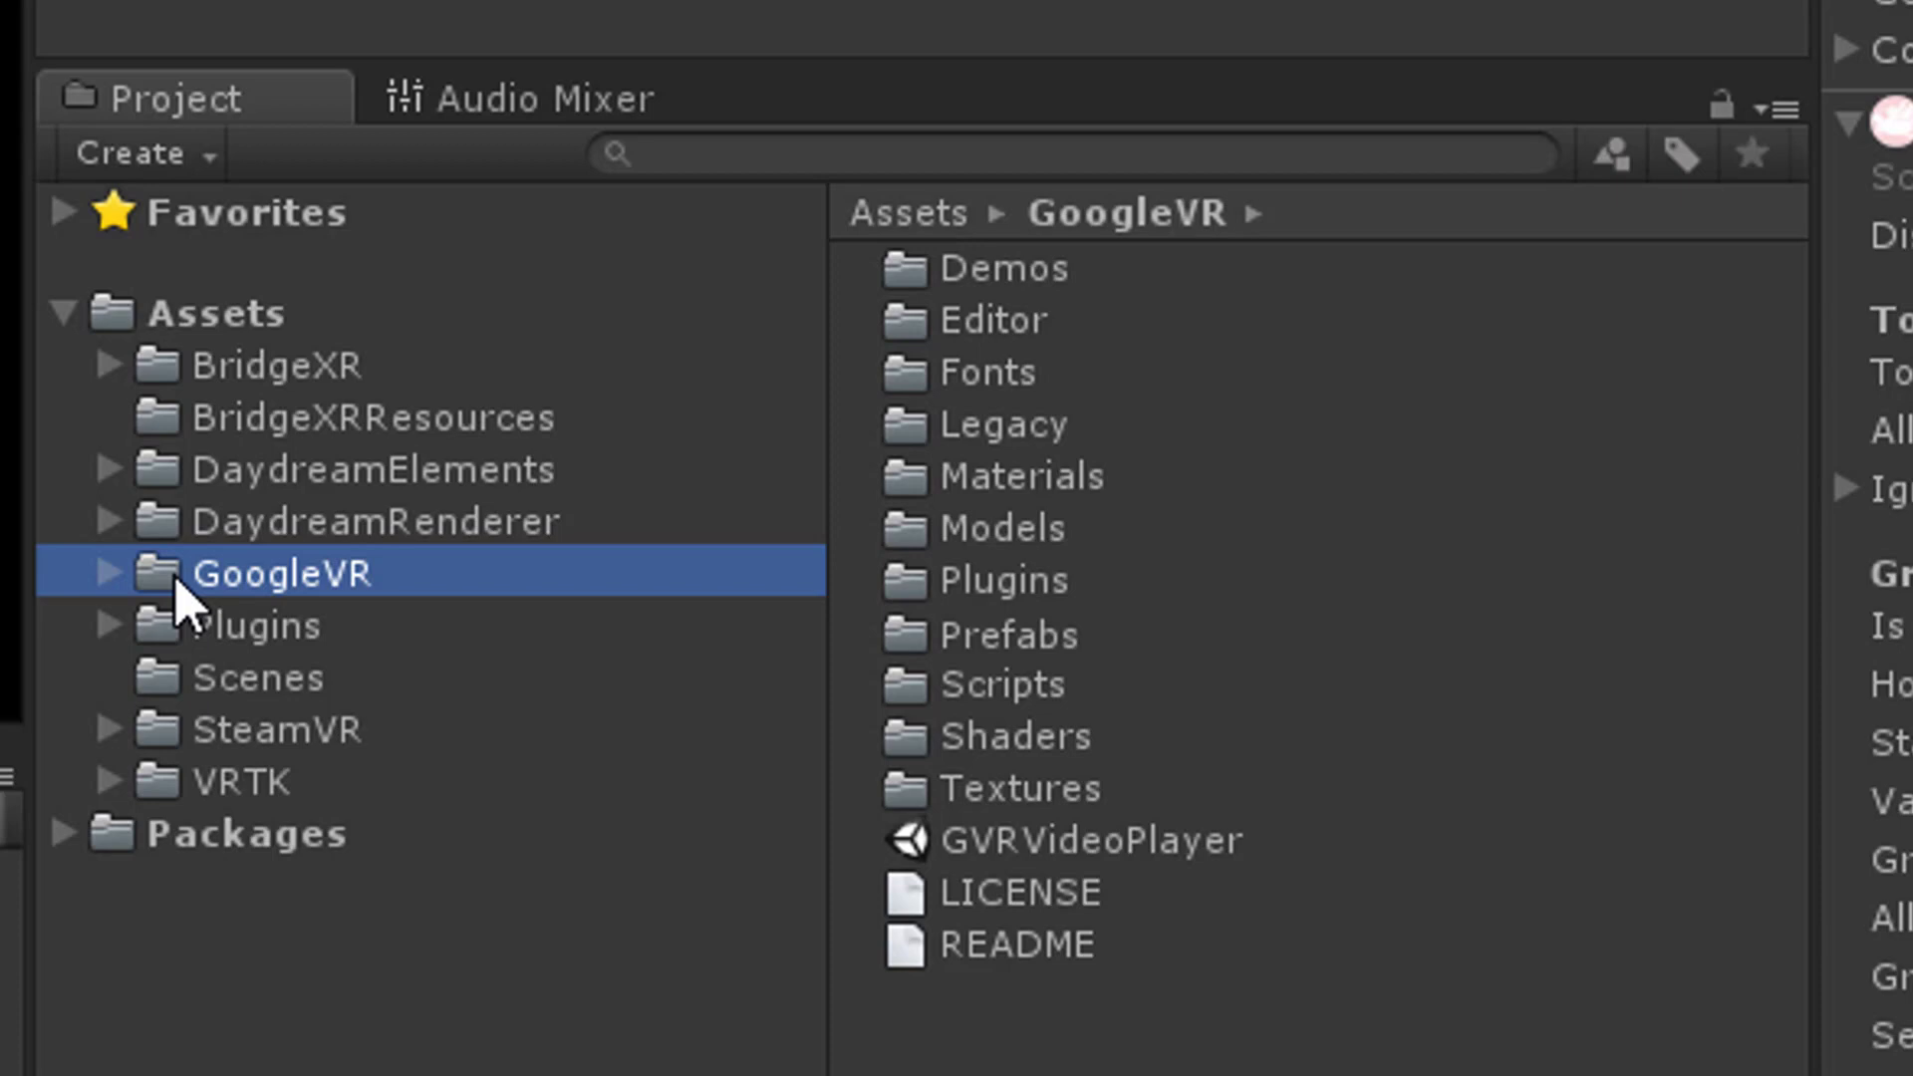
left_click(201, 486)
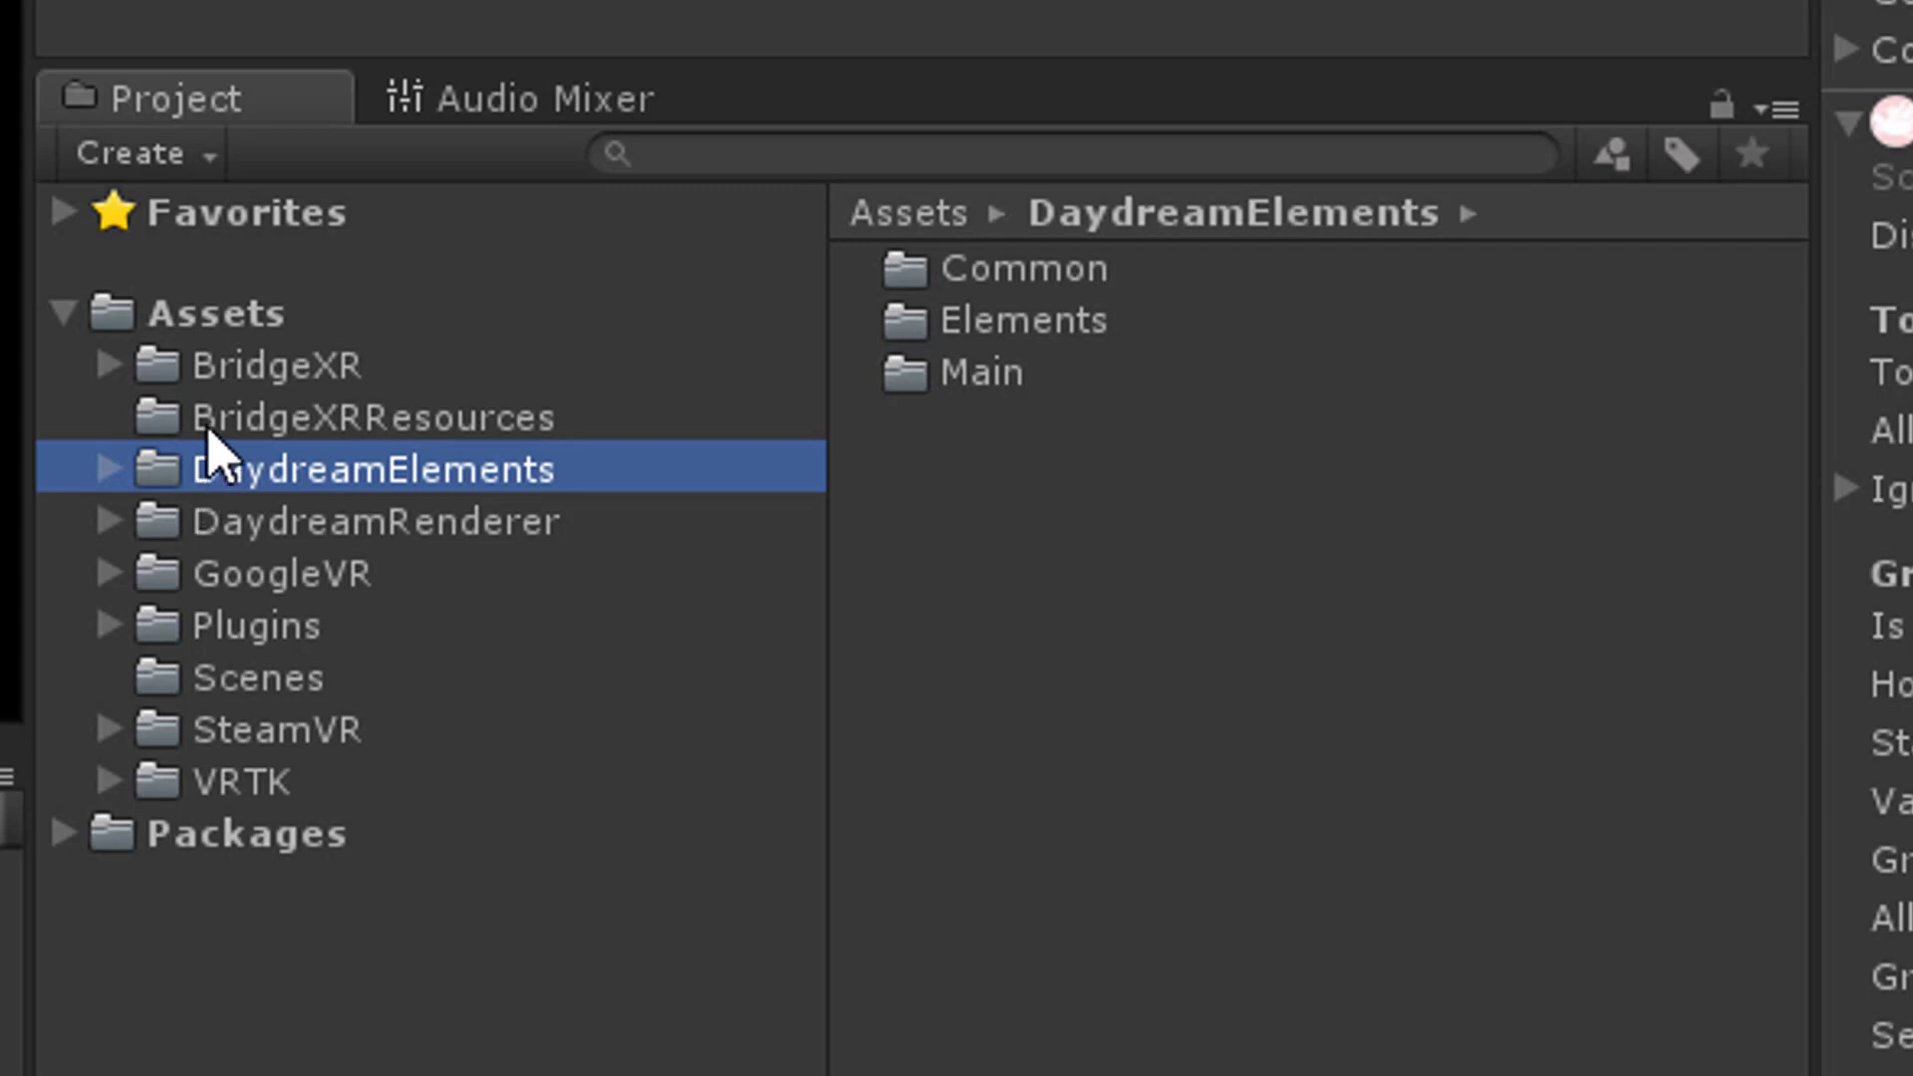
left_click(209, 374)
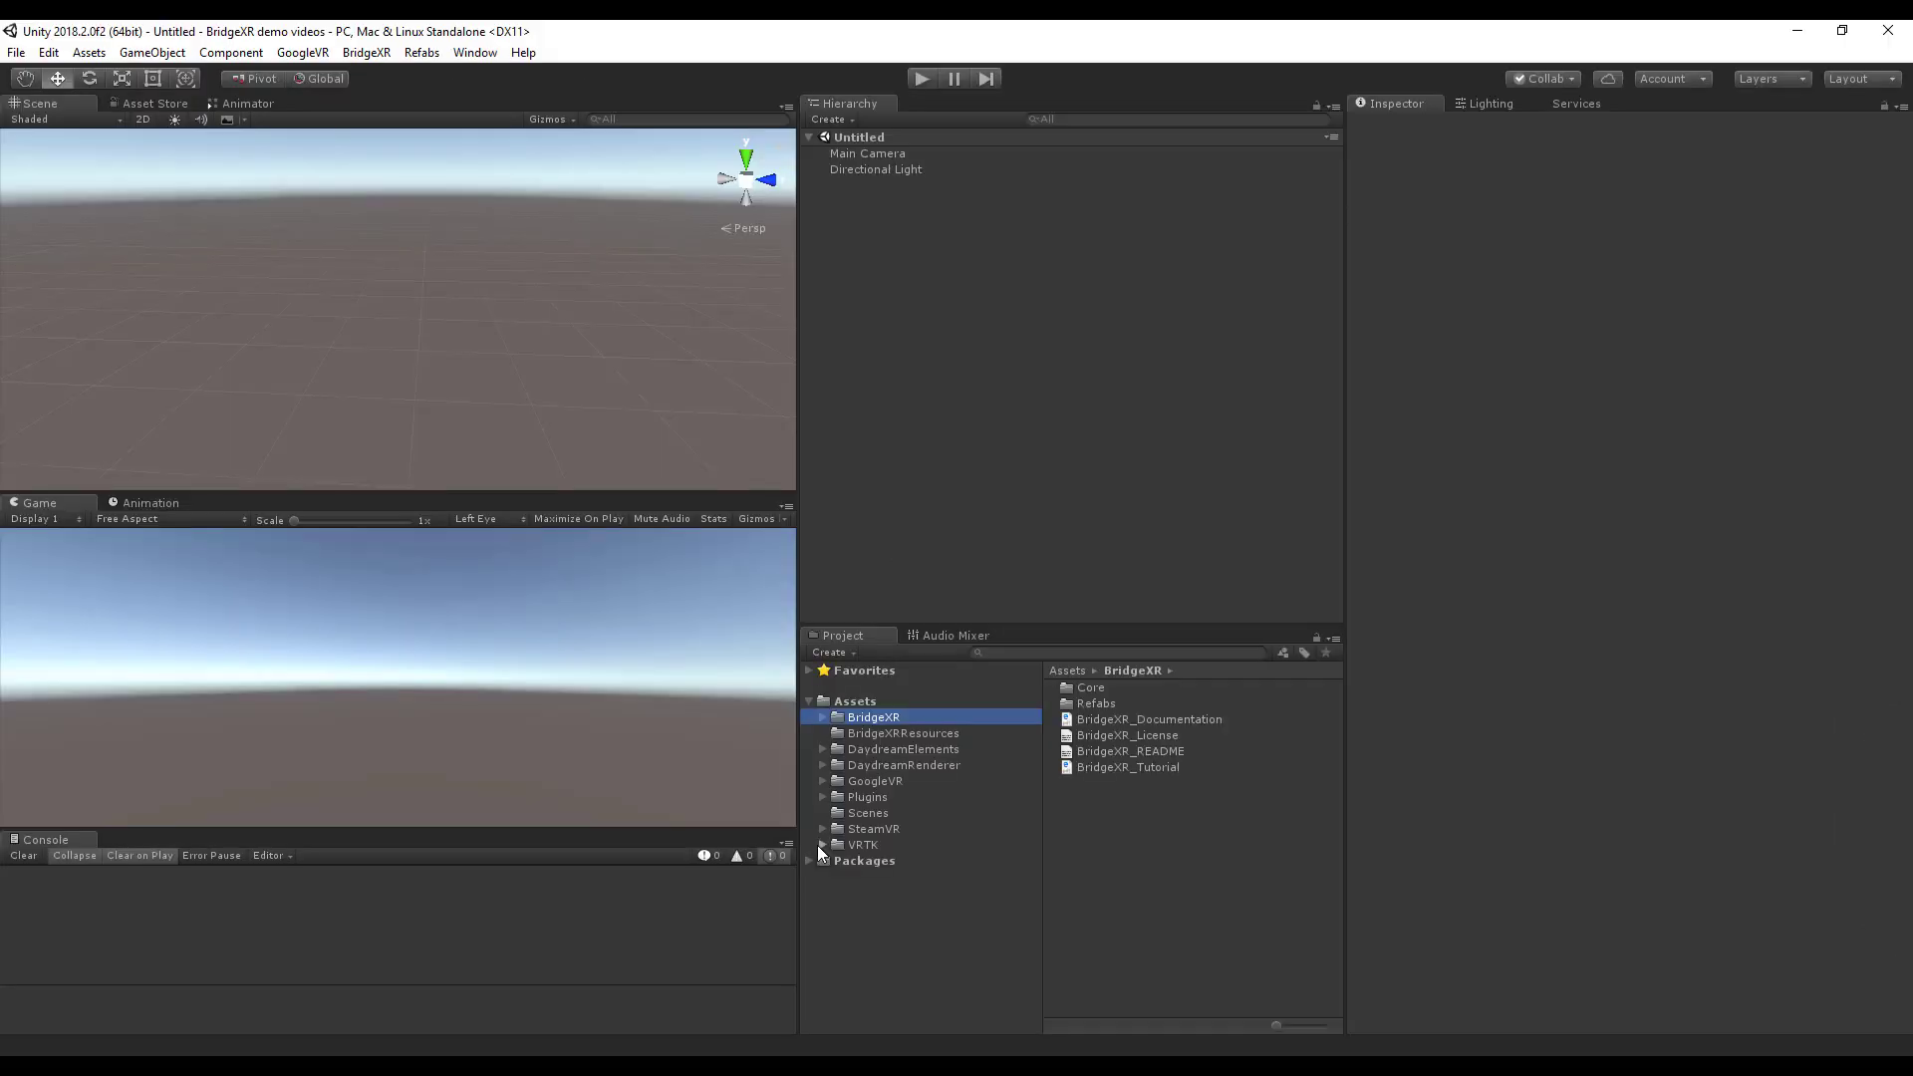
left_click(110, 782)
left_click(154, 886)
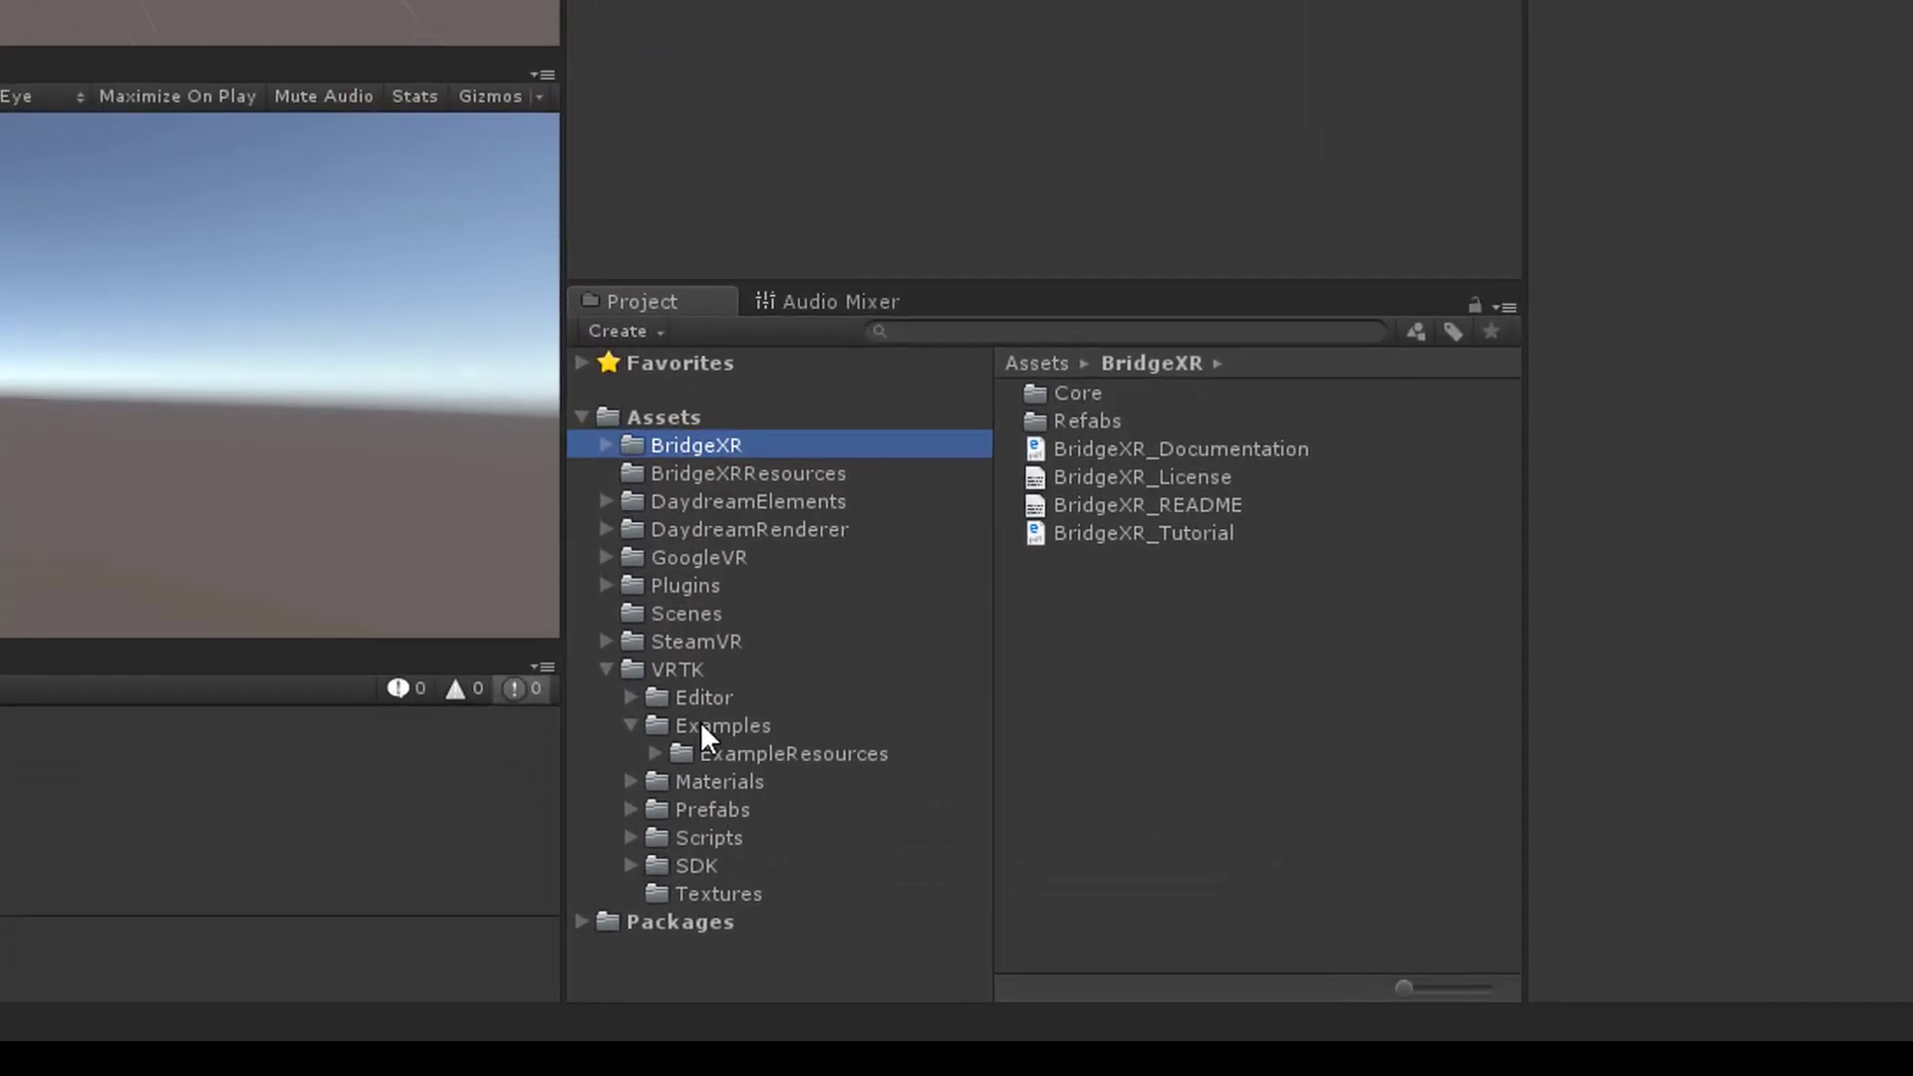
Open the 005_Controller_BasicObjectGrabbing example scene and expand [VRTK_SDKManager].
left_click(846, 847)
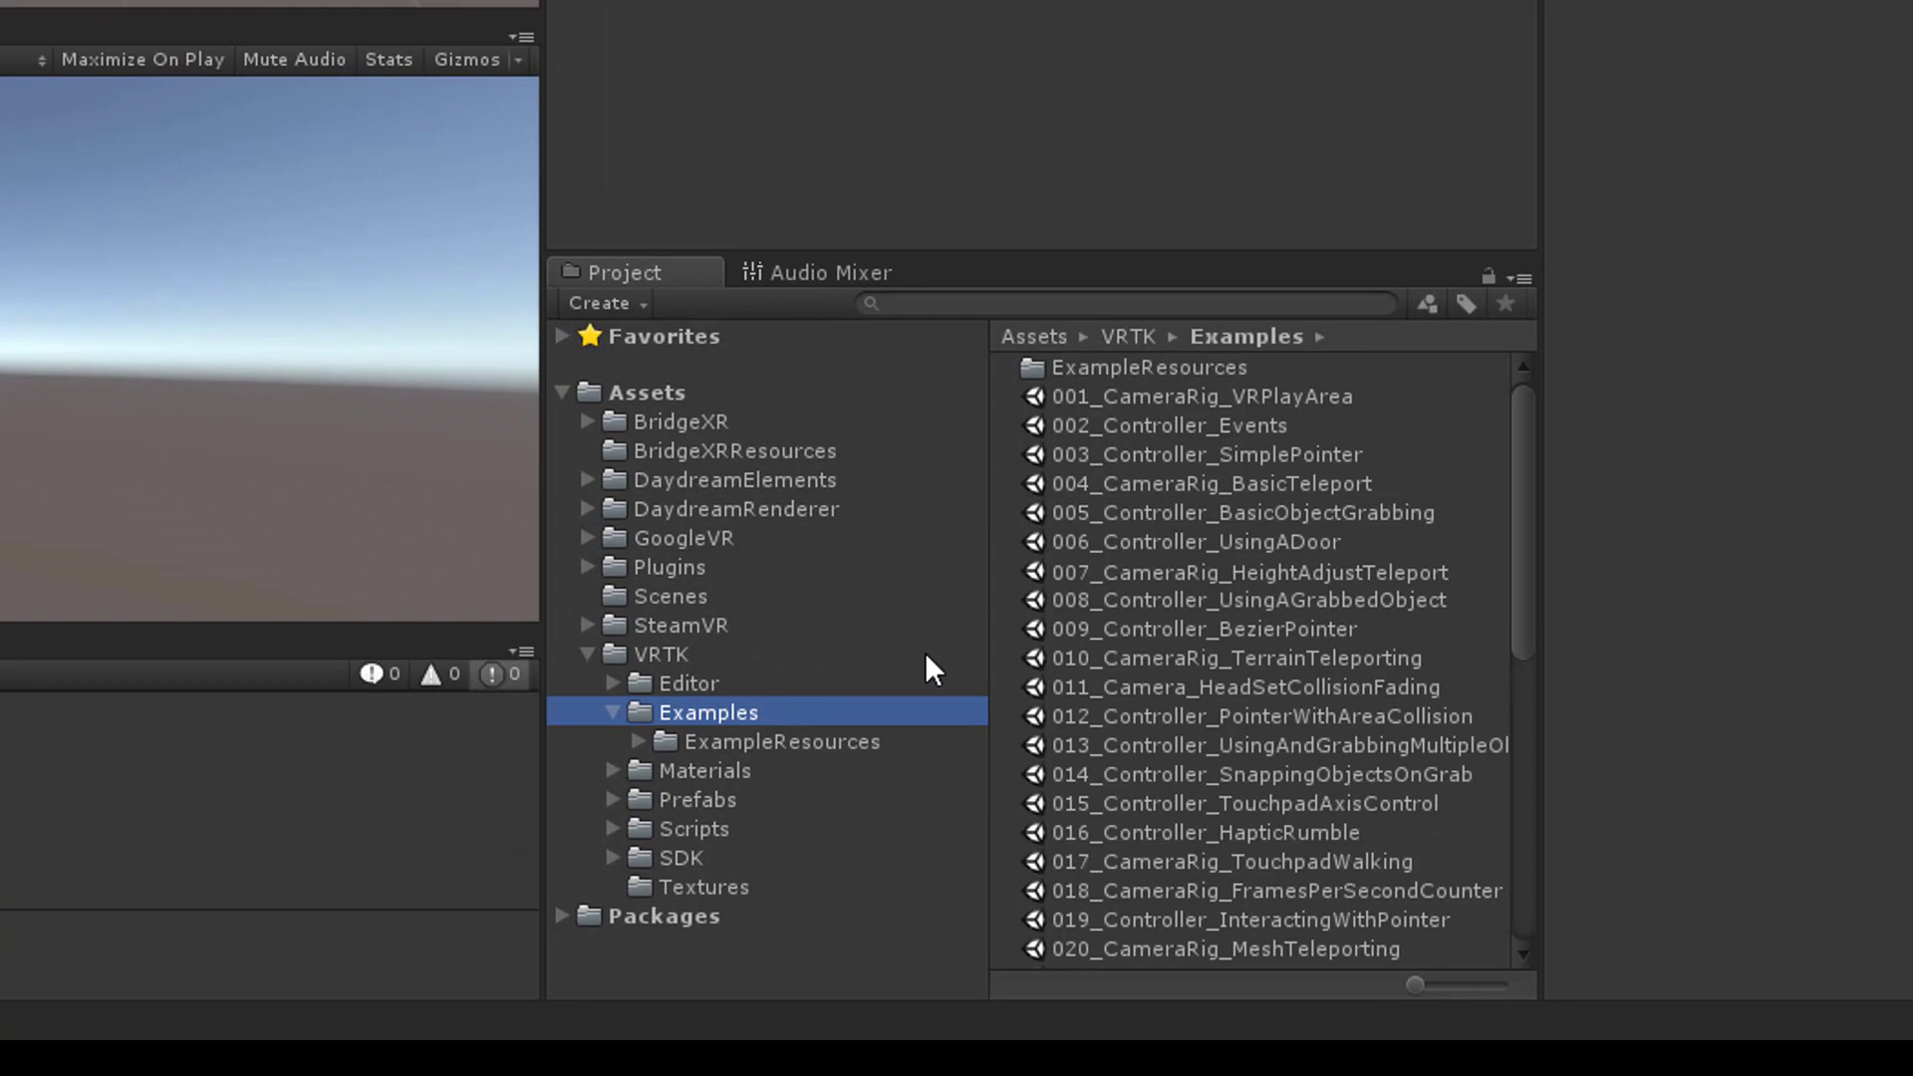
double_click(1108, 512)
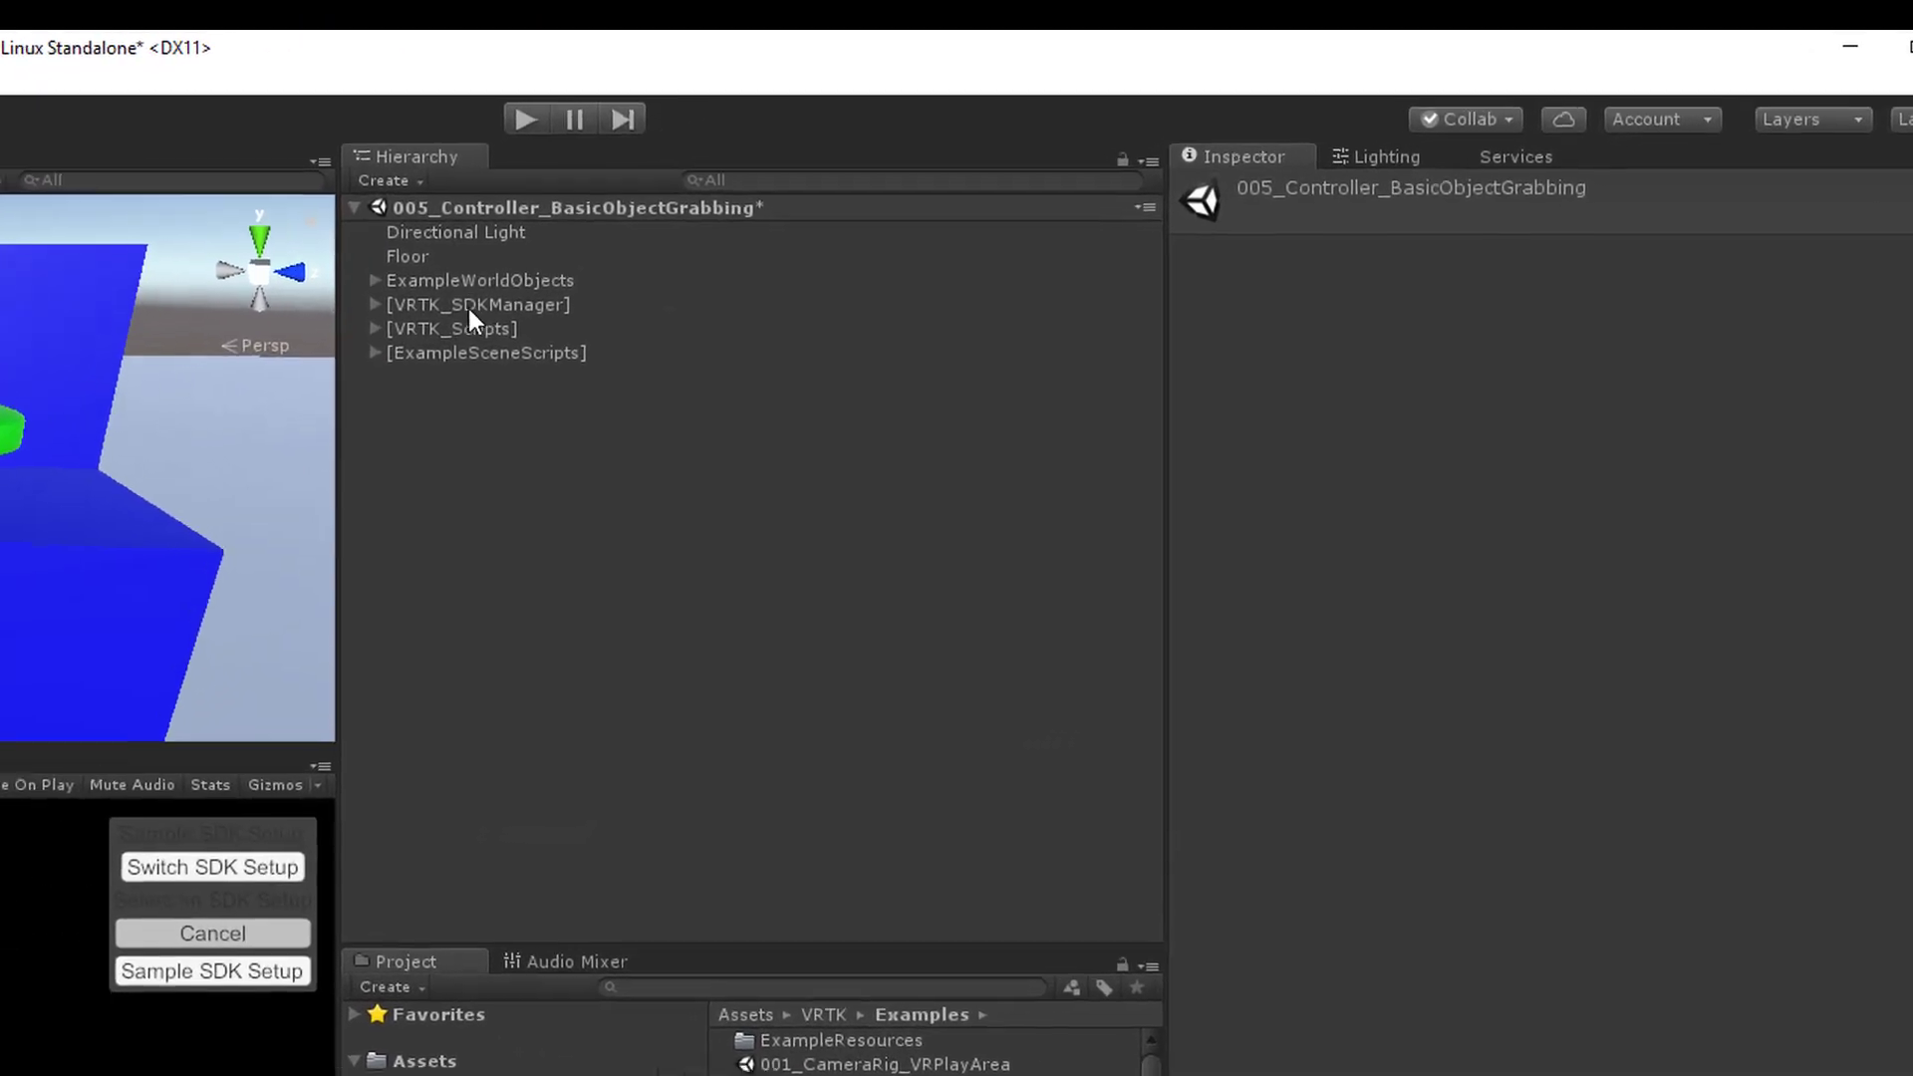
left_click(468, 307)
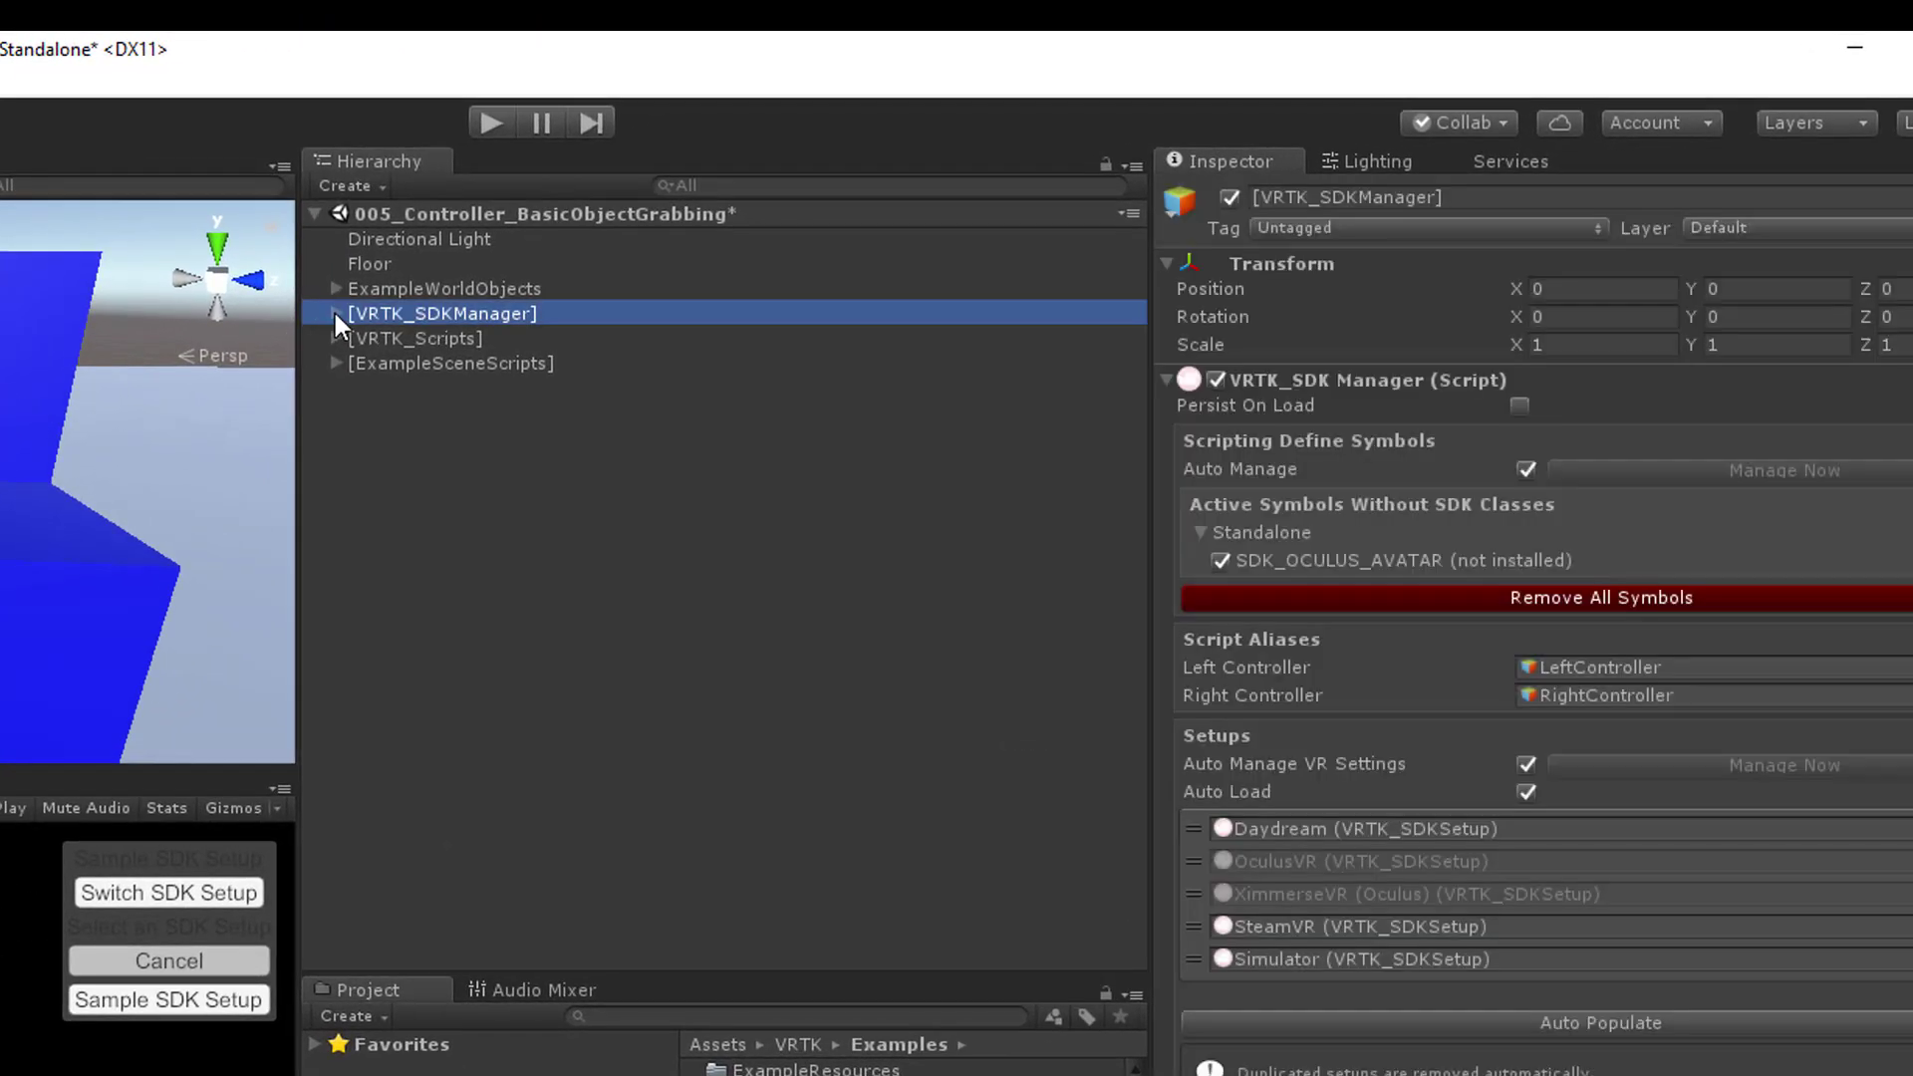
left_click(335, 313)
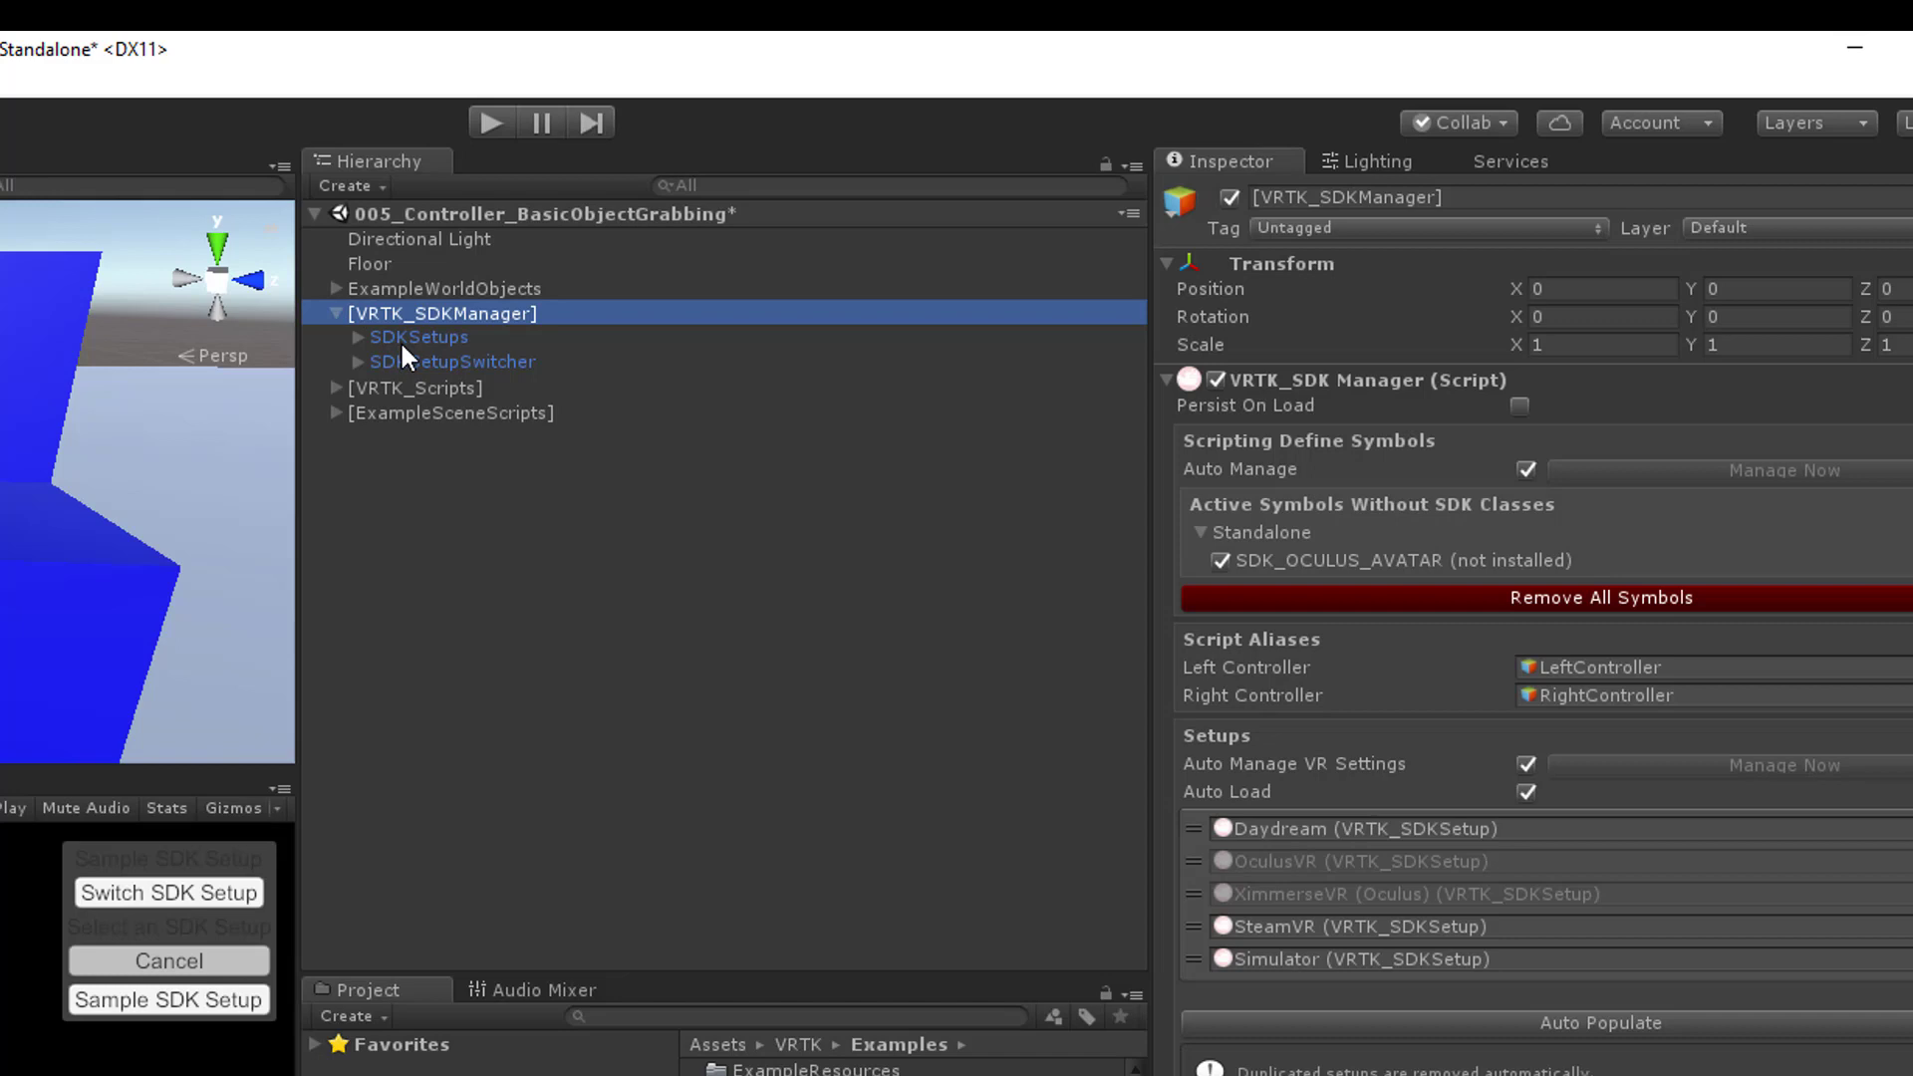
Expand [VRTK_Scripts] and ExampleWorldObjects, then inspect the highlight and no-highlight cubes and spheres.
left_click(334, 388)
left_click(370, 387)
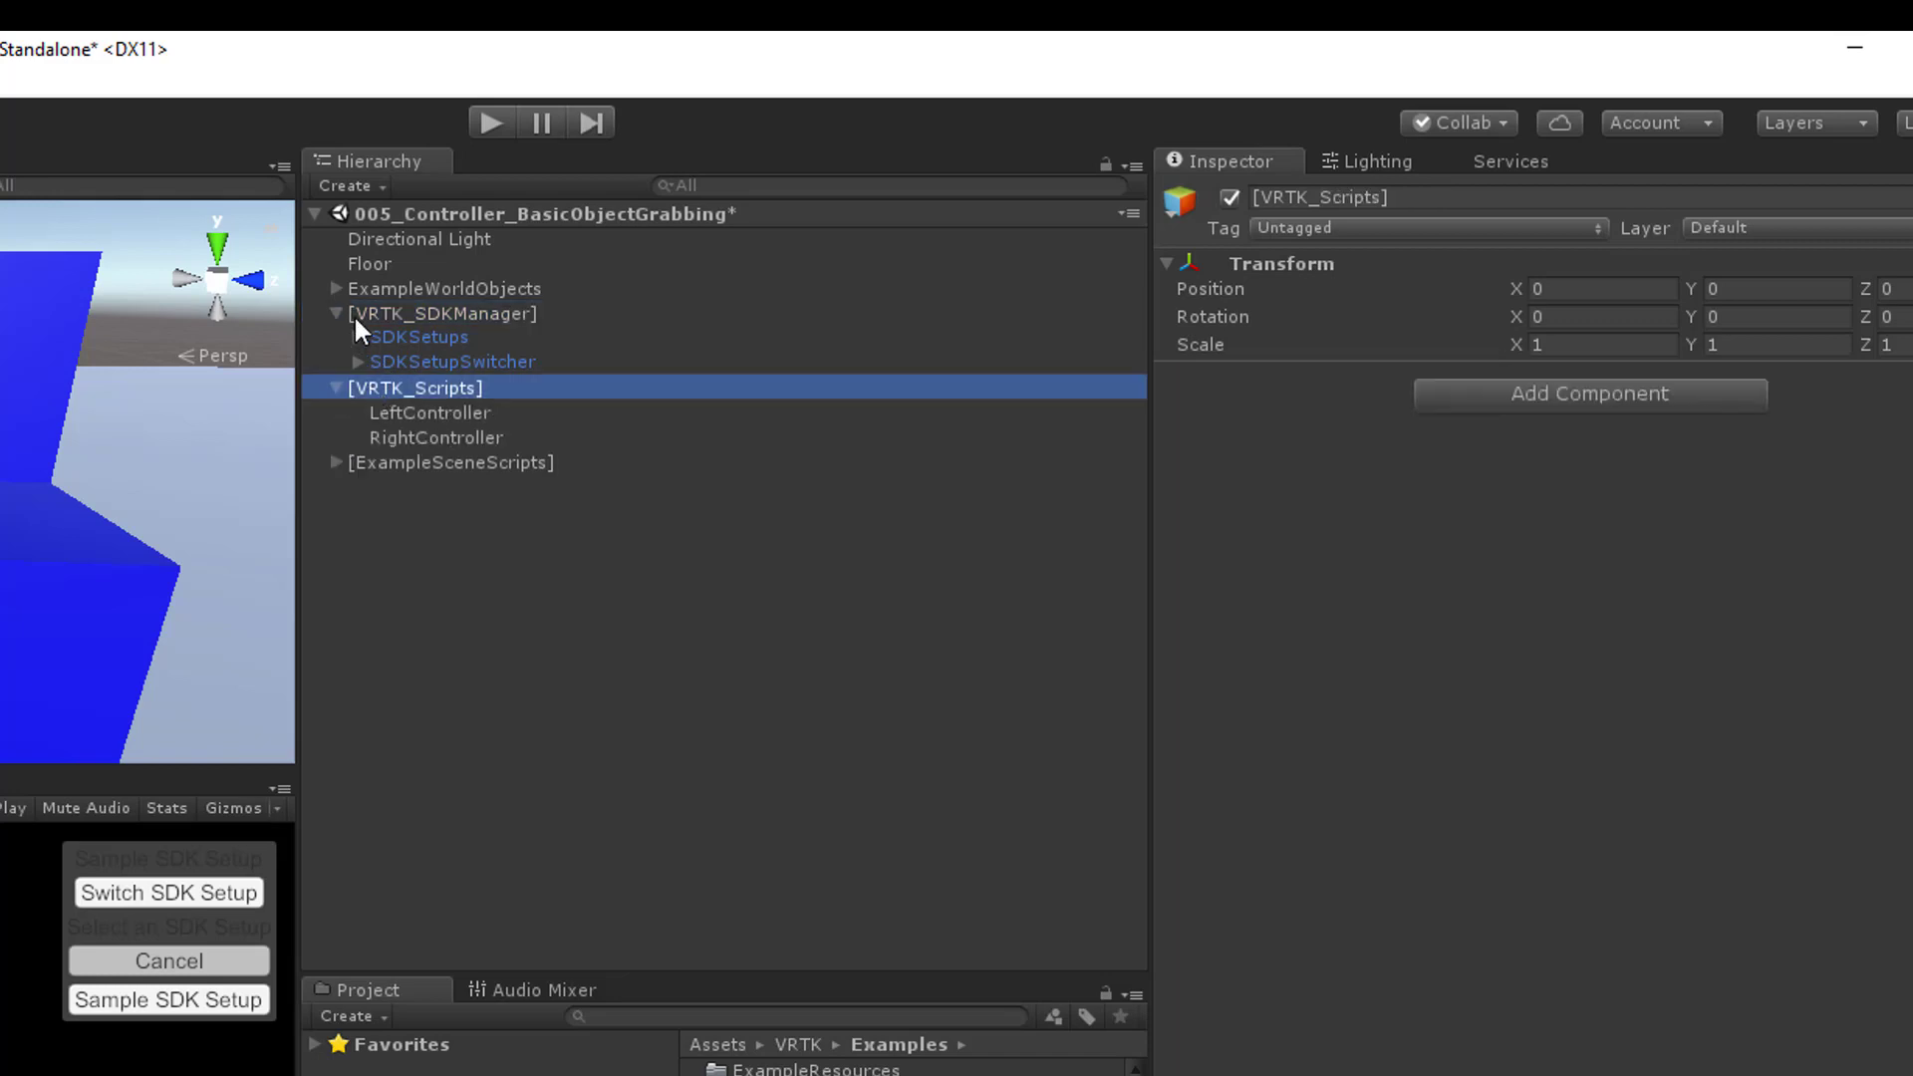
left_click(335, 288)
left_click(386, 314)
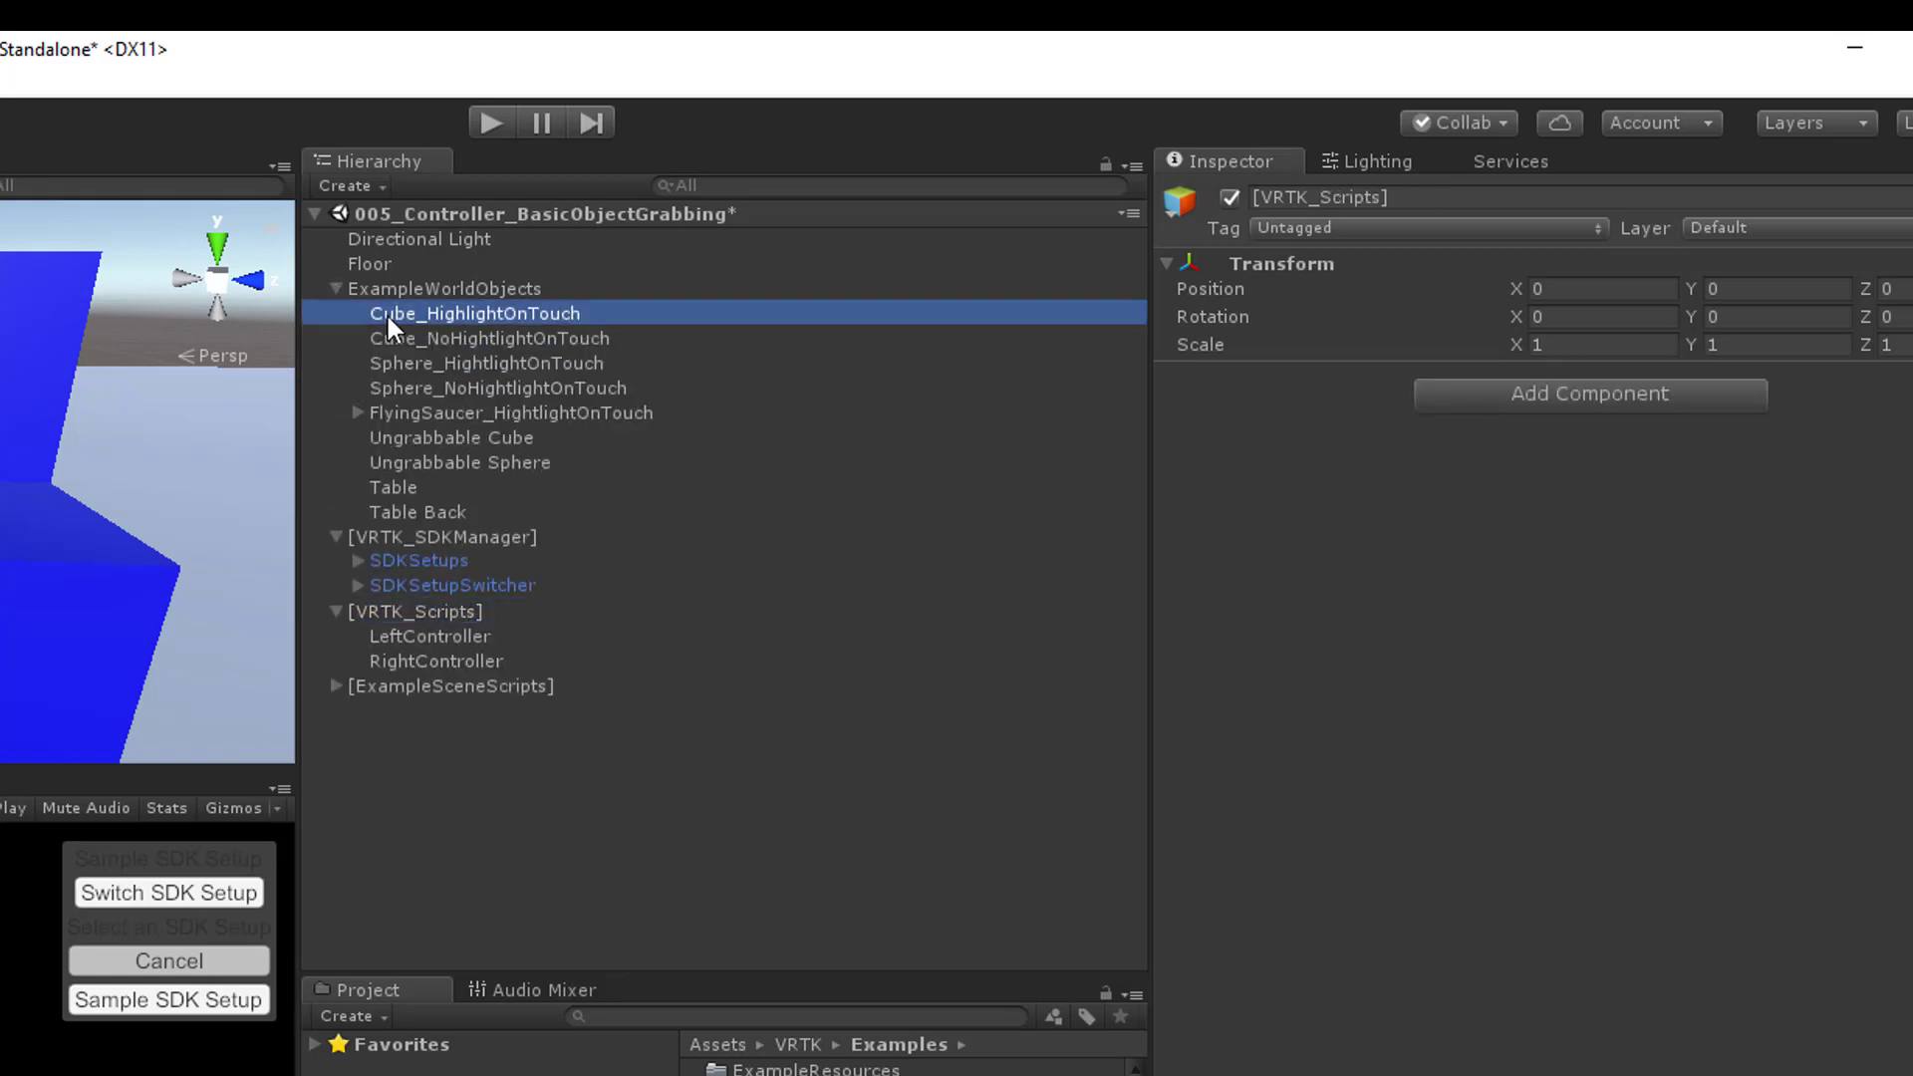
left_click(414, 336)
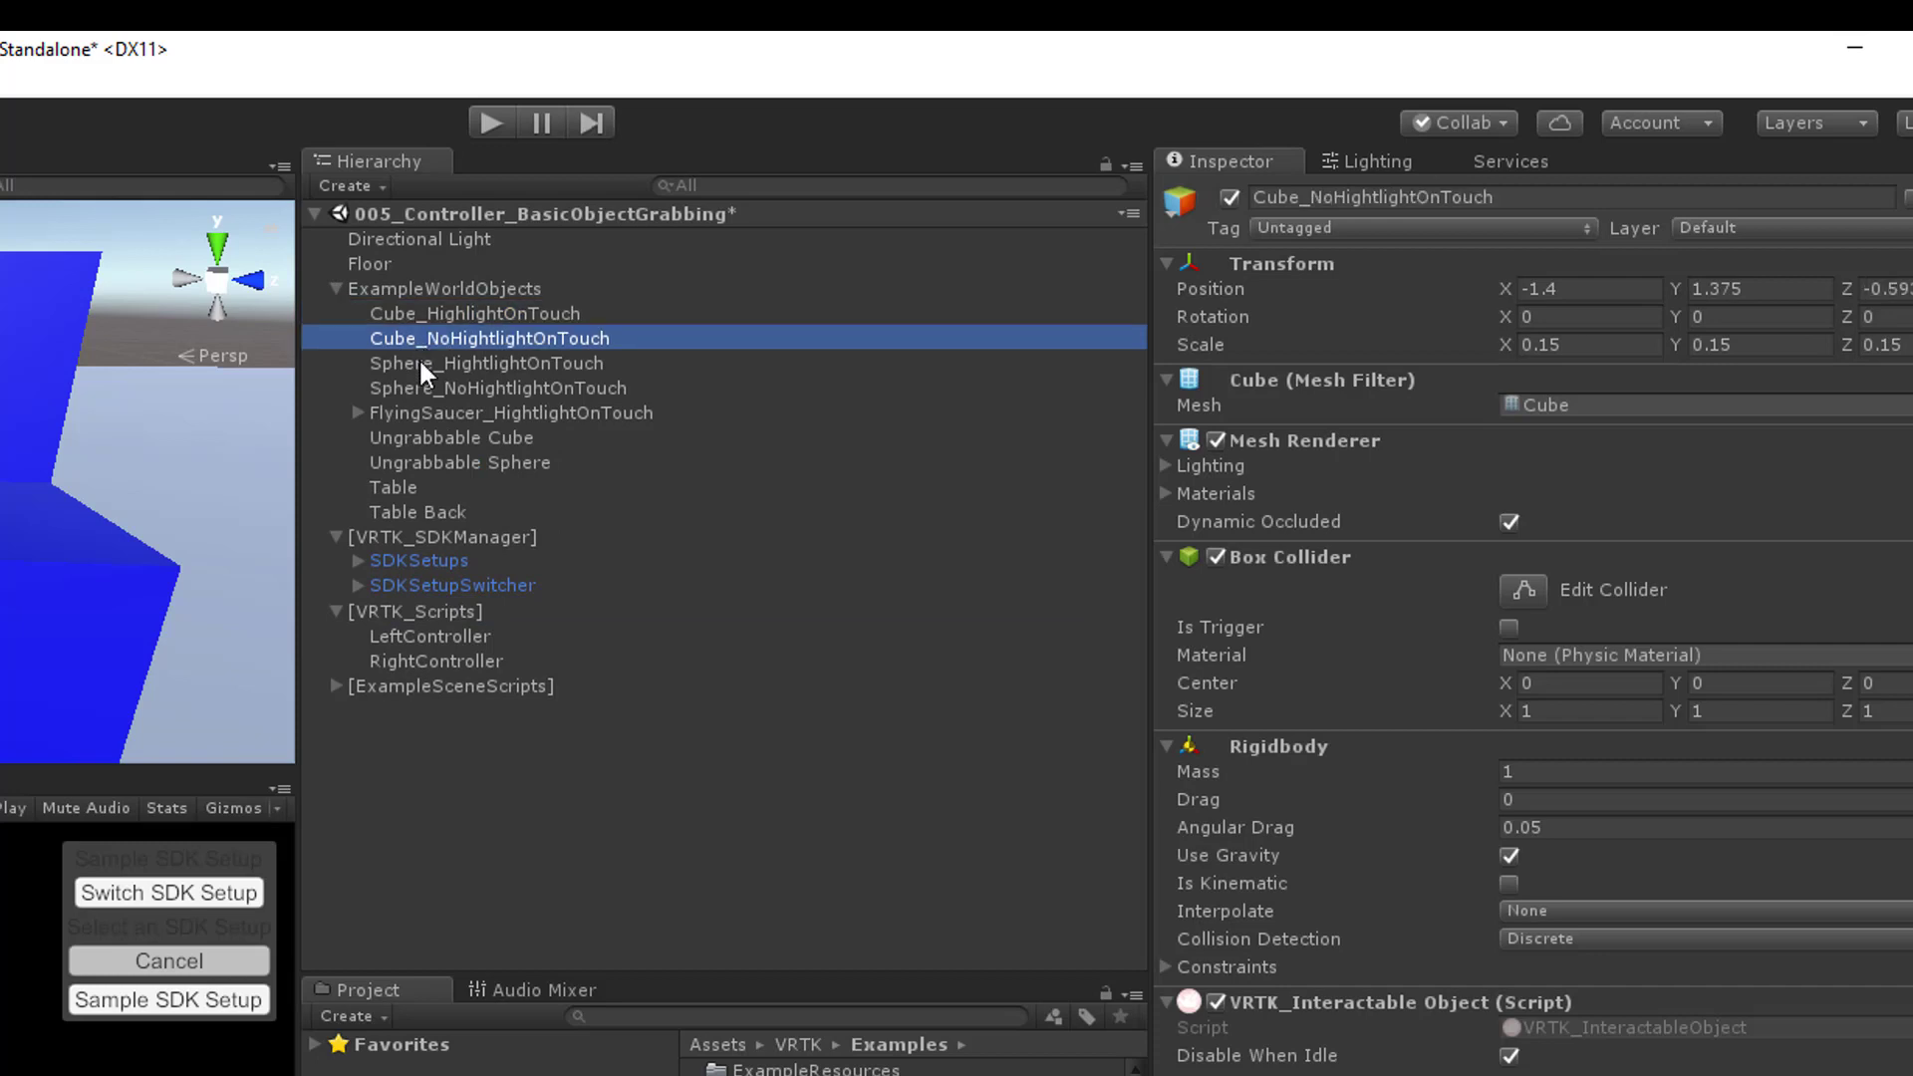
left_click(418, 361)
left_click(422, 388)
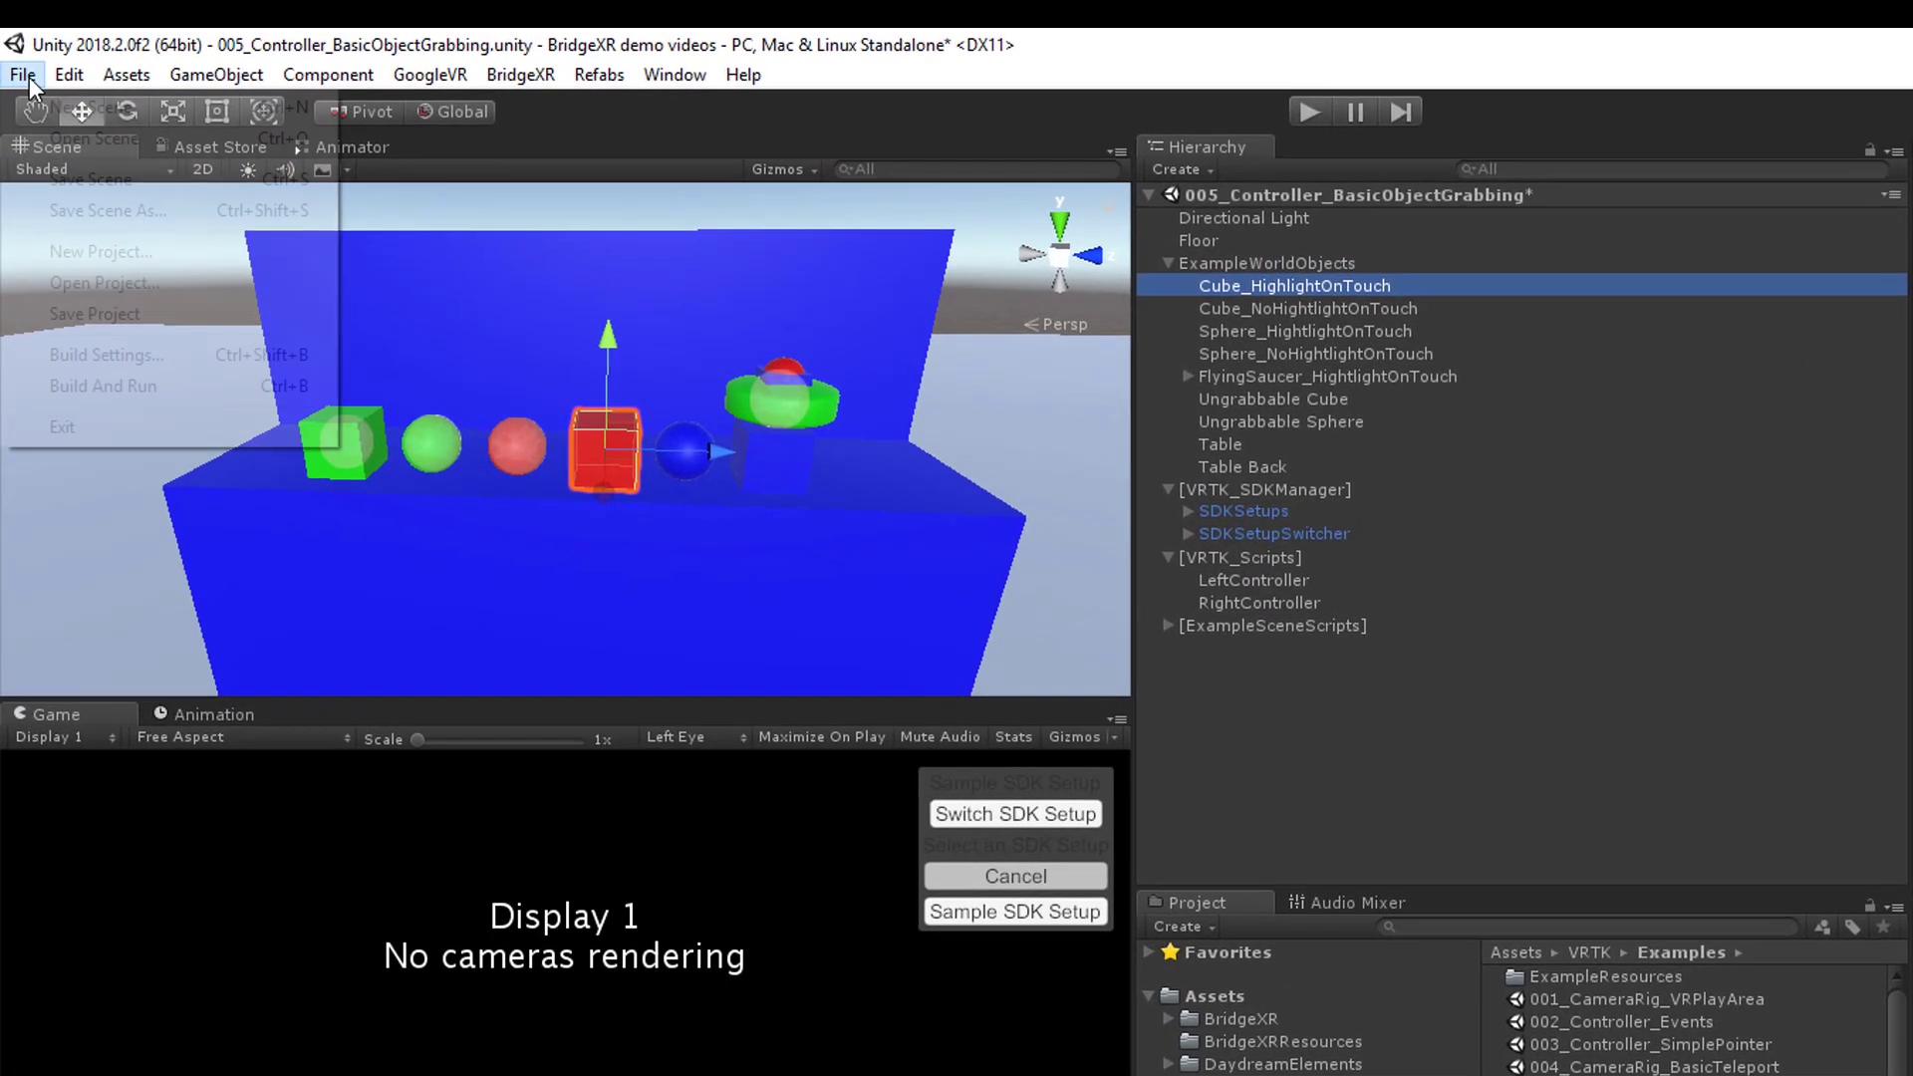
Save the current scene as '005 XR' in the Assets folder.
type("005 XR")
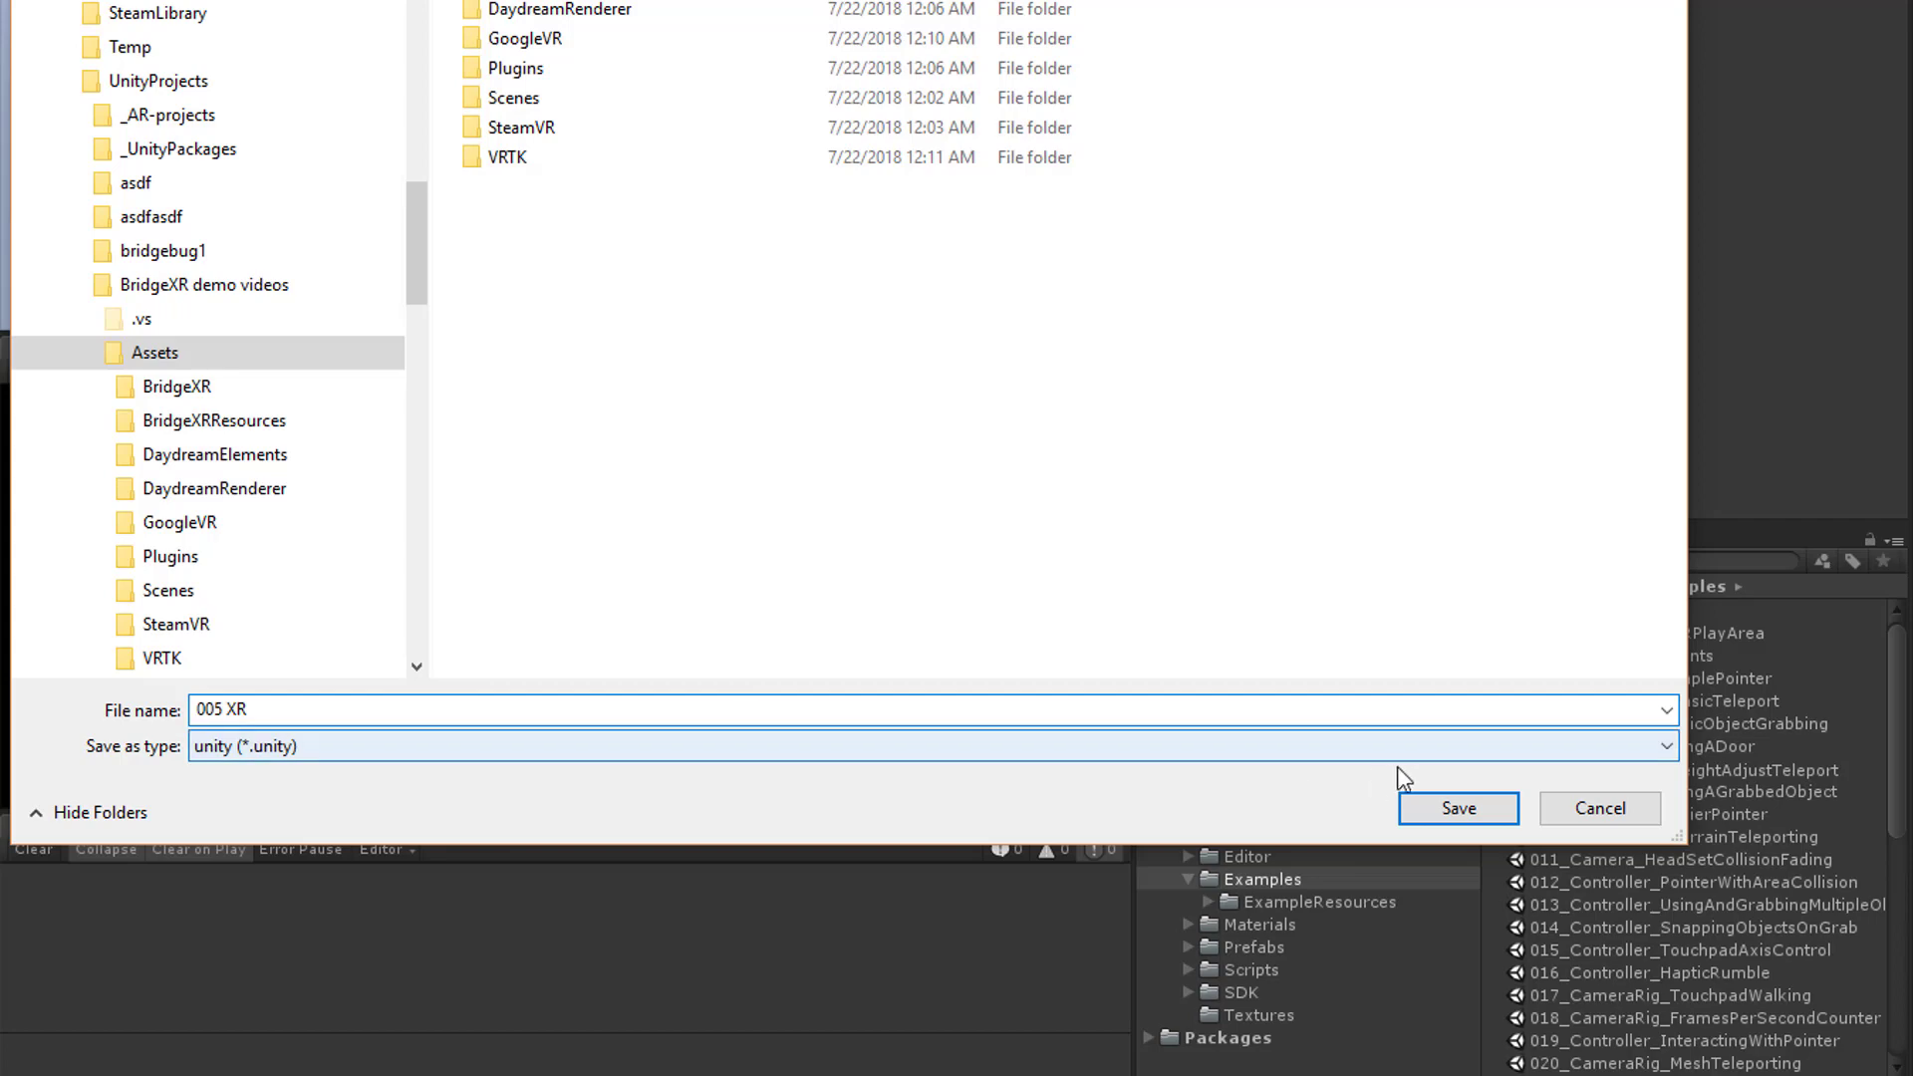
left_click(1452, 805)
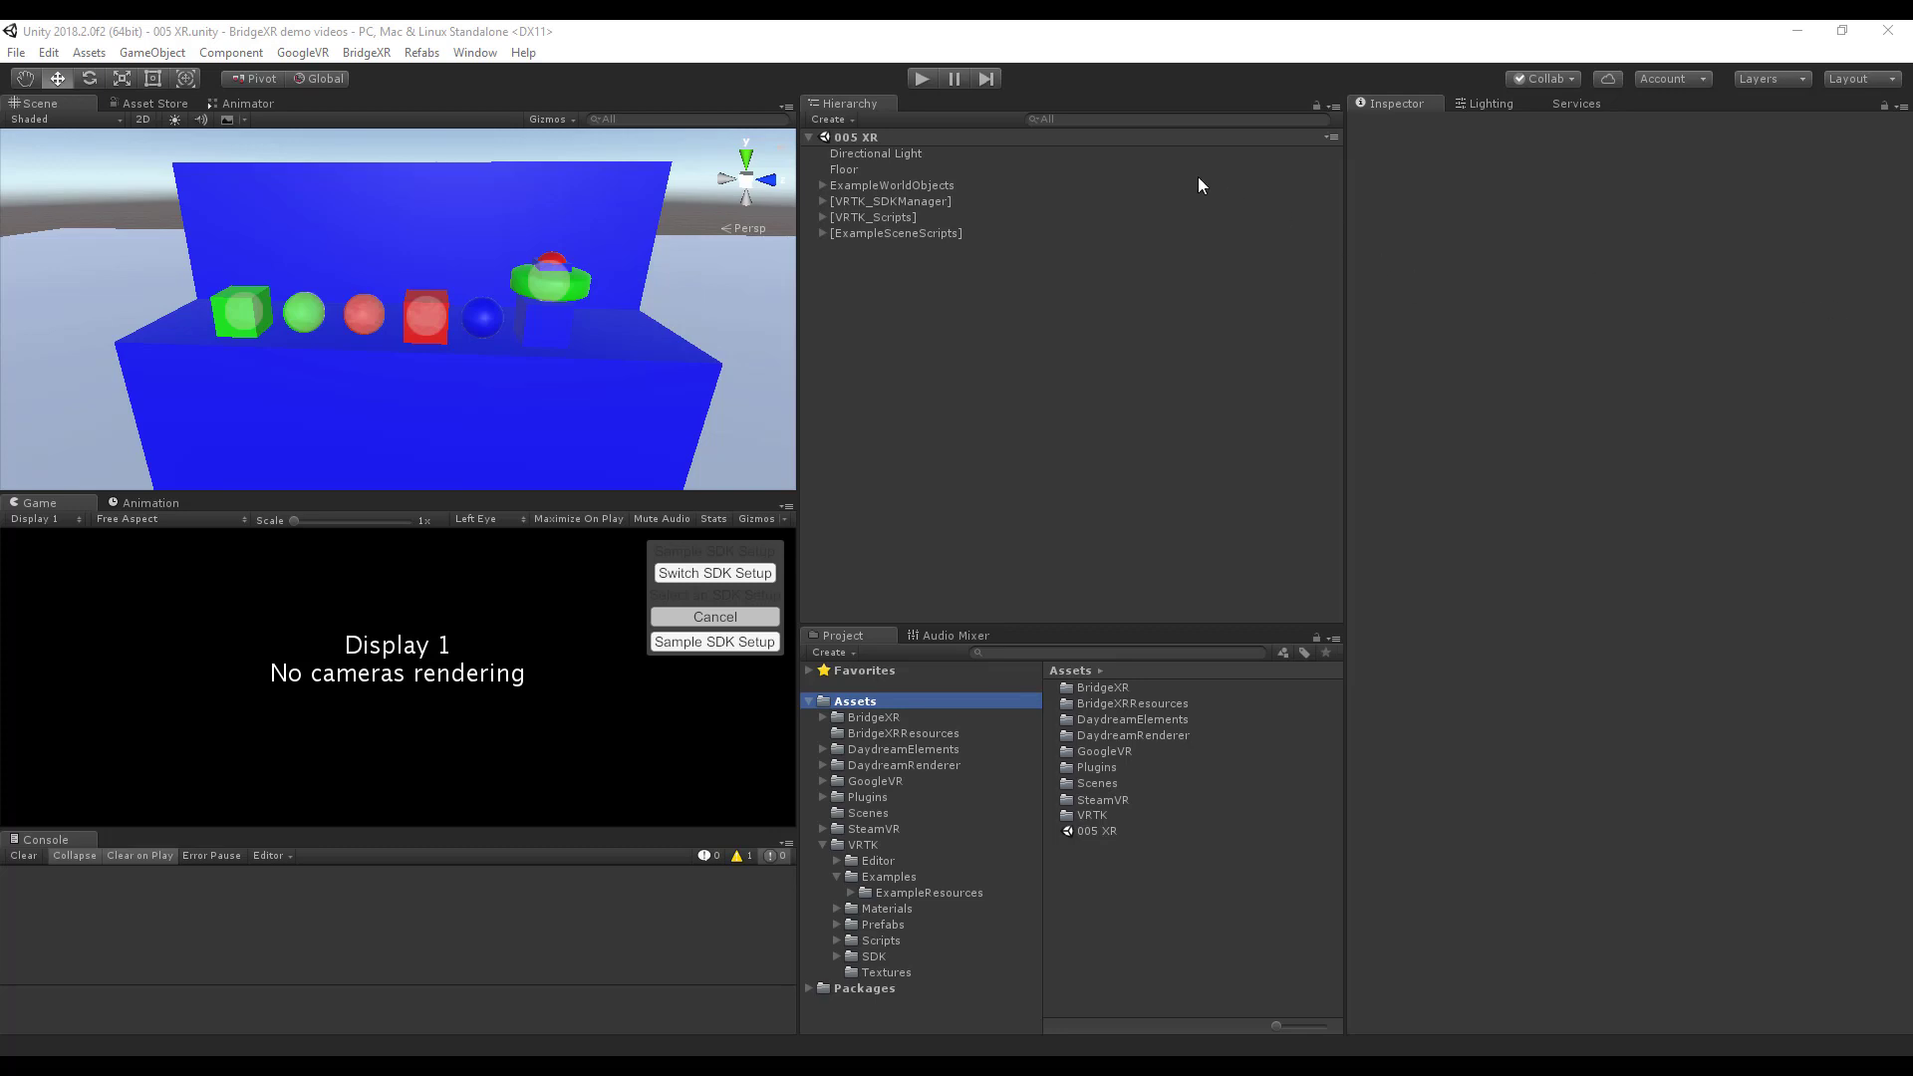
Add a new empty scene and delete its Main Camera and Directional Light.
right_click(1035, 136)
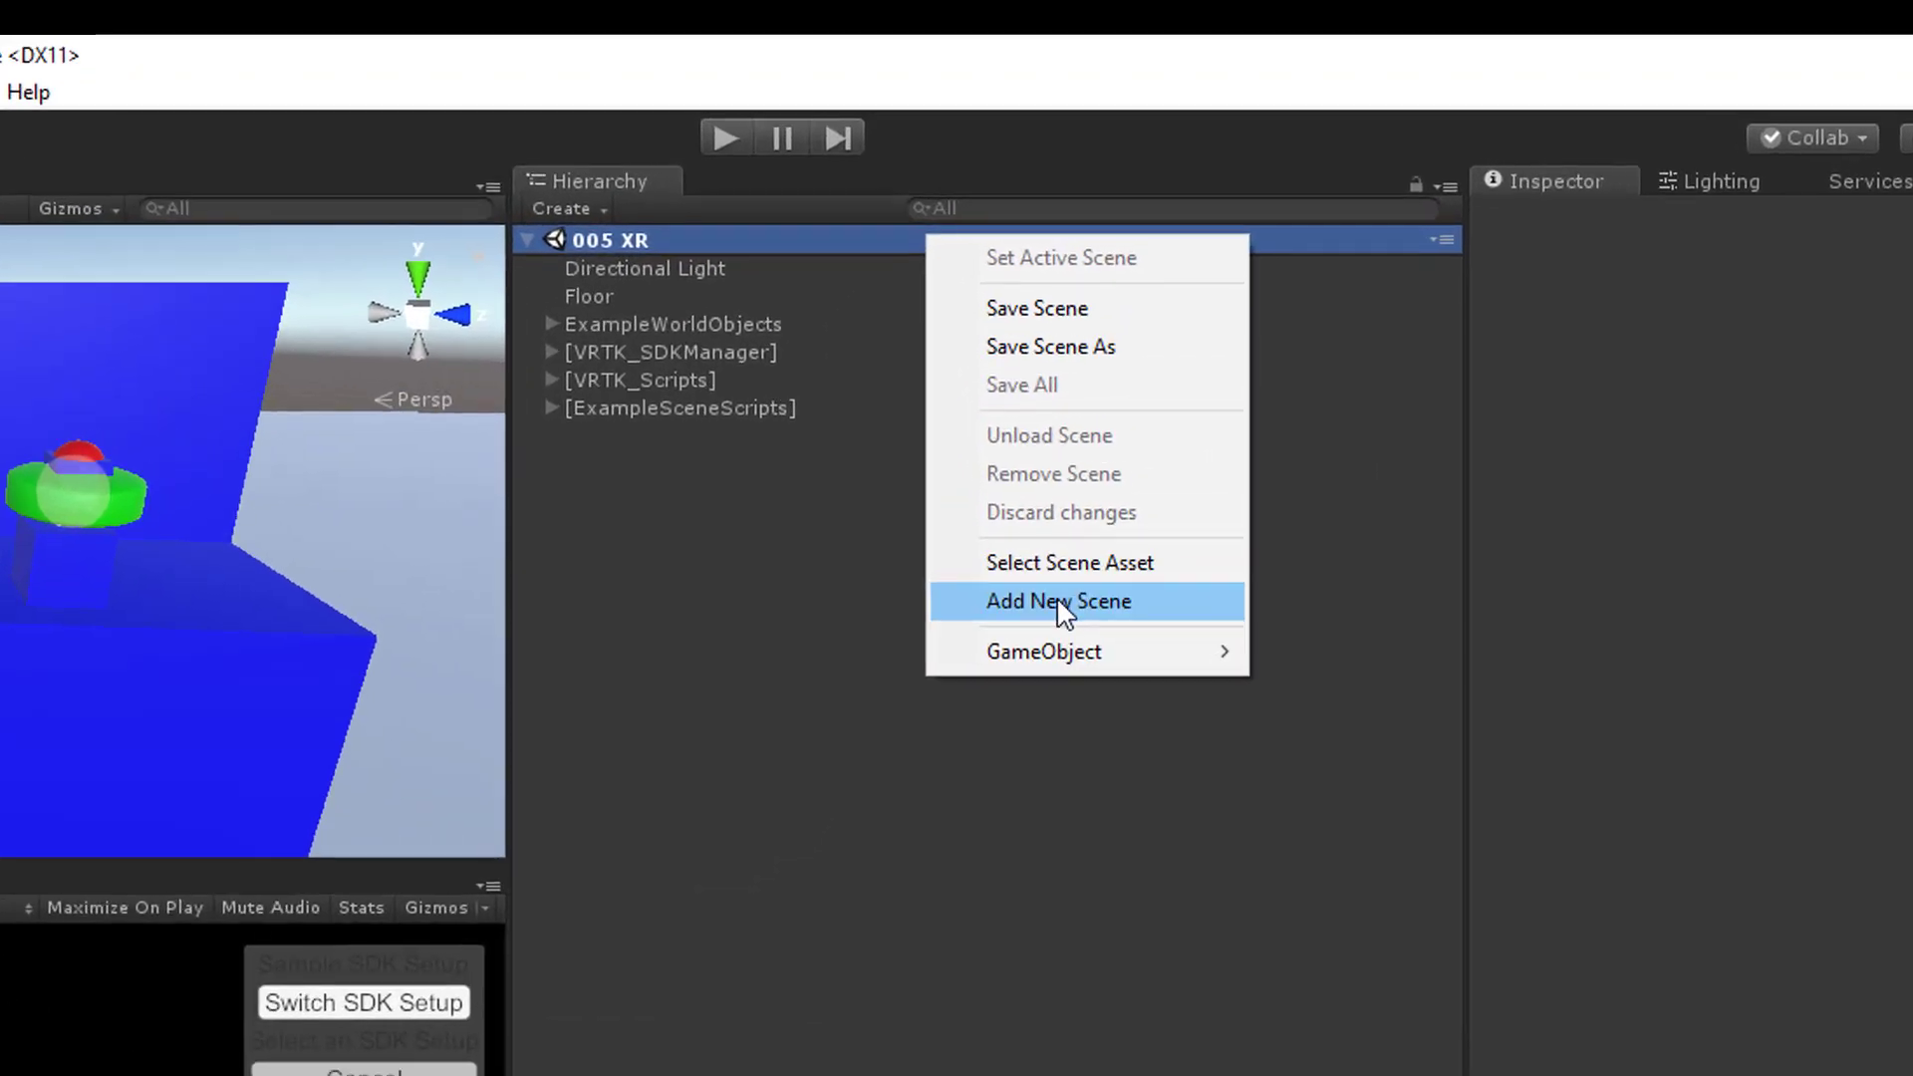
left_click(1112, 344)
left_click(688, 465)
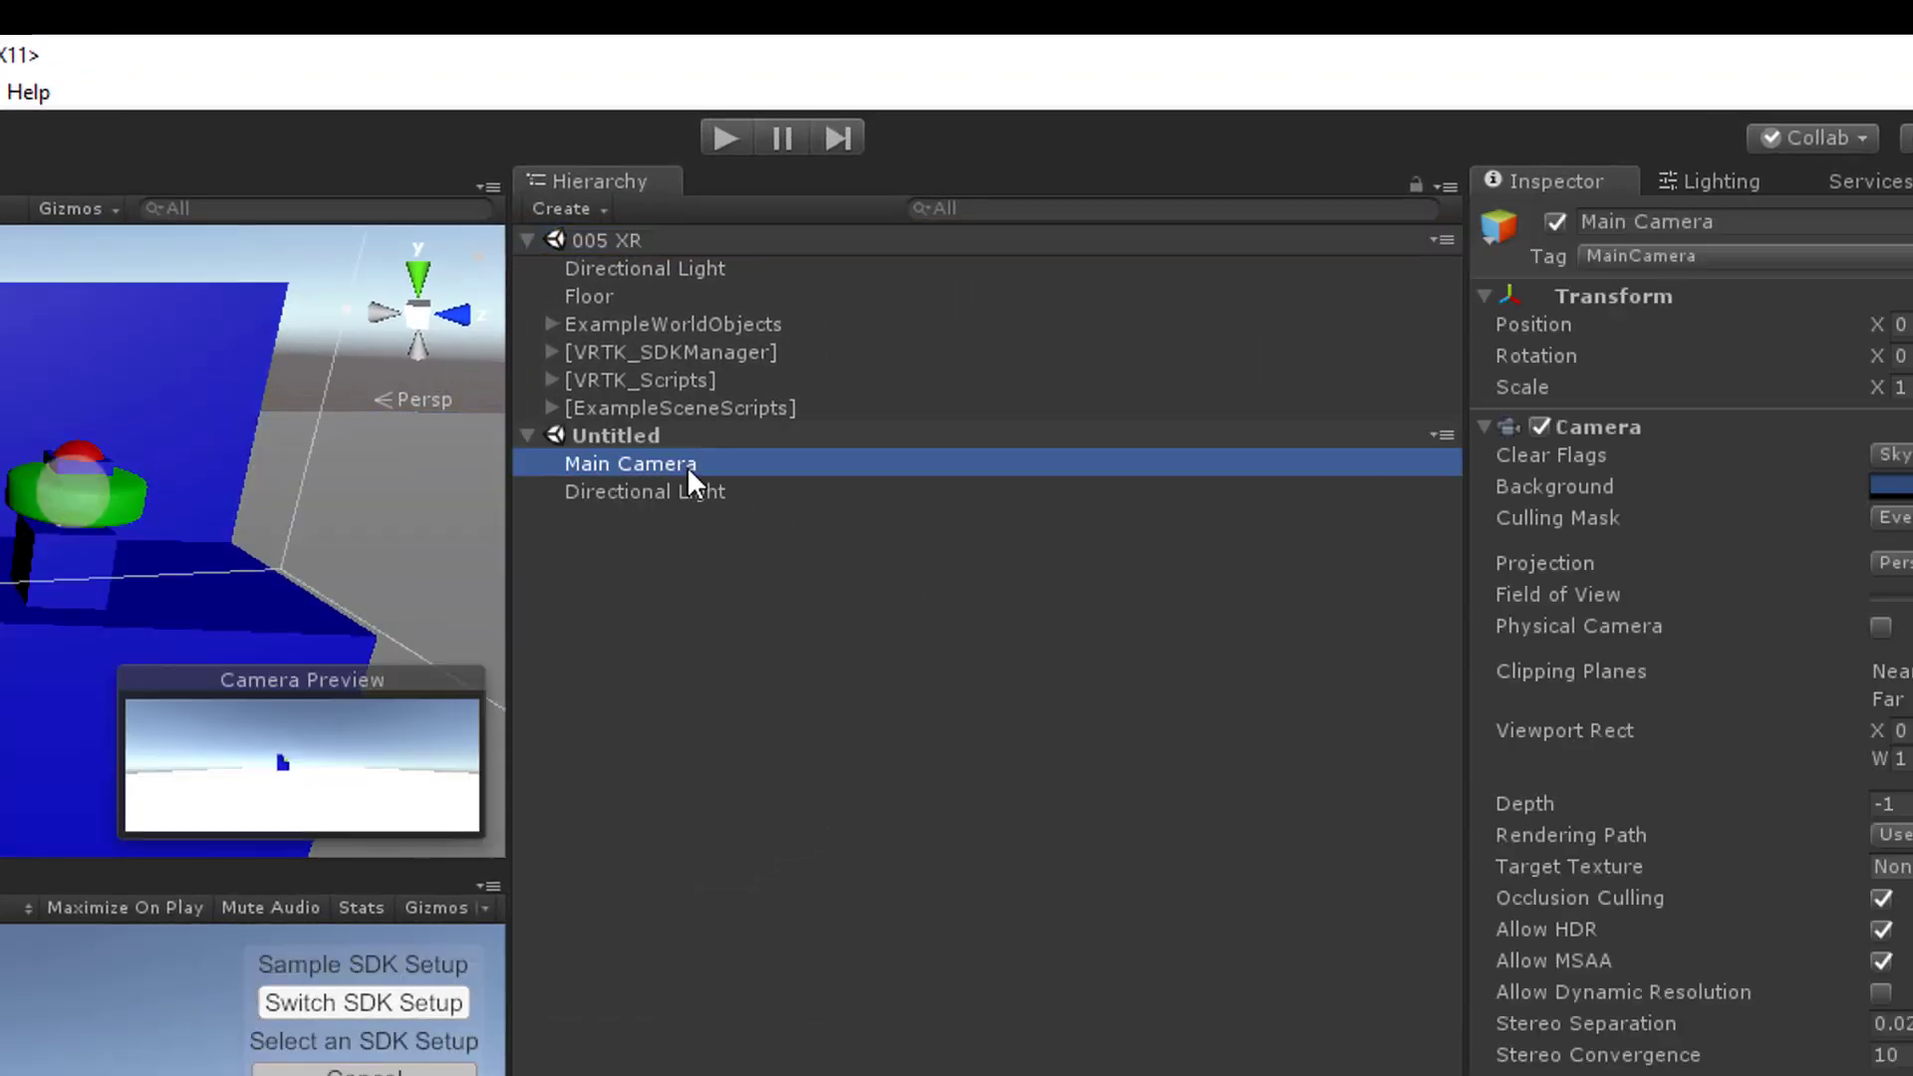
key("Delete")
left_click(672, 464)
key("Delete")
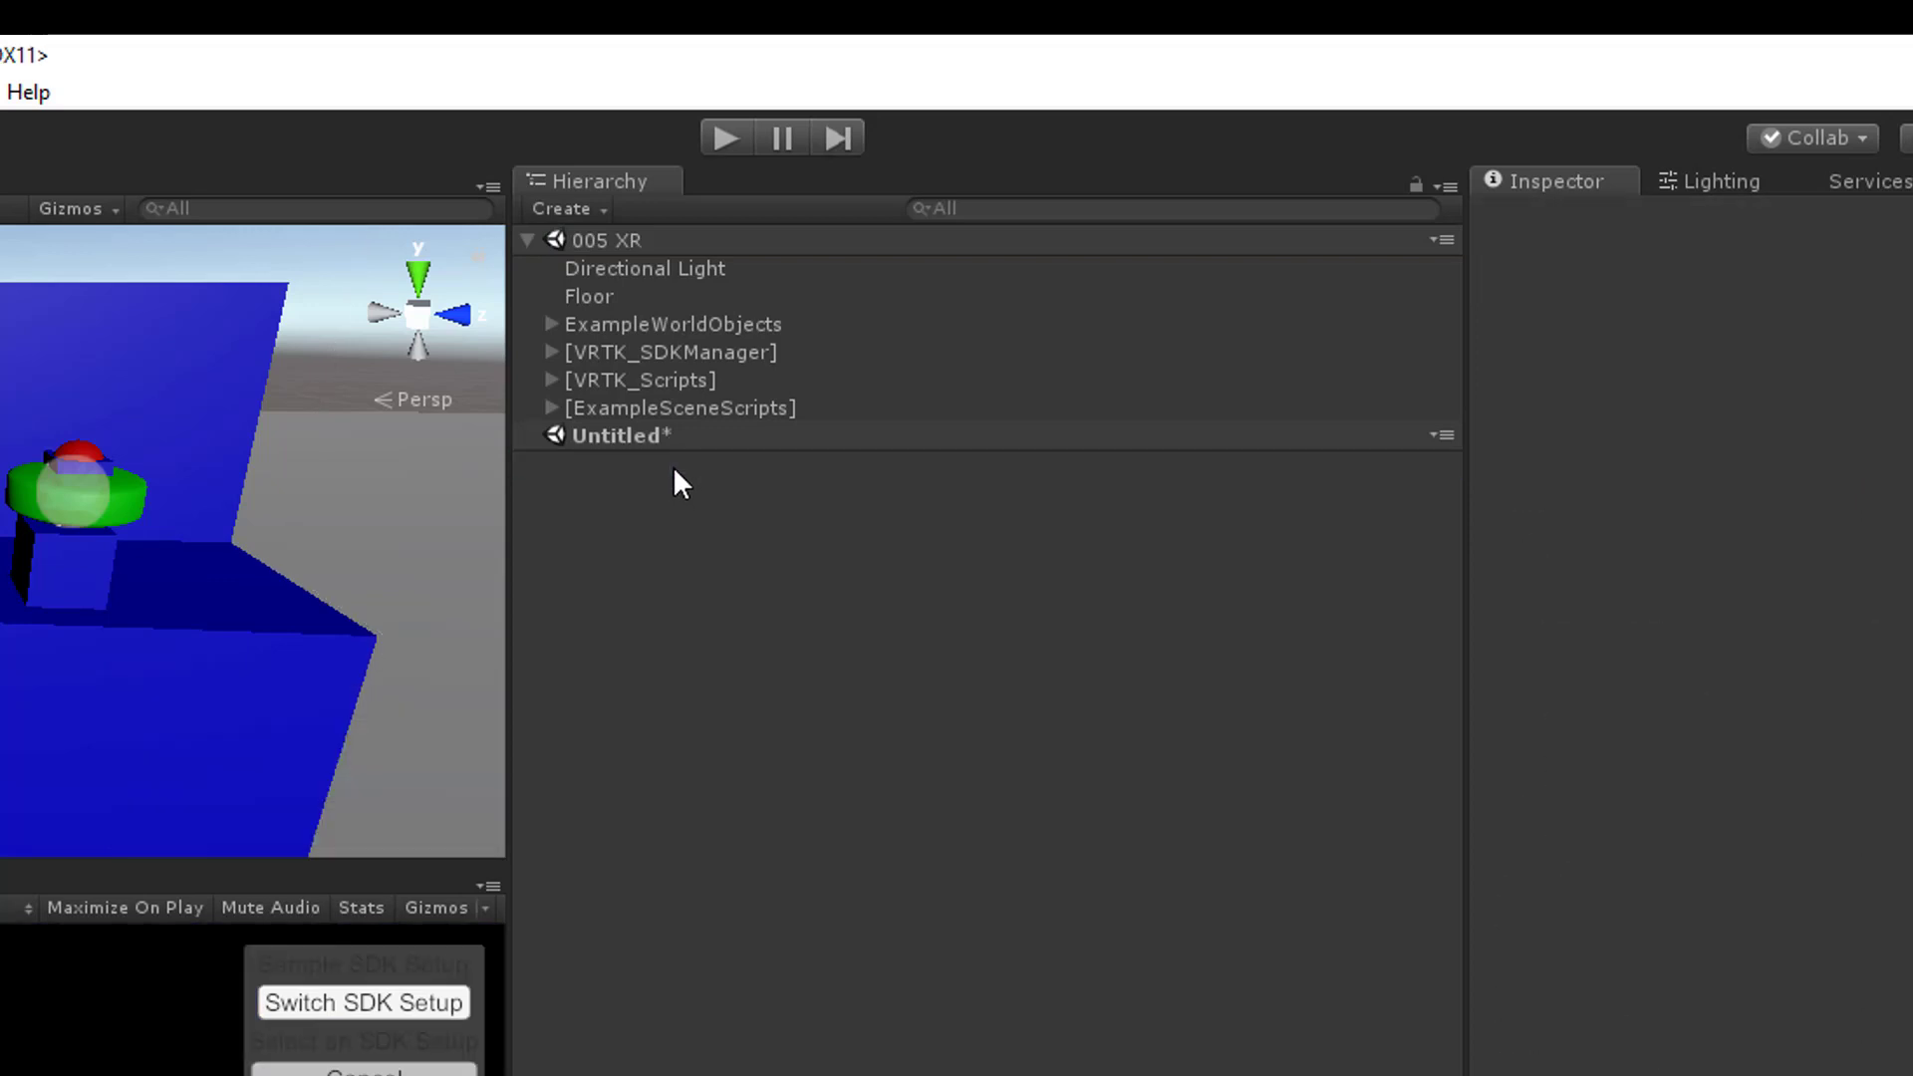
Move [VRTK_SDKManager] and [VRTK_Scripts] into the new scene and save it as PlayerRig-VRTK.
left_click(638, 355)
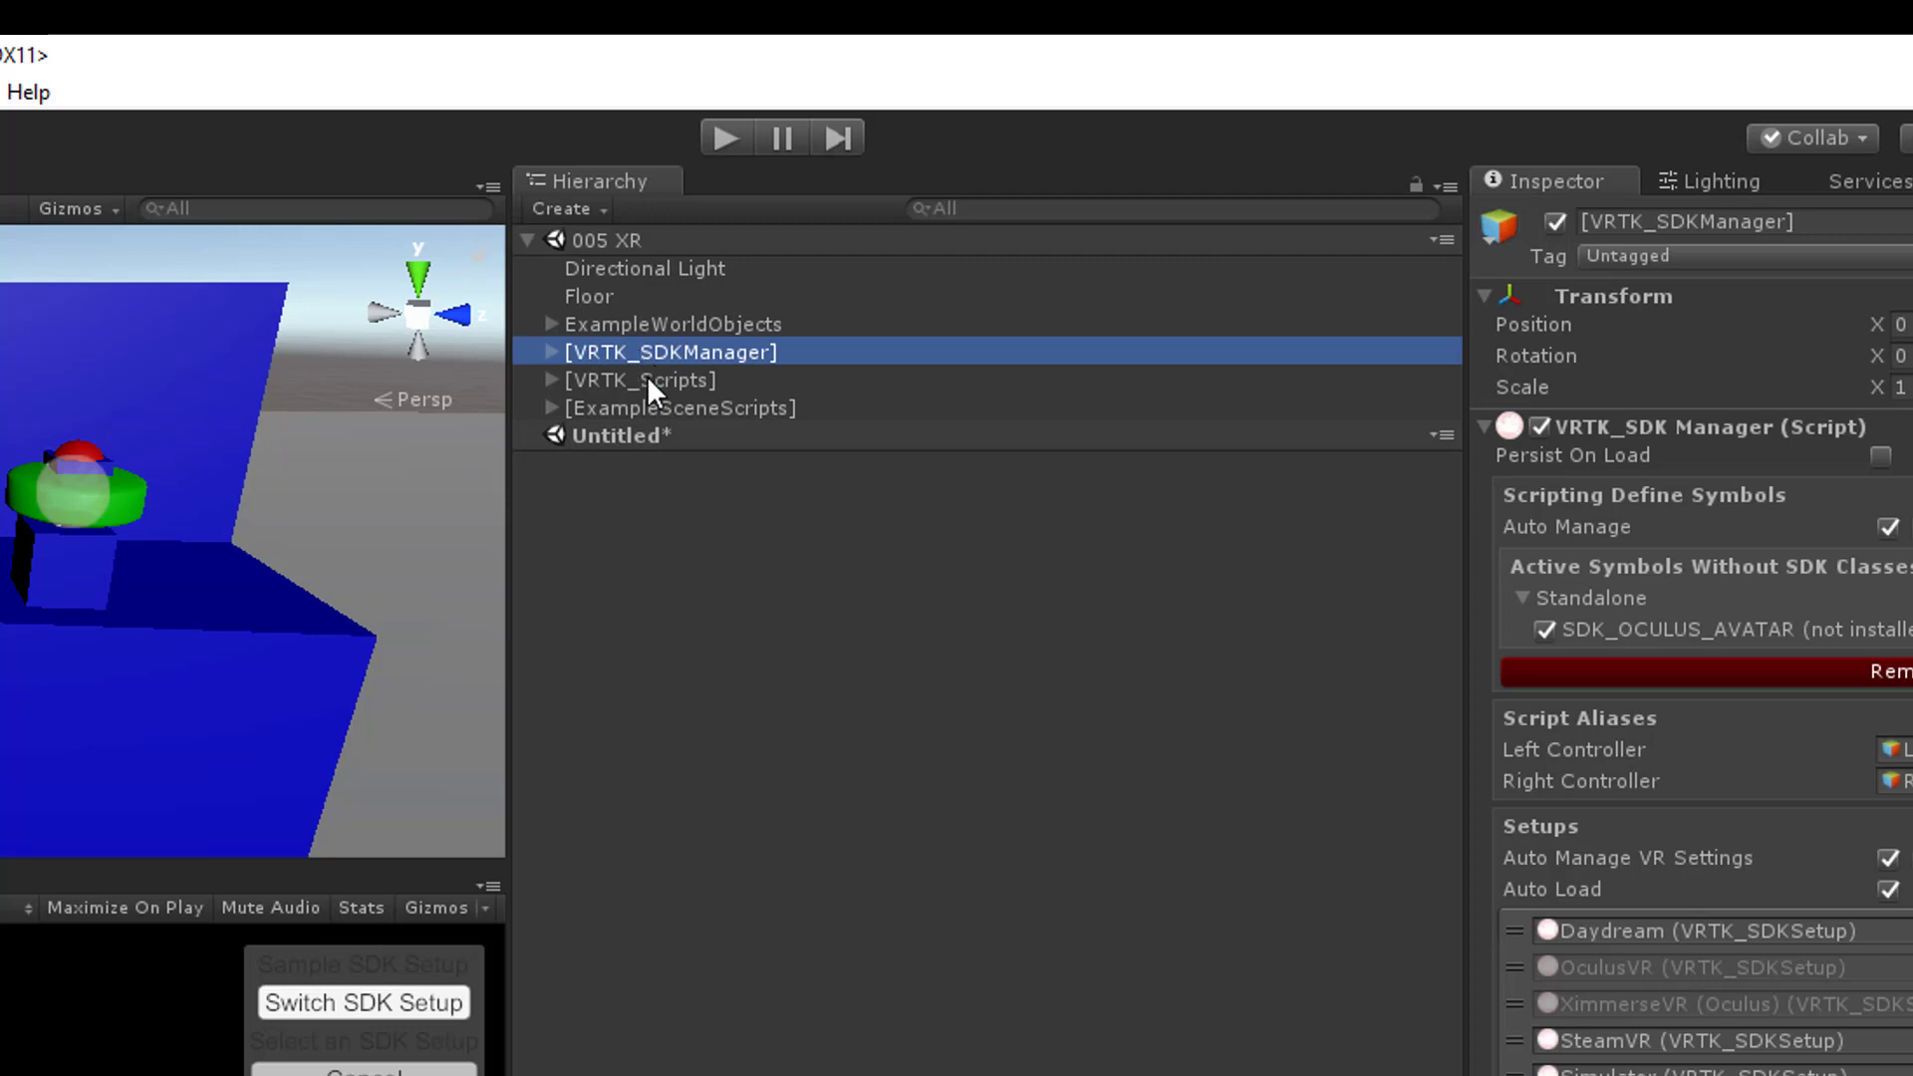
left_click(647, 376, "ctrl")
left_click_drag(647, 377, 662, 434)
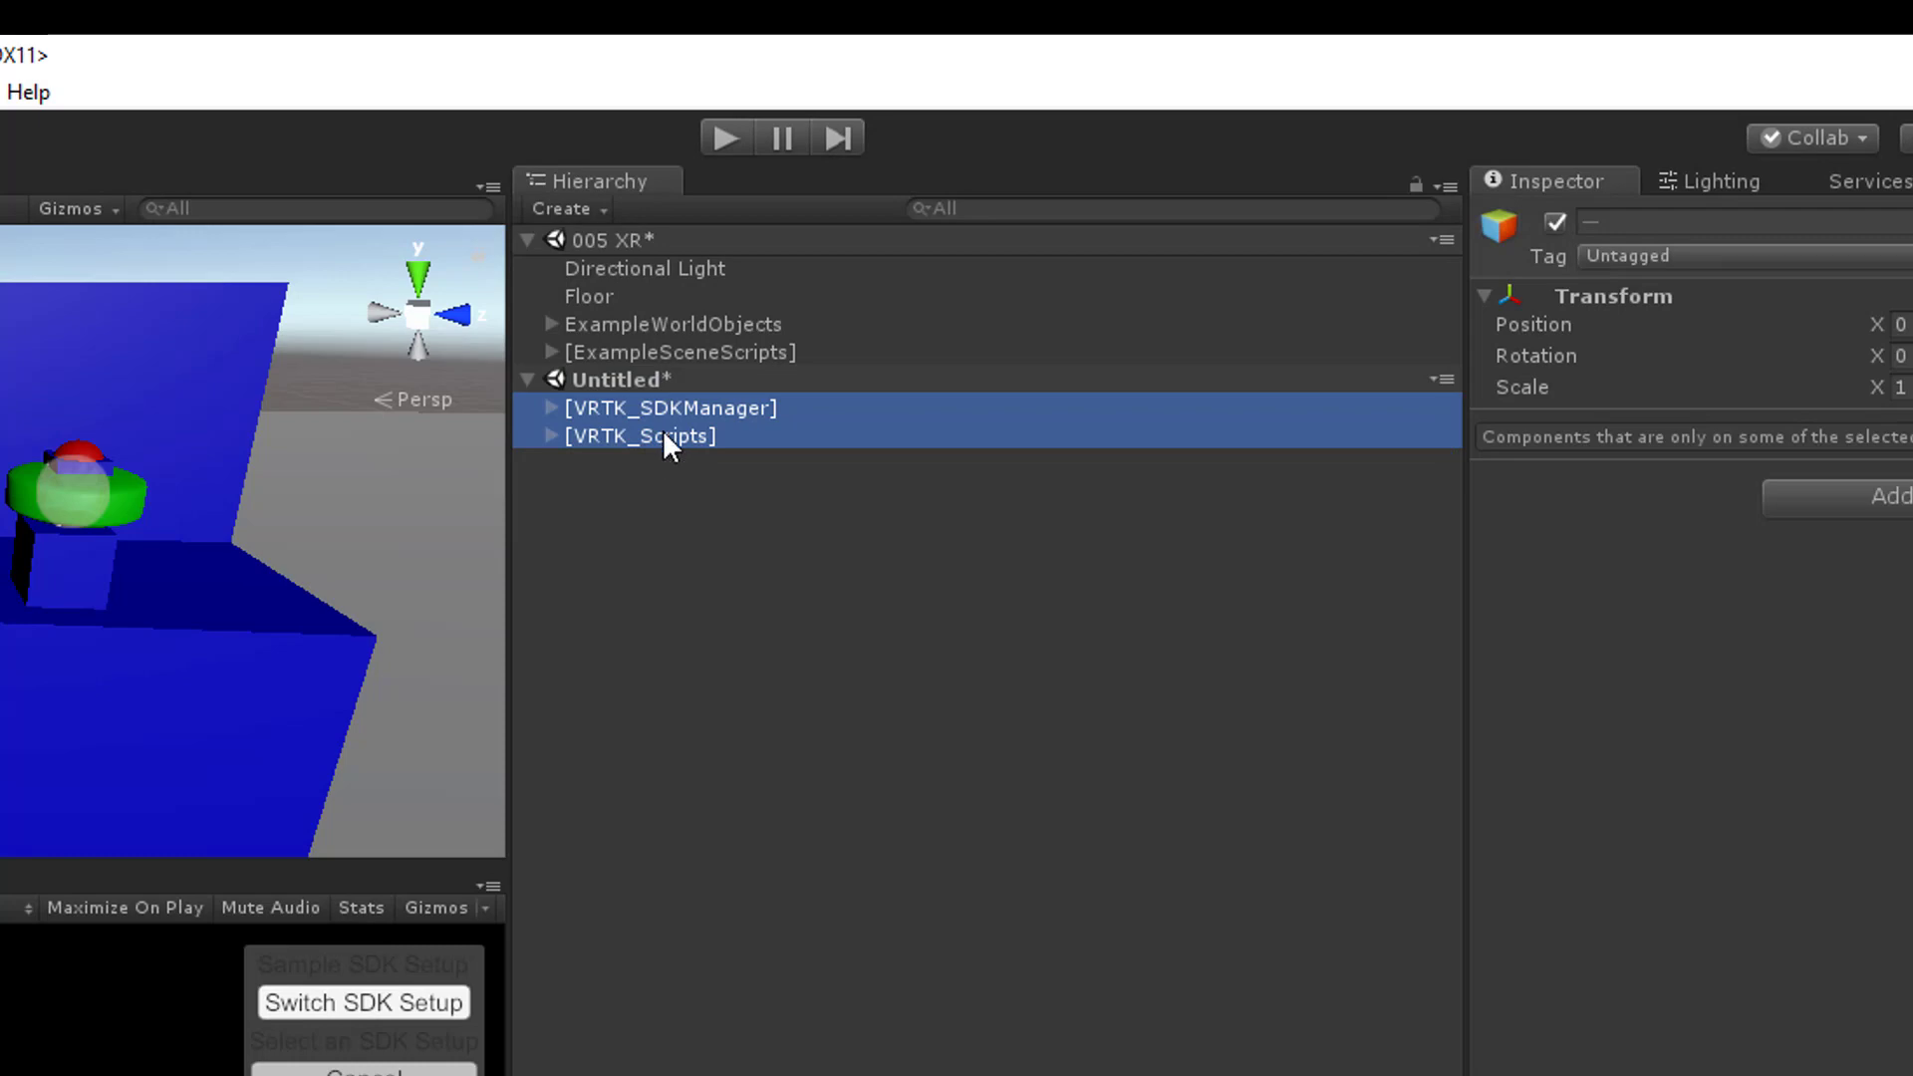
right_click(701, 379)
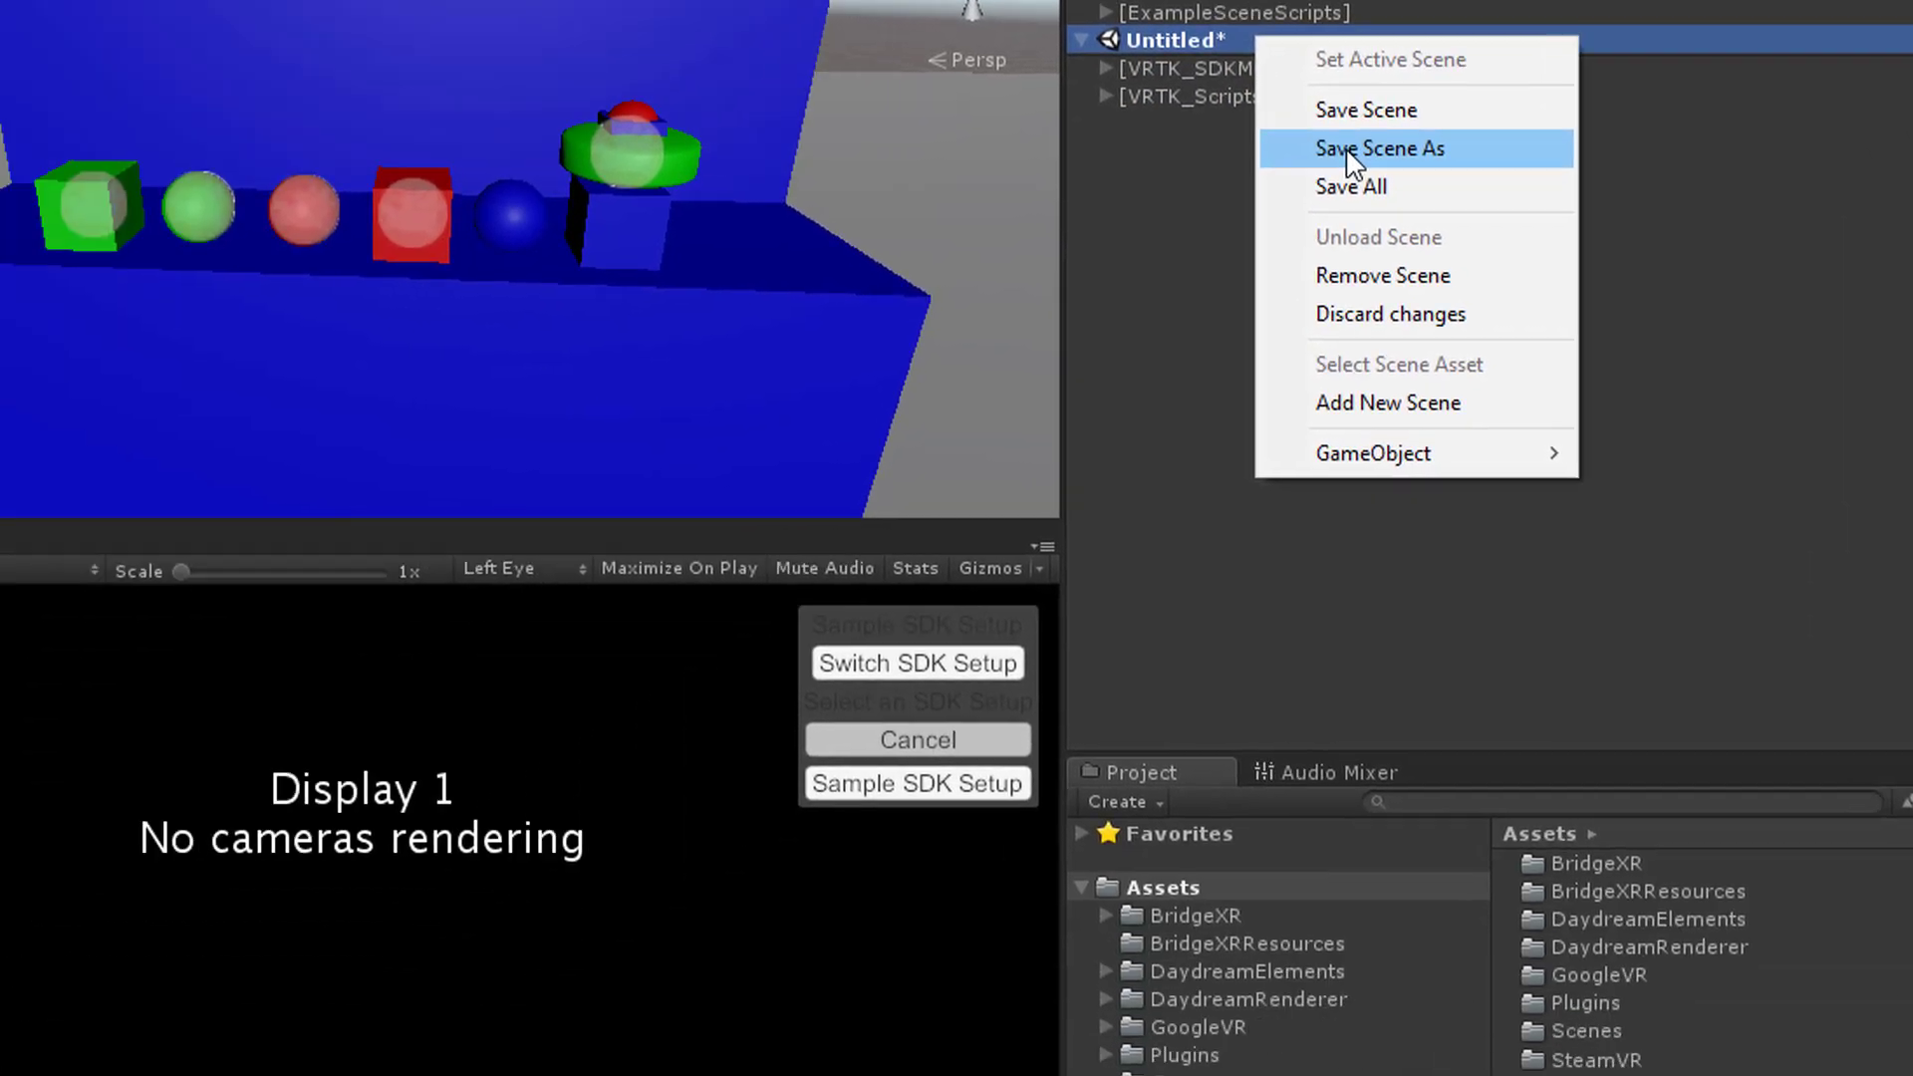
left_click(817, 482)
type("PlayerRig-VR")
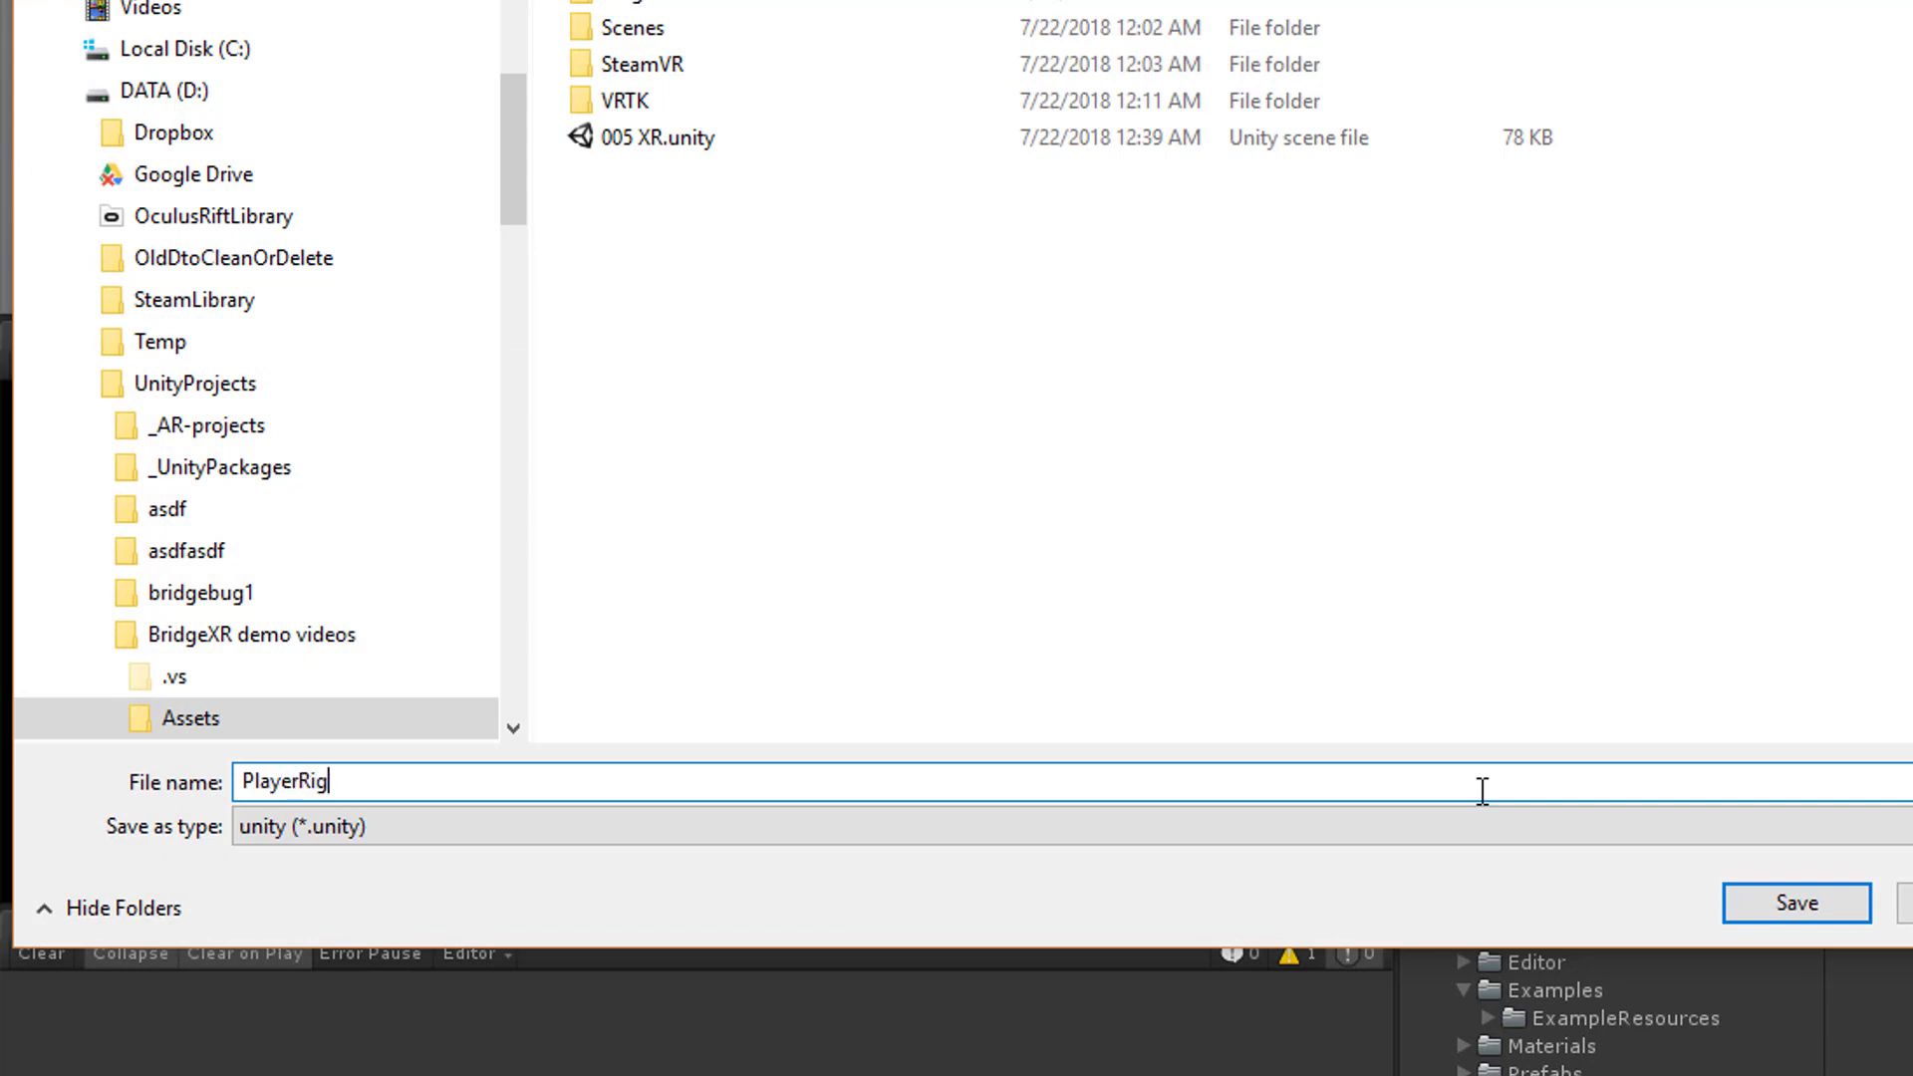
type("TK")
key("Return")
Remove the PlayerRig-VRTK scene from the Hierarchy.
right_click(1026, 217)
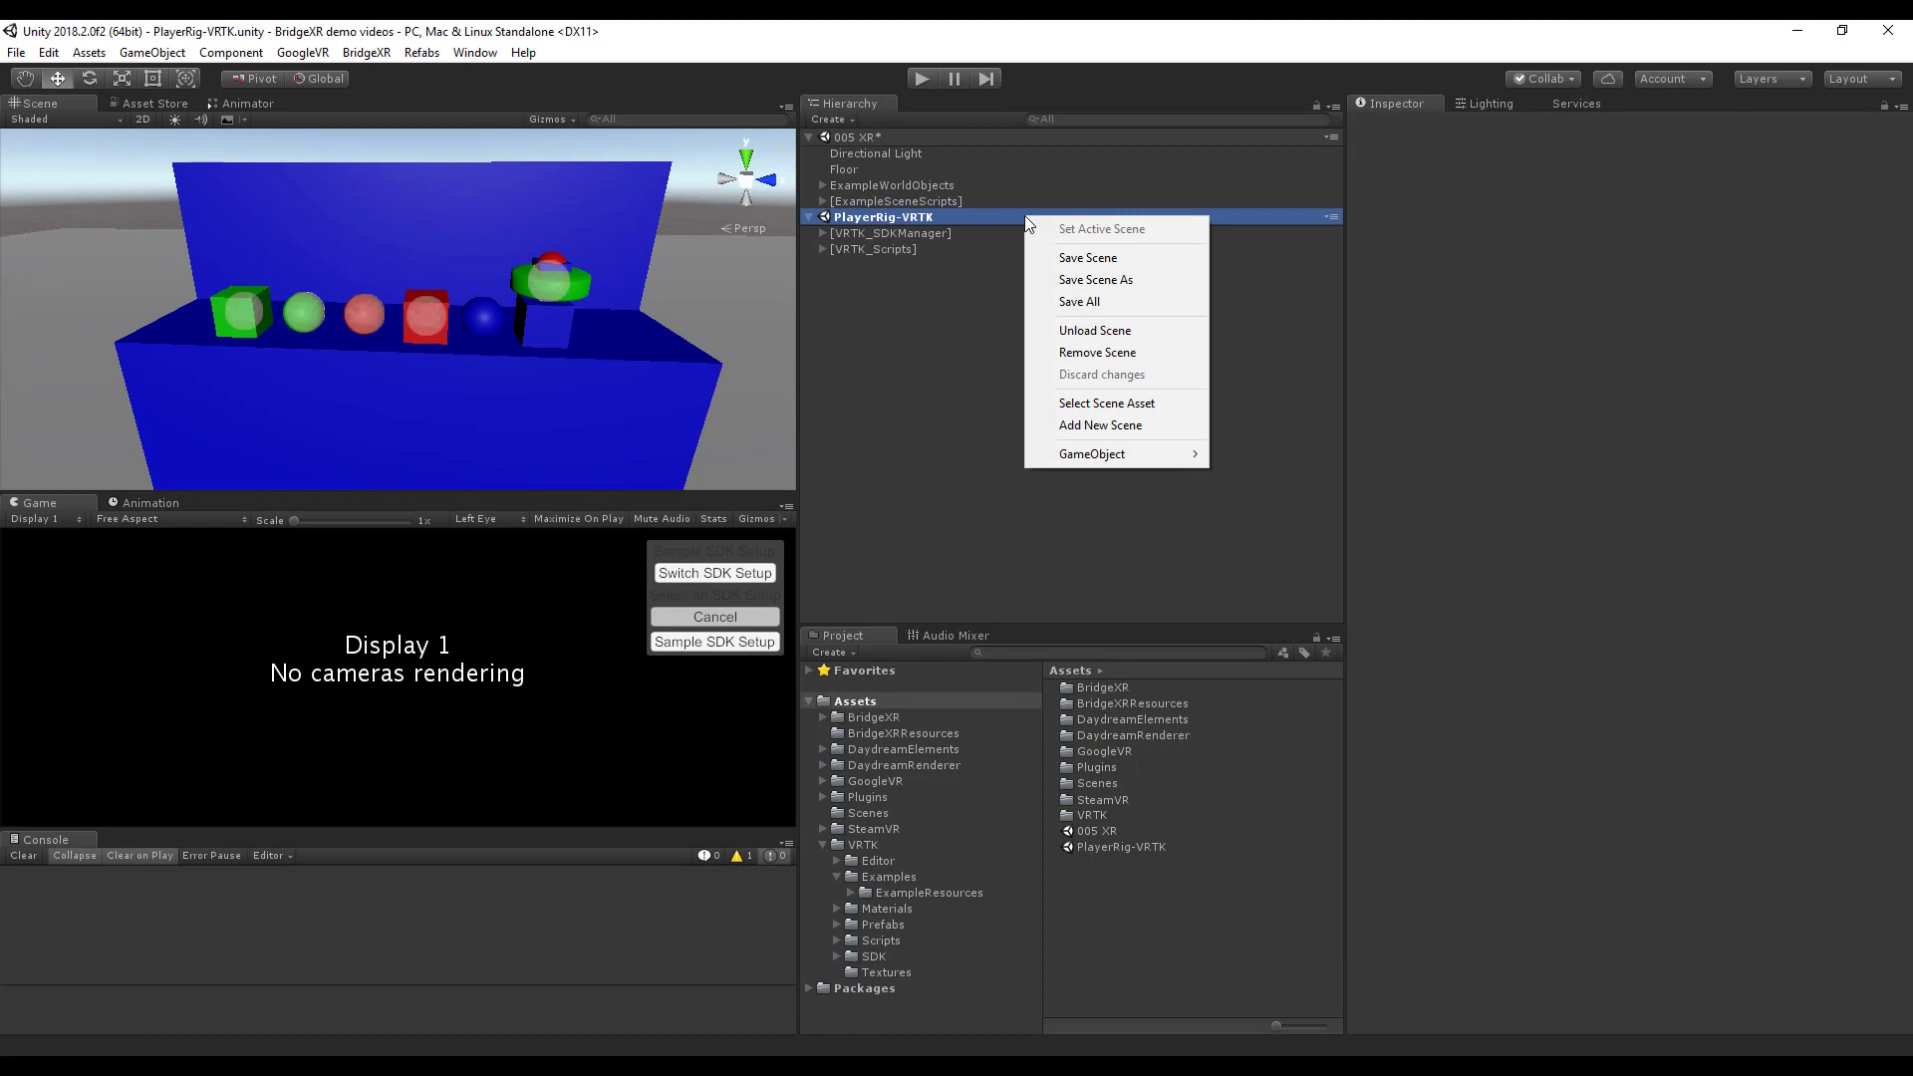
left_click(1072, 355)
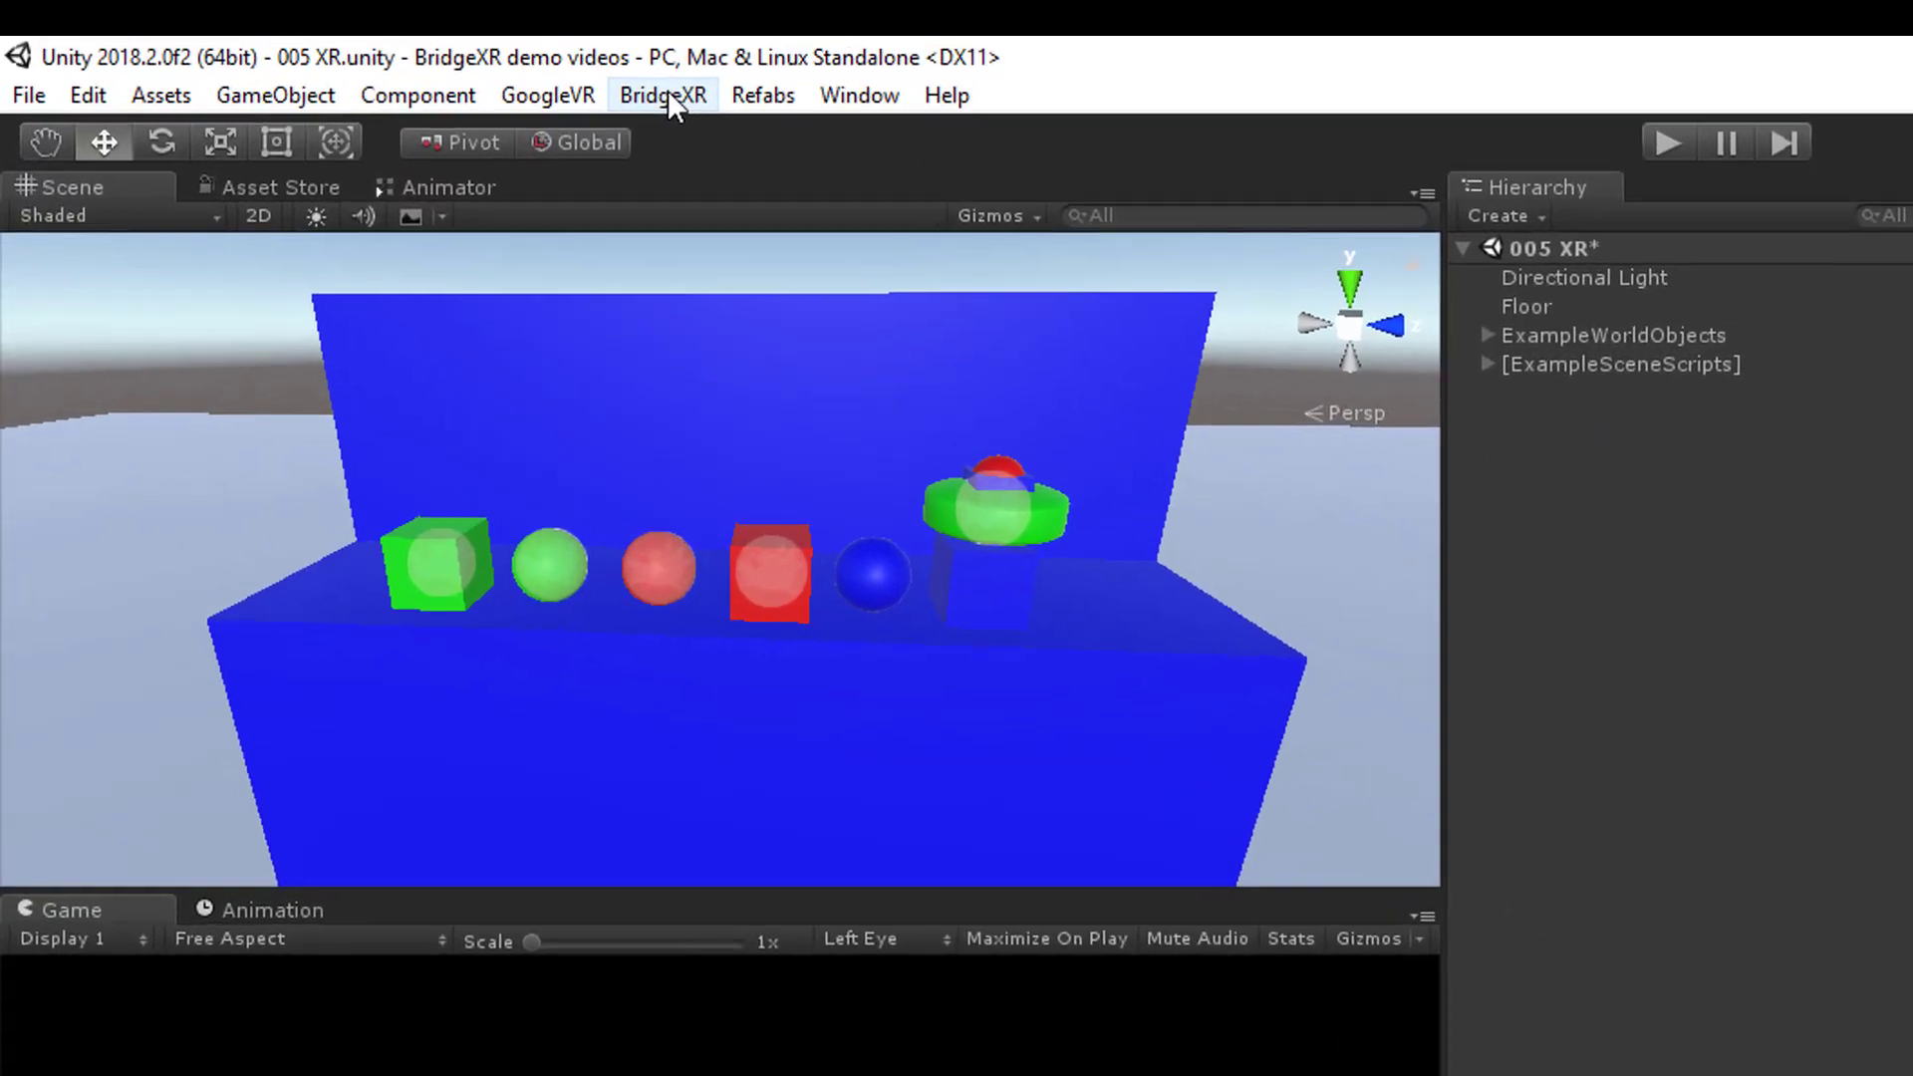
left_click(366, 51)
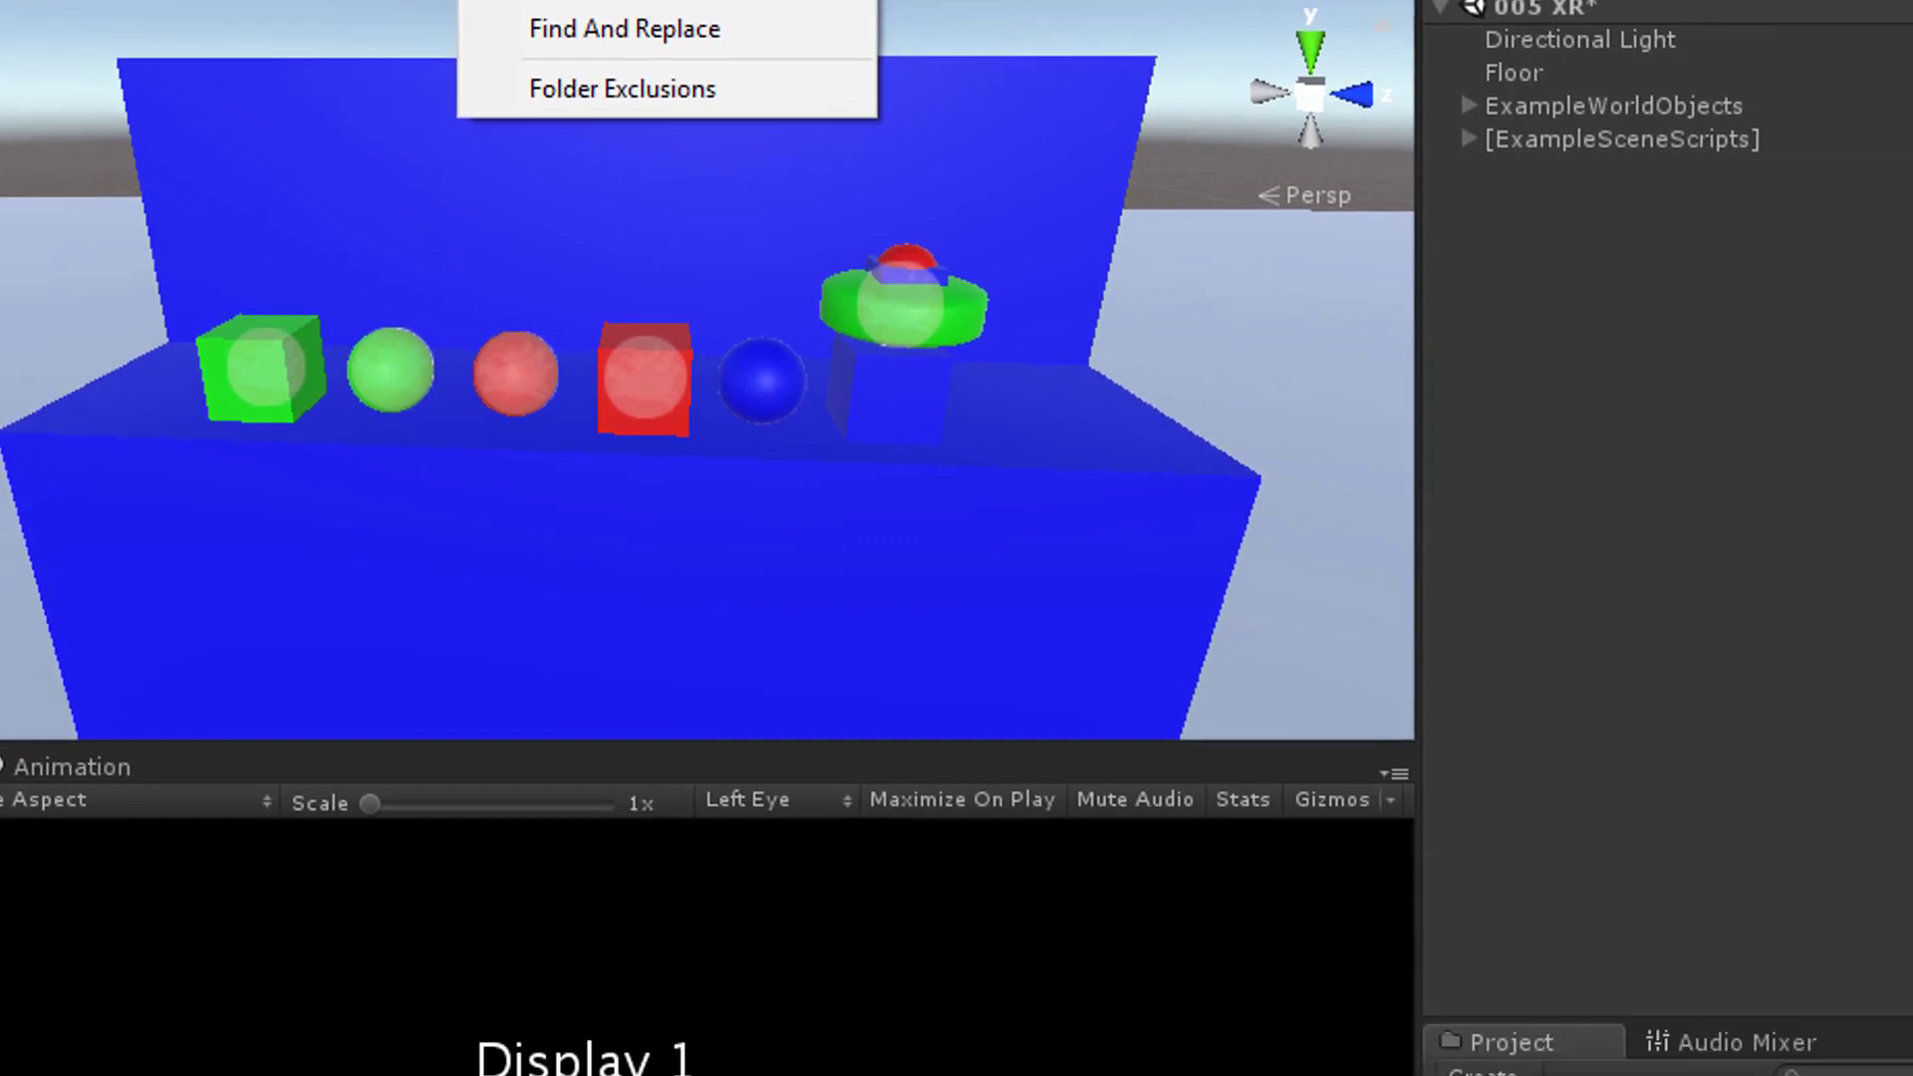
Create two BridgeXR bridge ID assets named VRTK-Bridge and Daydream-Bridge in Assets.
left_click(809, 206)
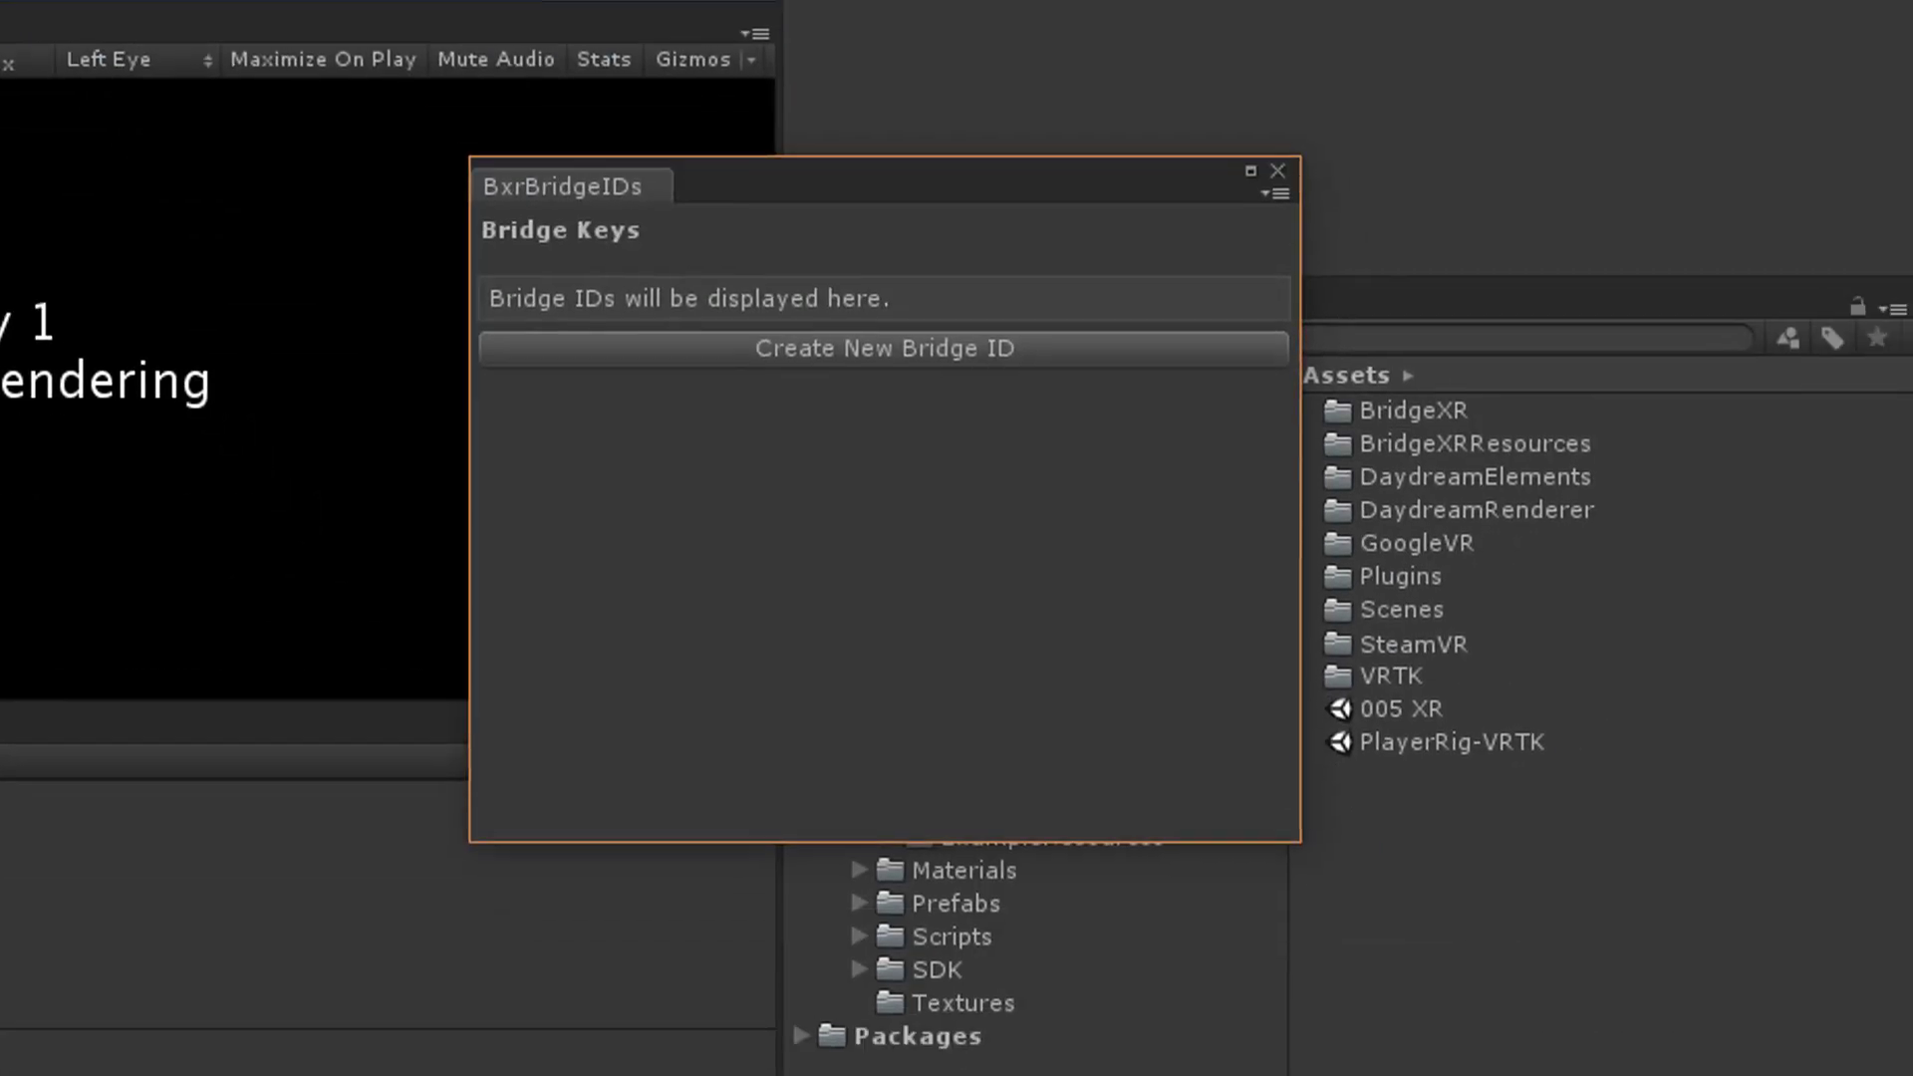
left_click(819, 365)
type("VRTK")
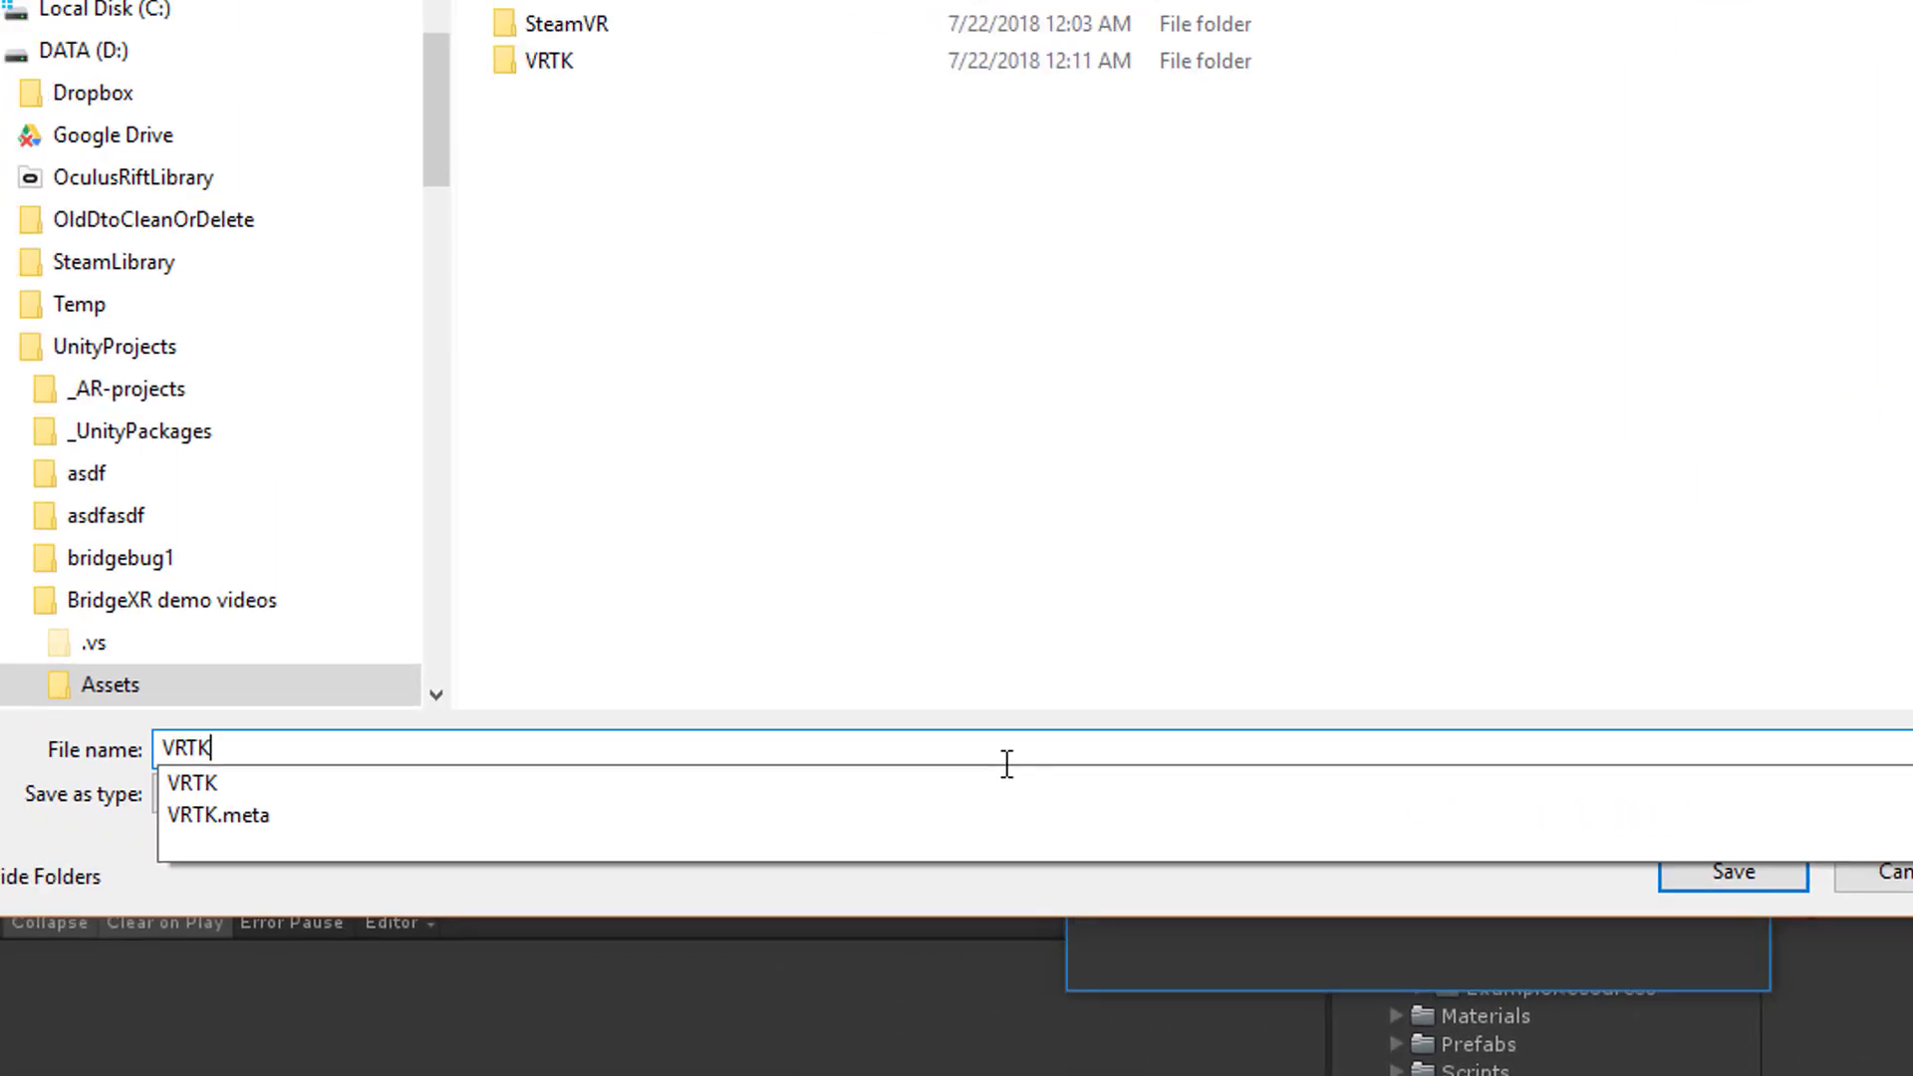
type("-Bridg")
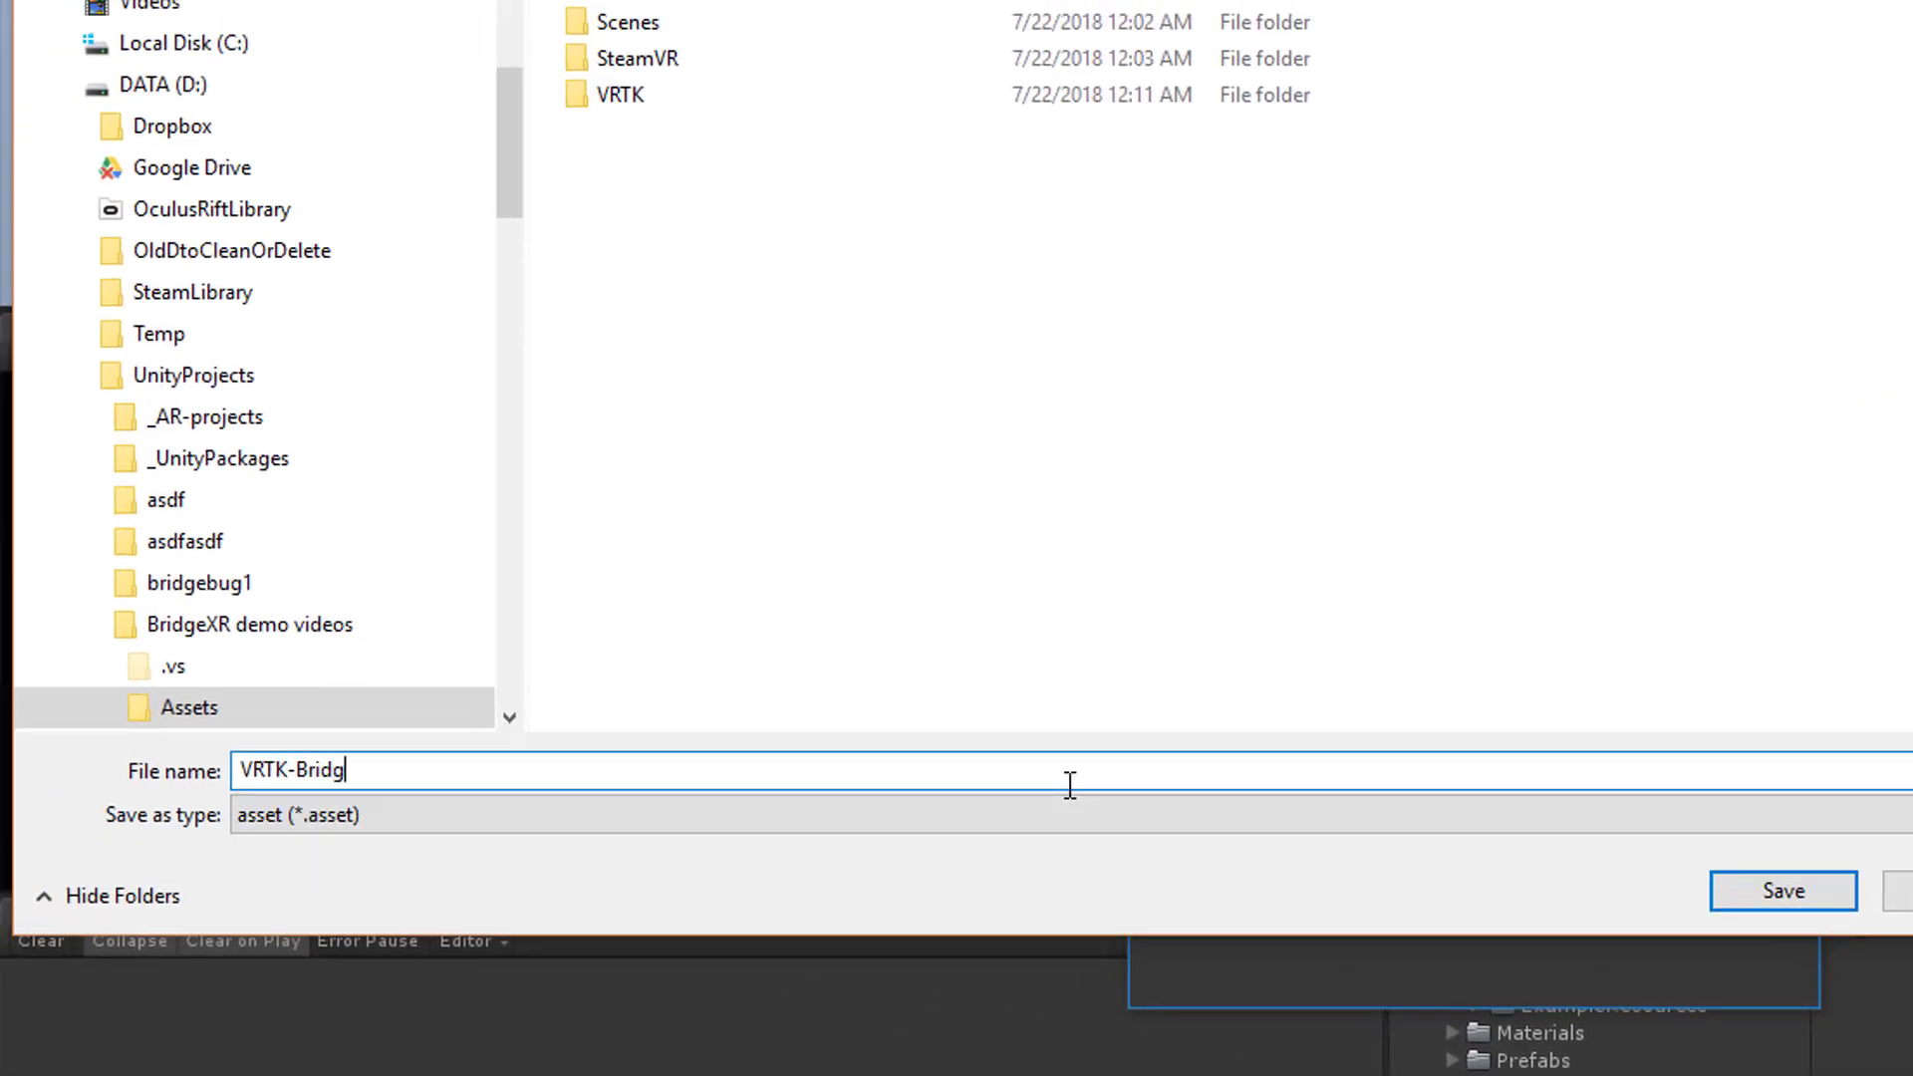
type("e")
key("Return")
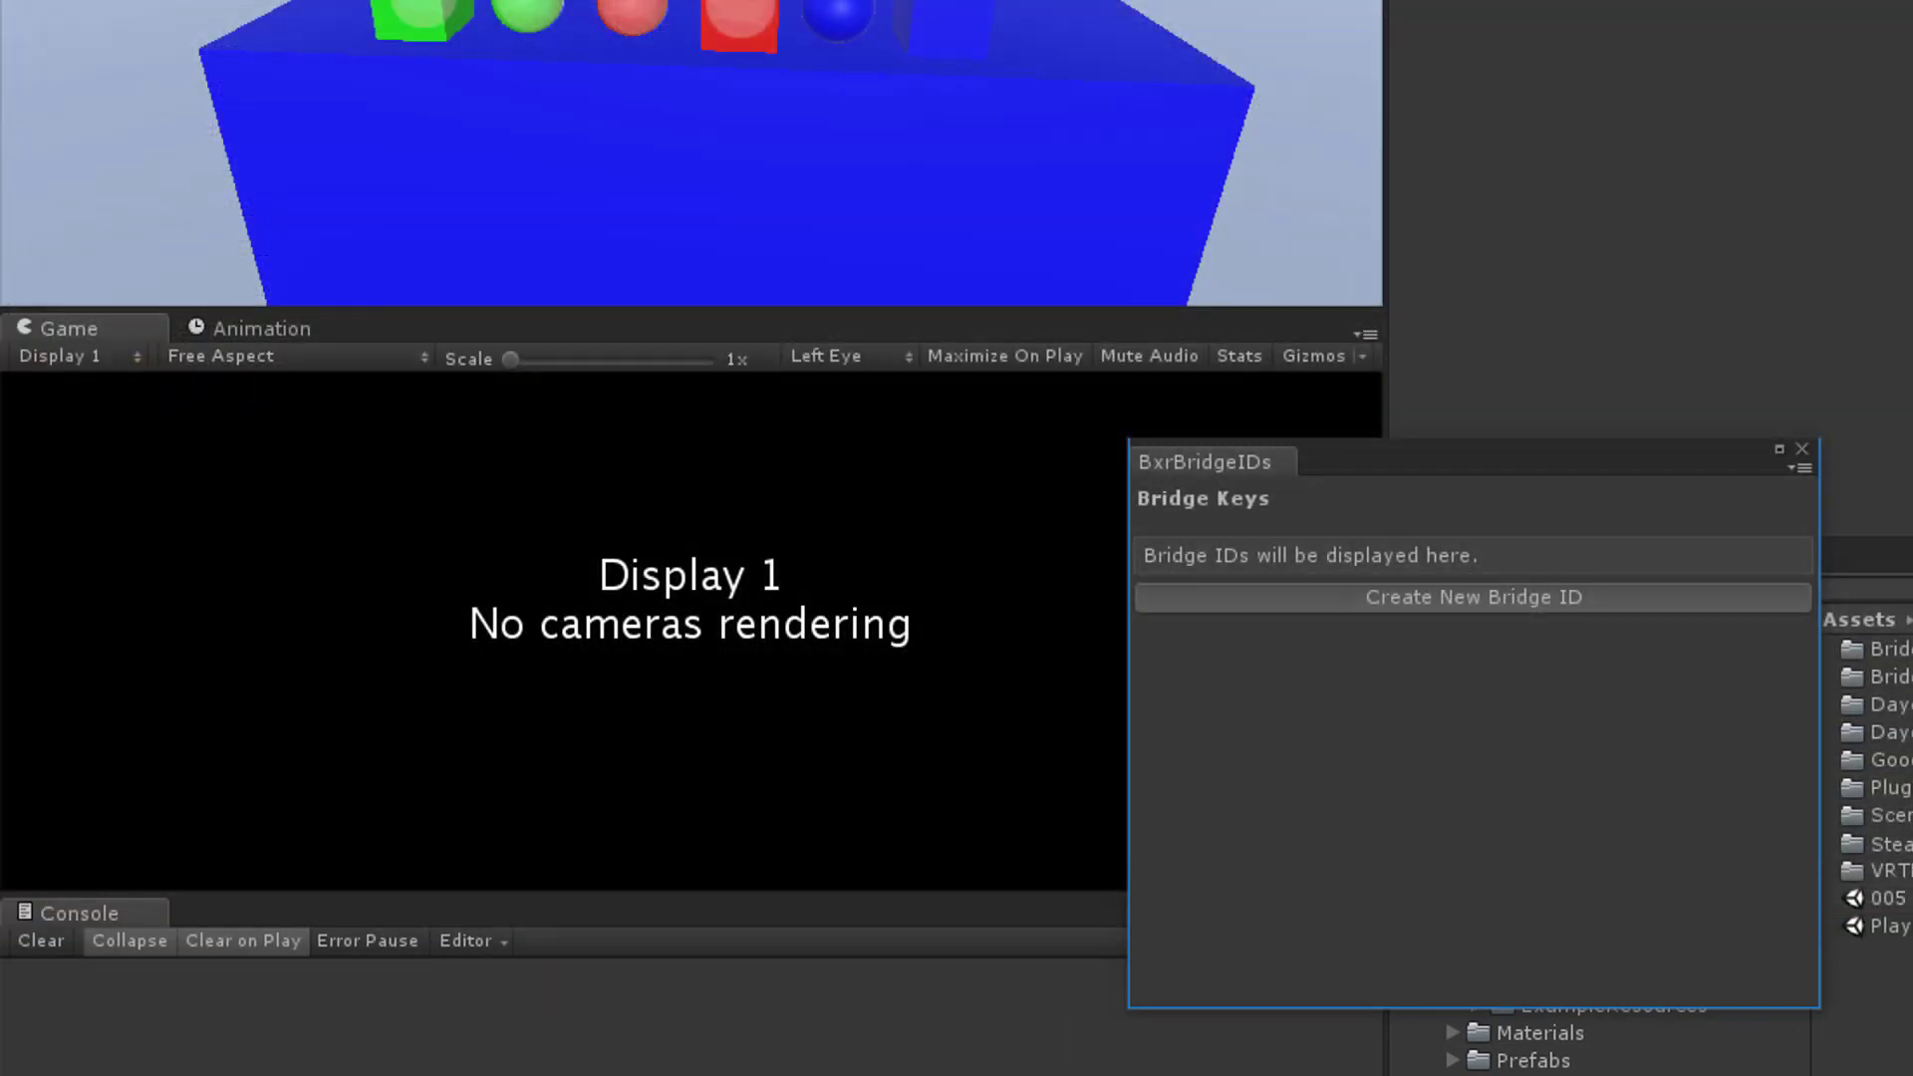
left_click(1395, 612)
type("Daydream-")
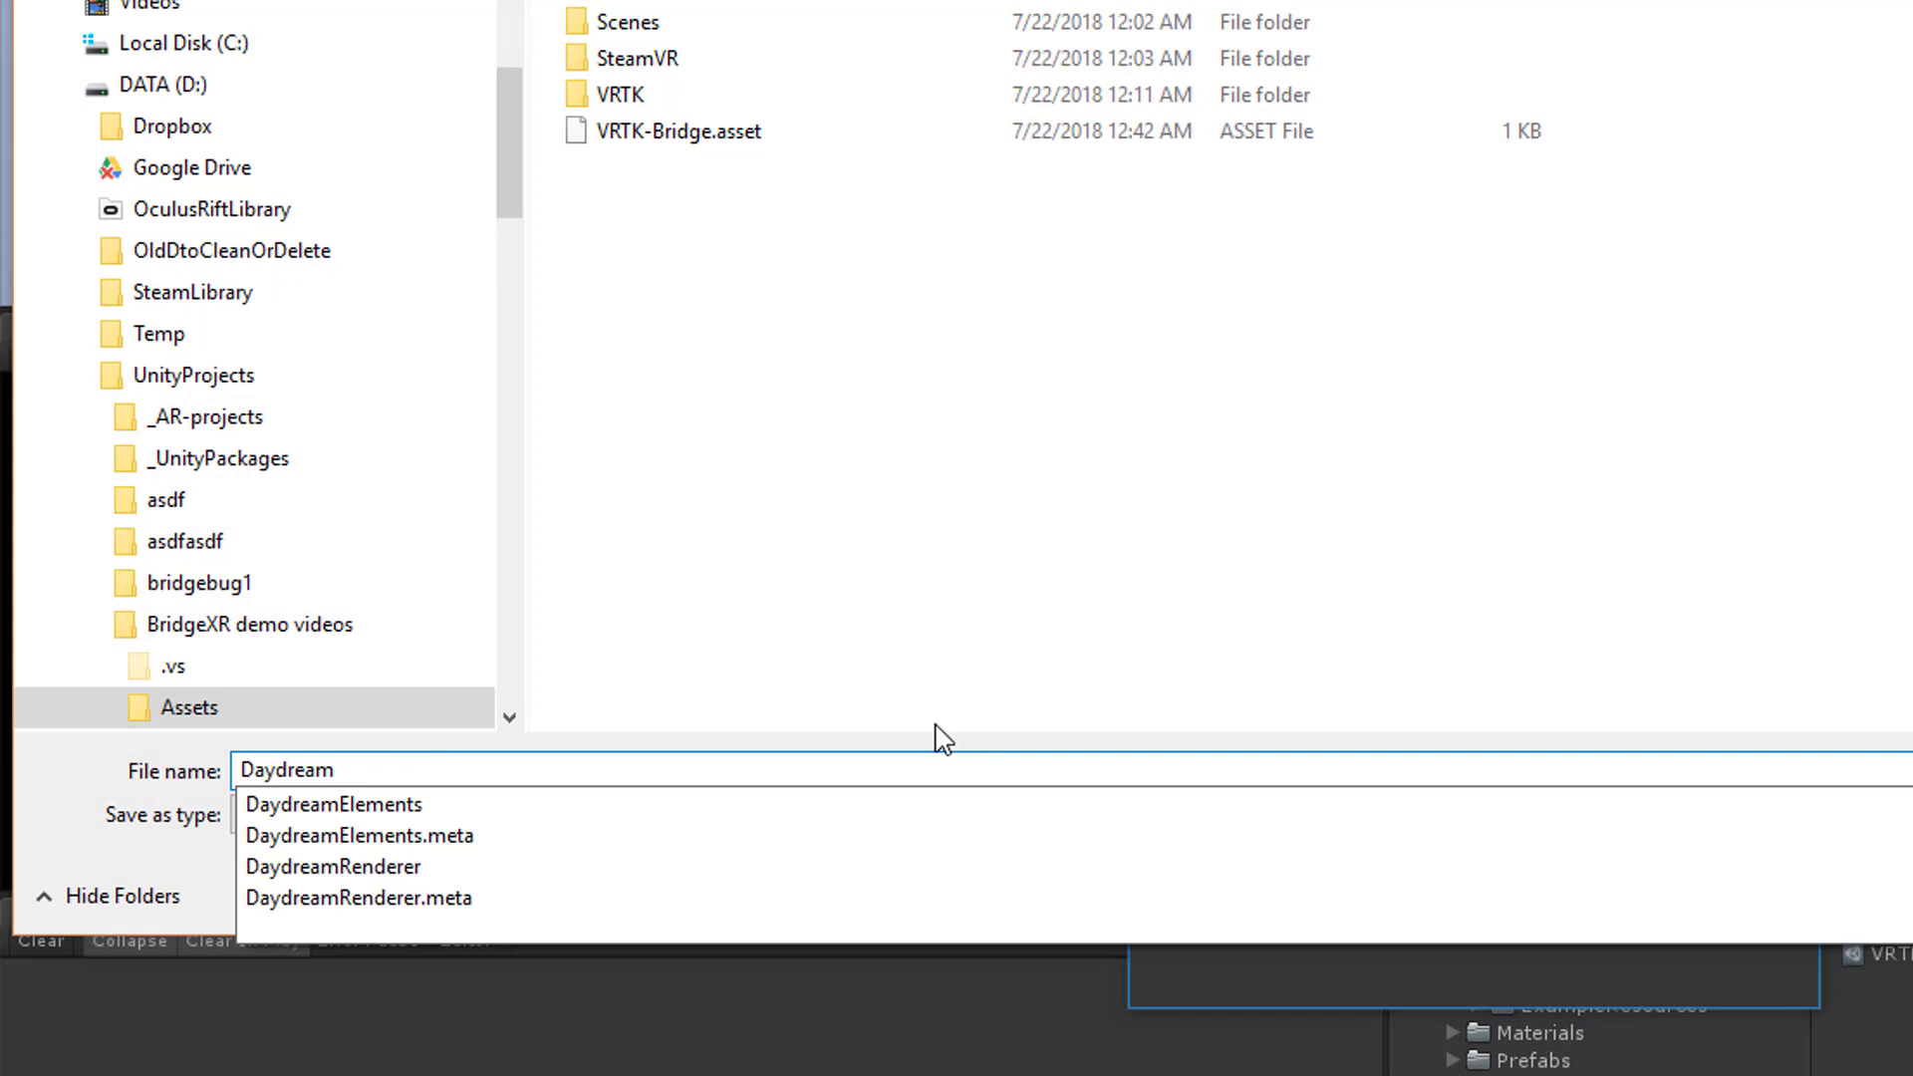
type("Bridge")
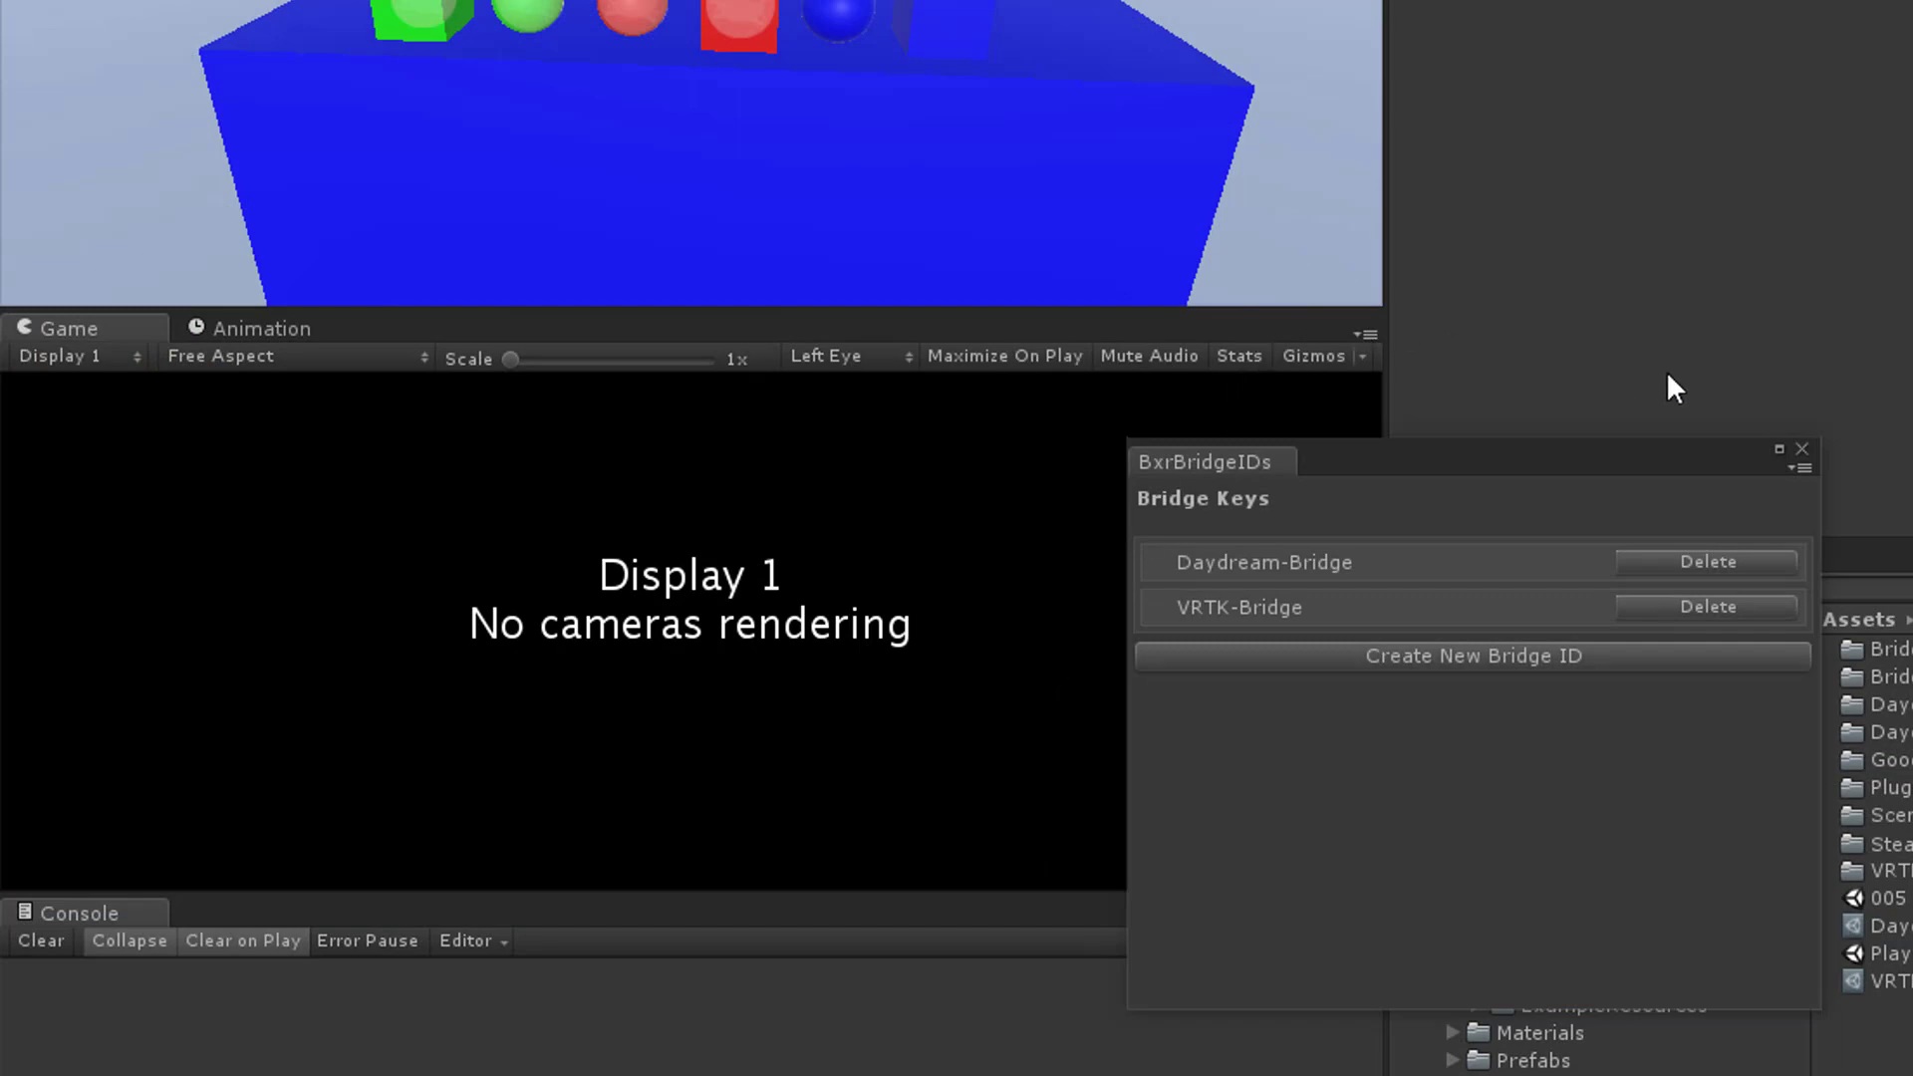
left_click(1801, 447)
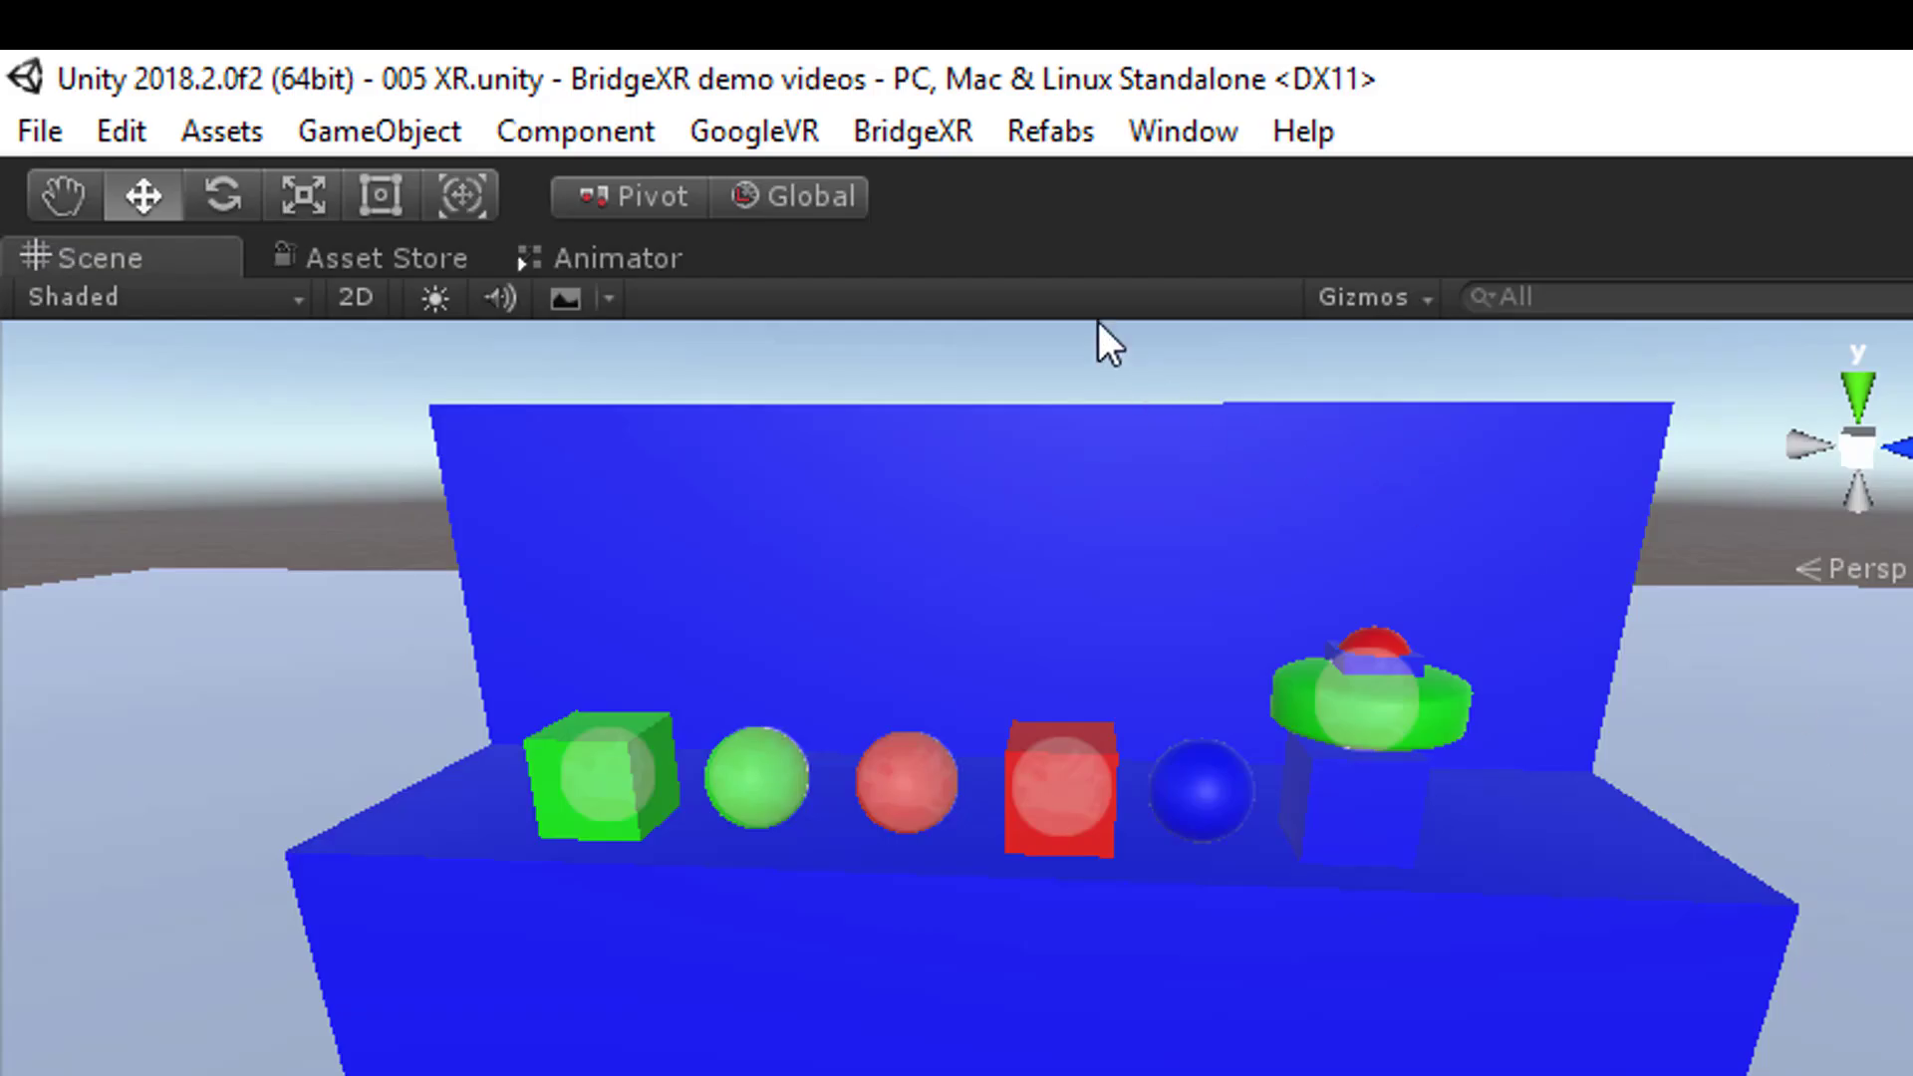
left_click(934, 134)
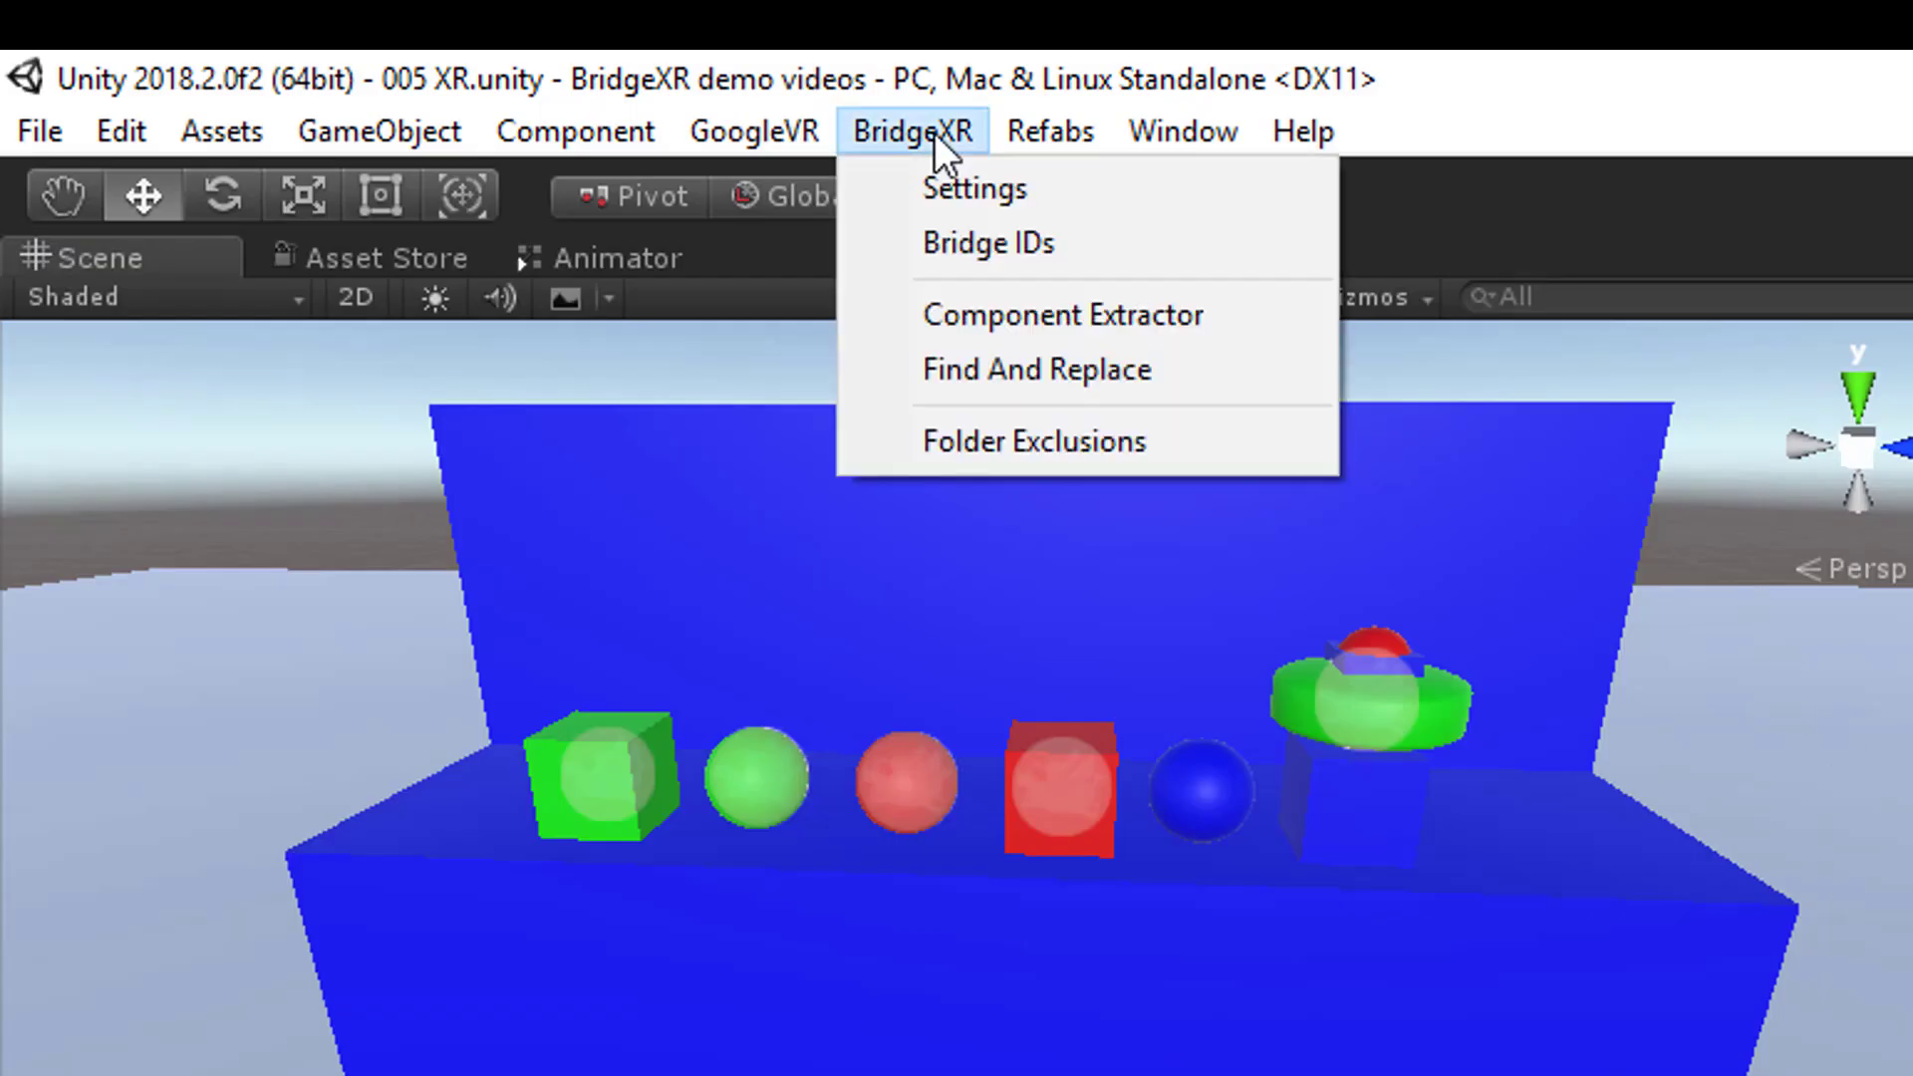
Set VRTK-Bridge as the Active Bridge Identifier and dock BridgeXR settings beside the Console.
left_click(941, 183)
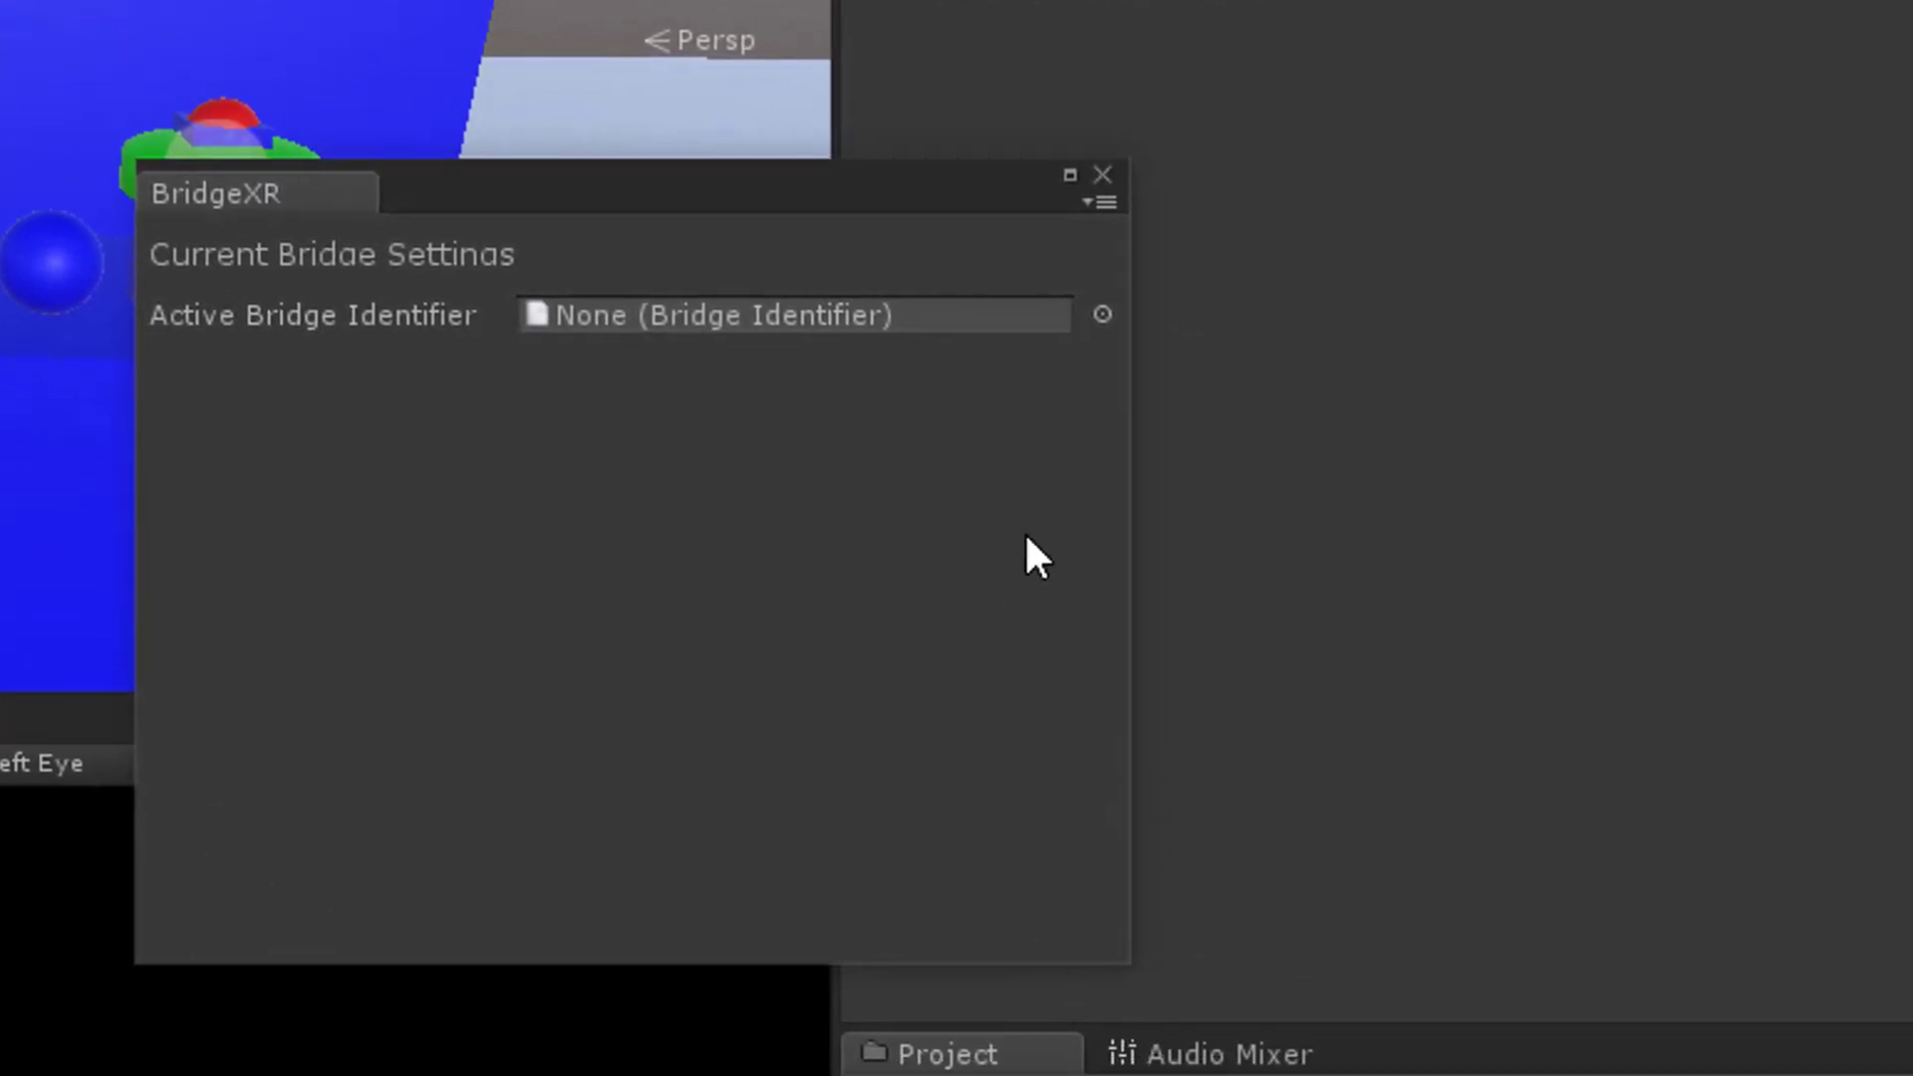
left_click(1100, 317)
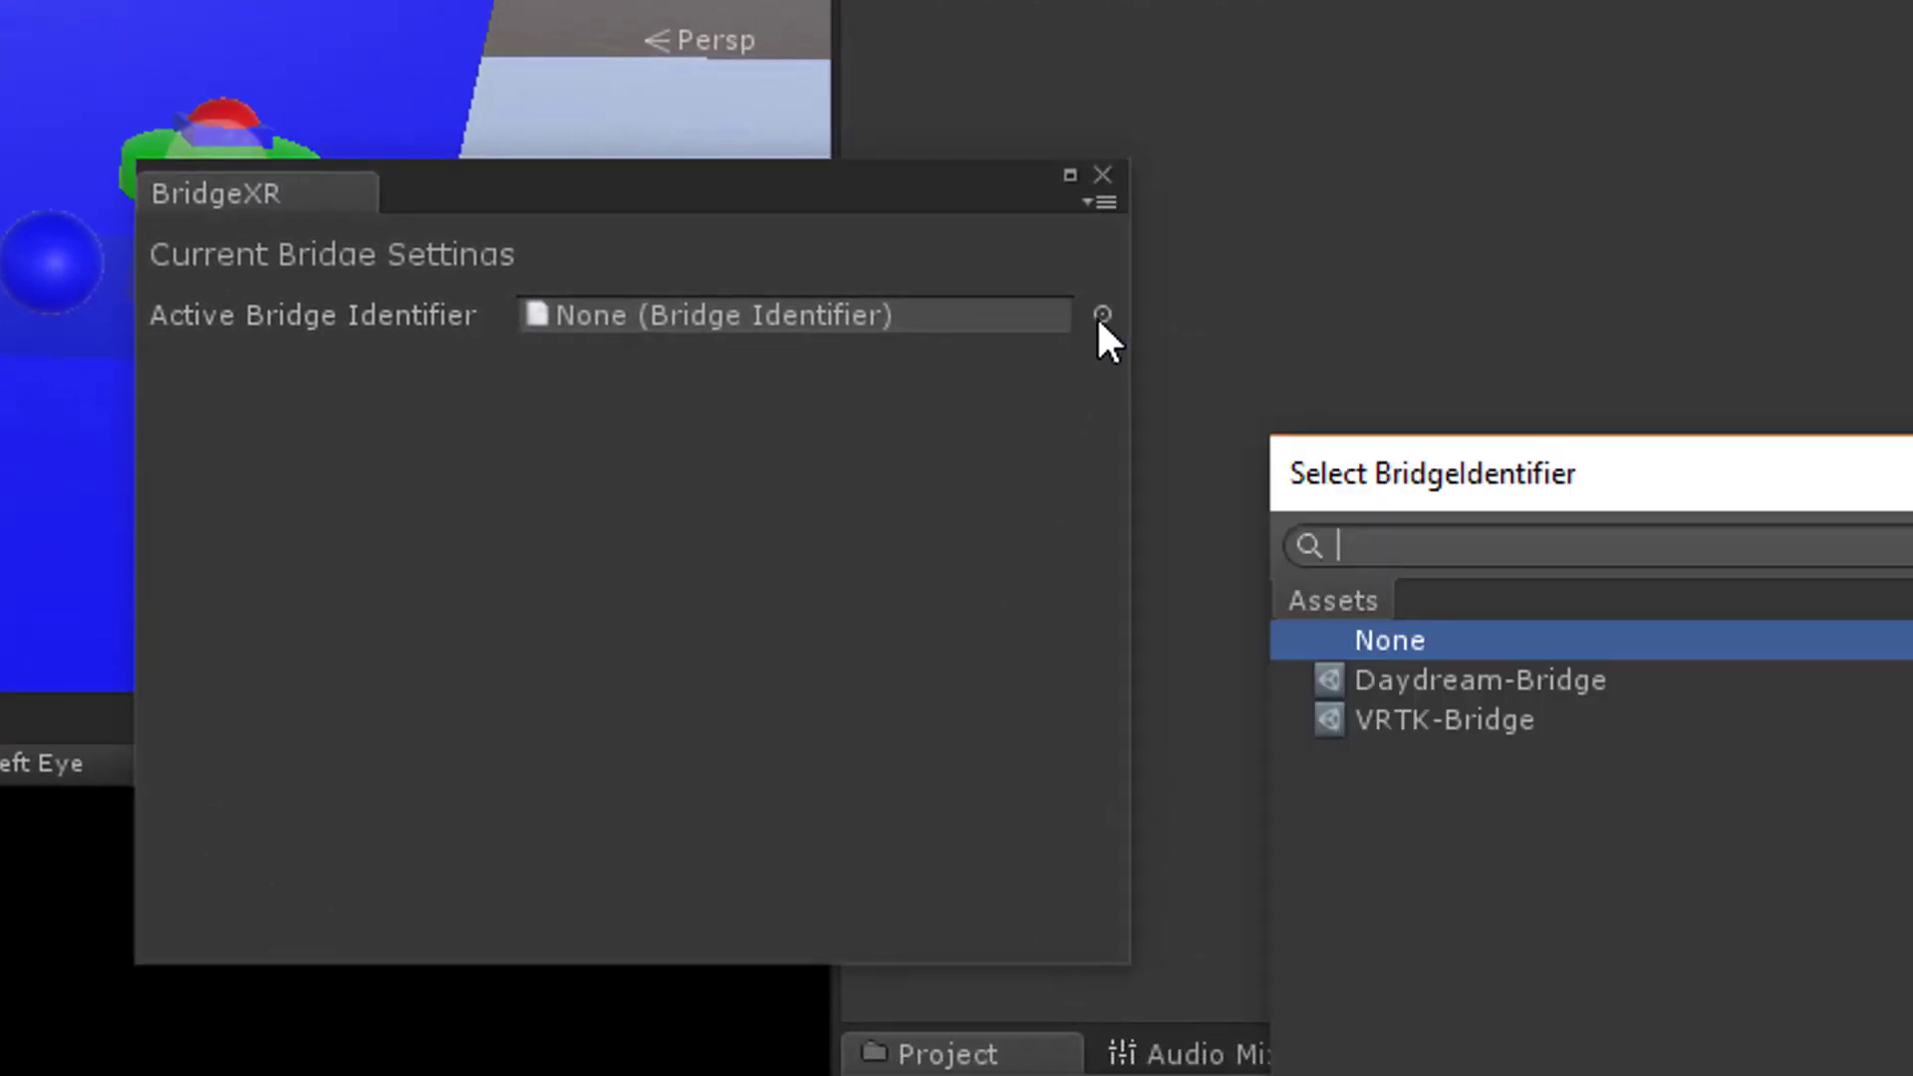
left_click(1395, 727)
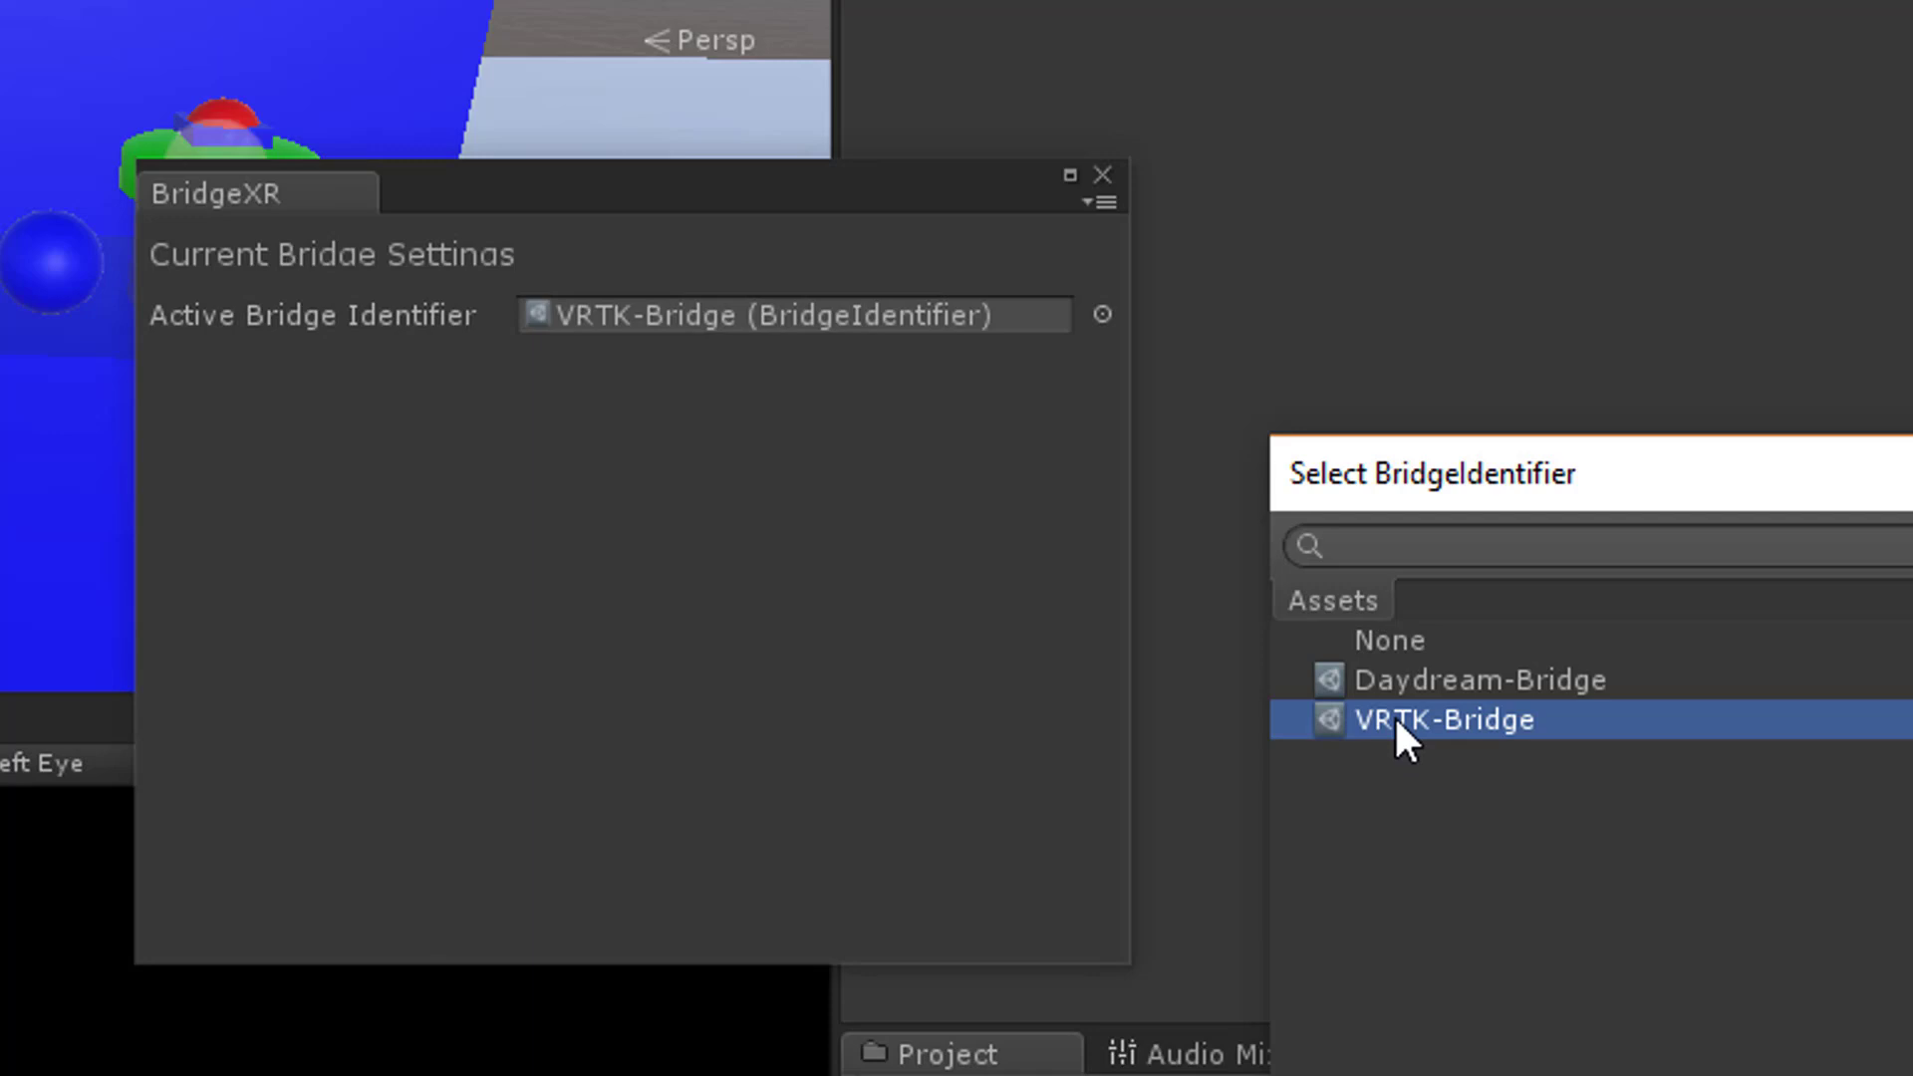
double_click(1395, 720)
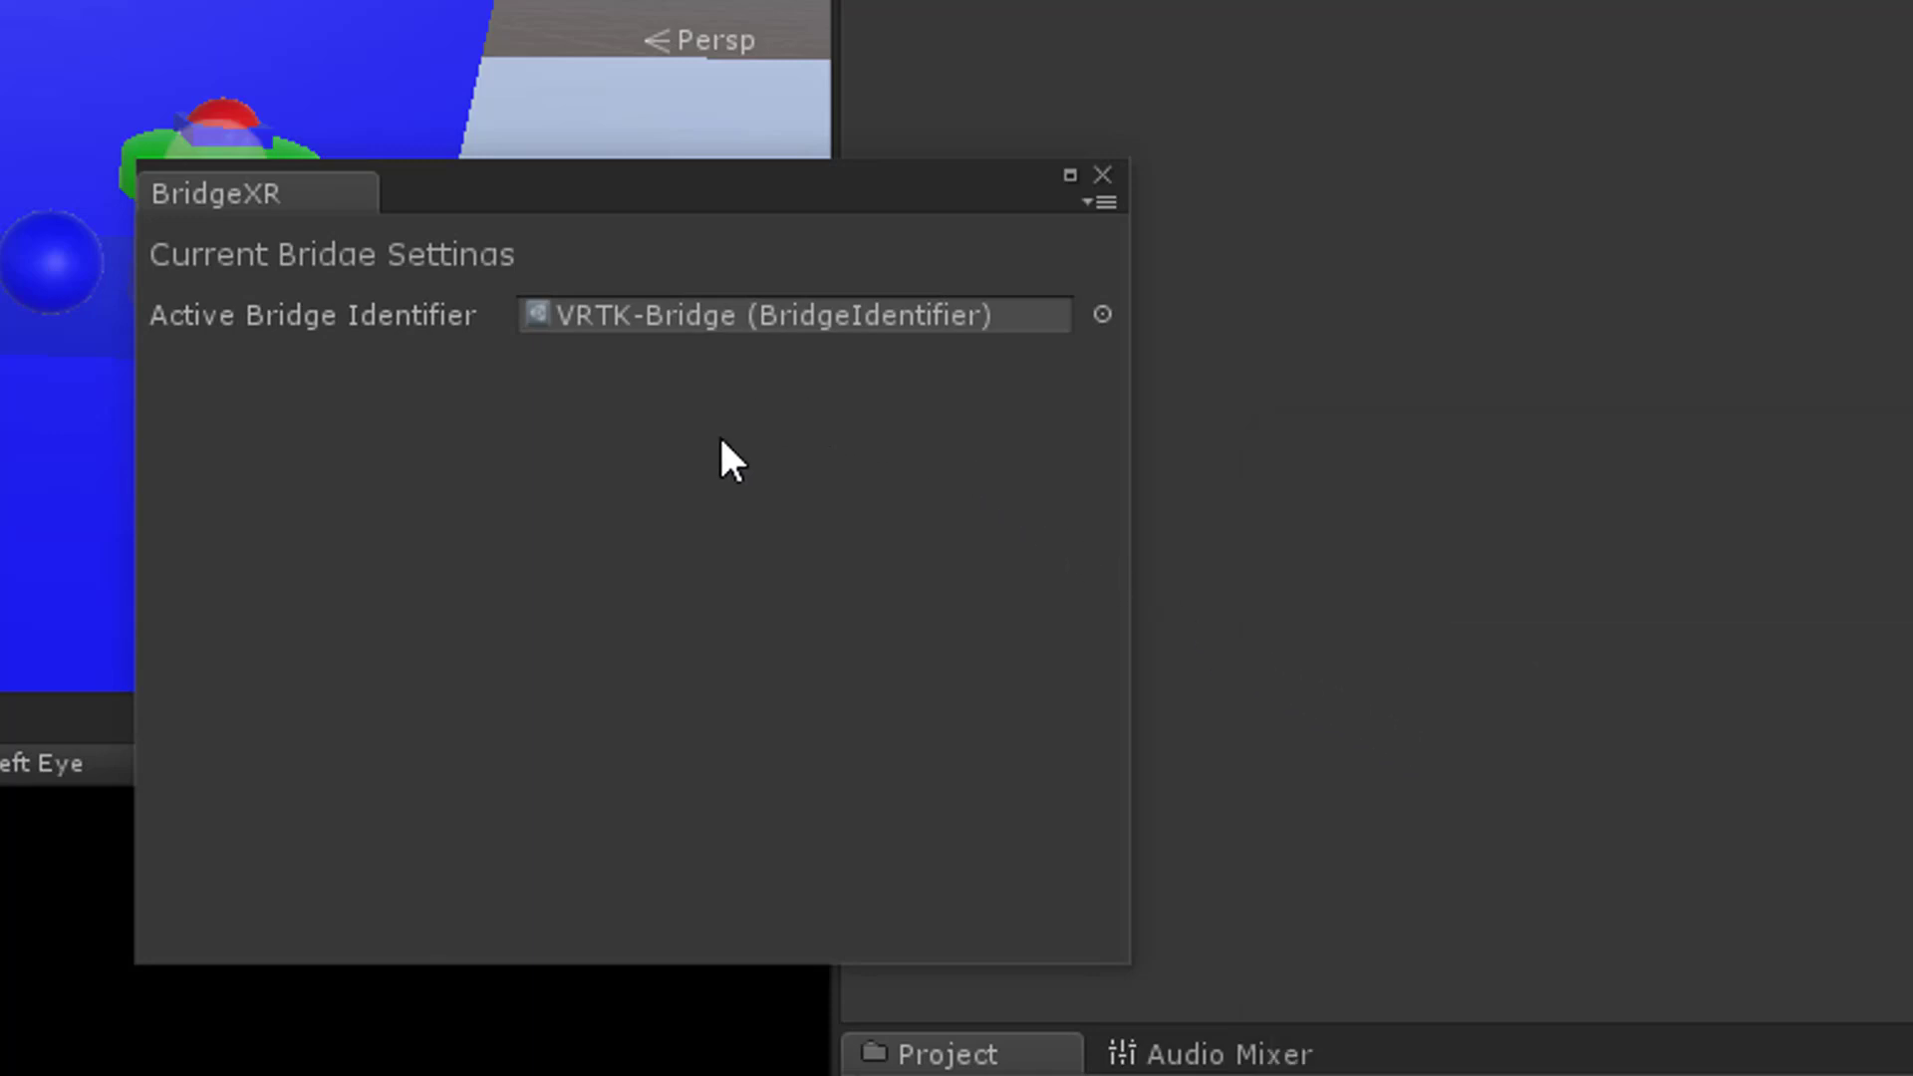
left_click_drag(299, 201, 0, 1075)
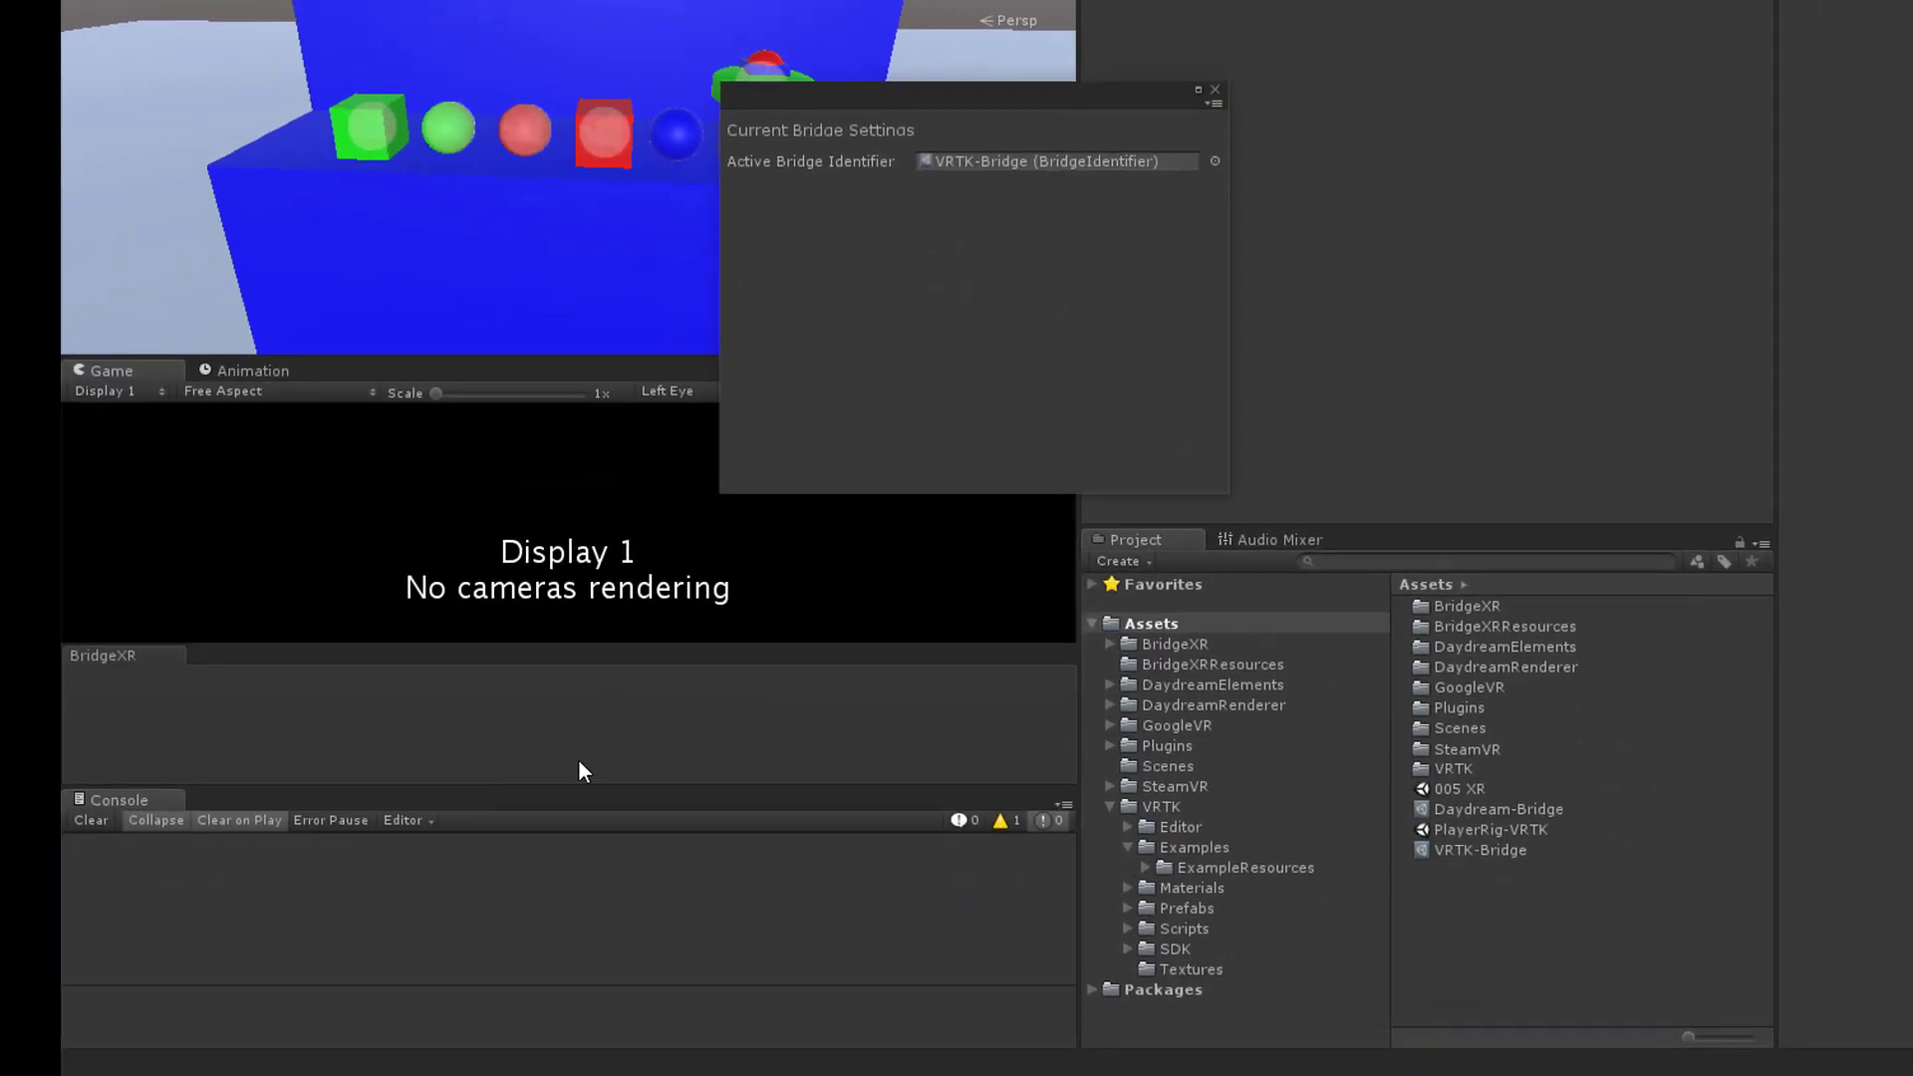
left_click_drag(558, 799, 542, 801)
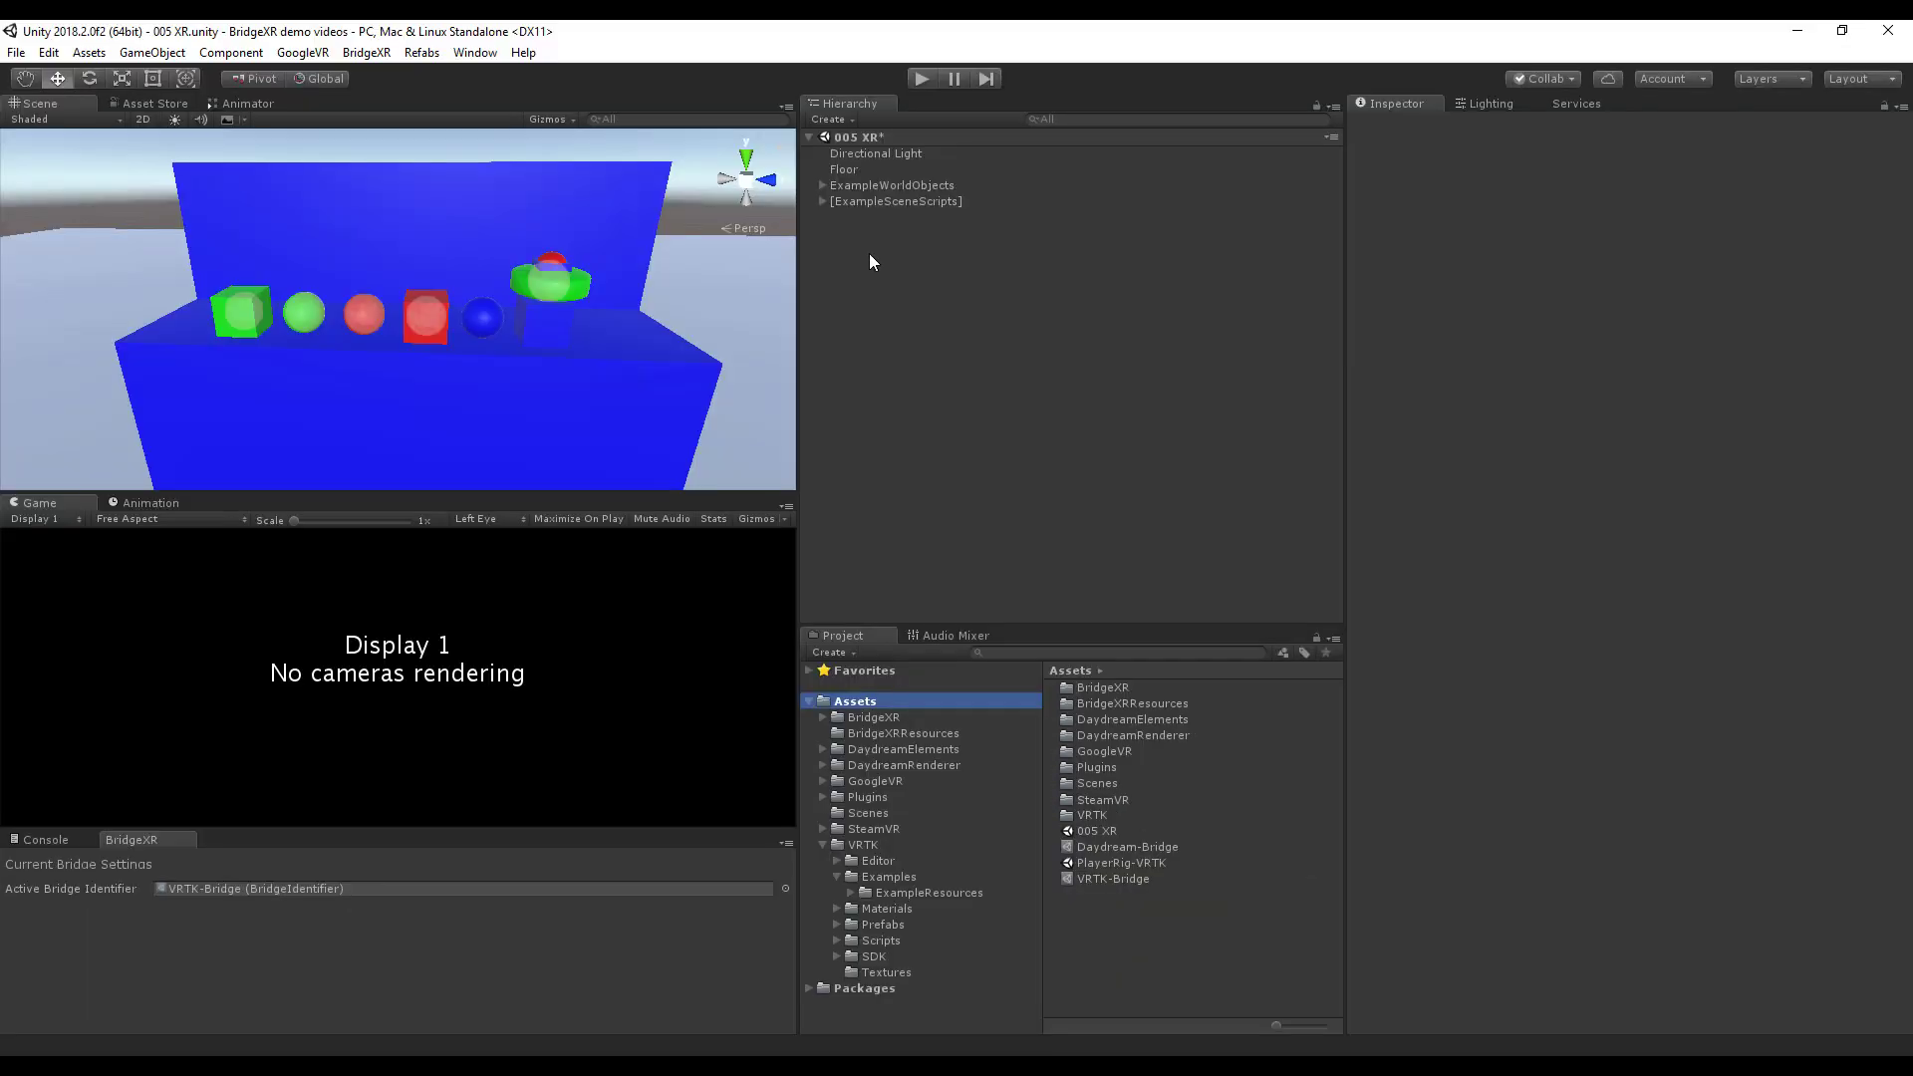
Create an empty GameObject named PlayerRigLoader with a Bxr Scene Bridge Loader component.
left_click(831, 121)
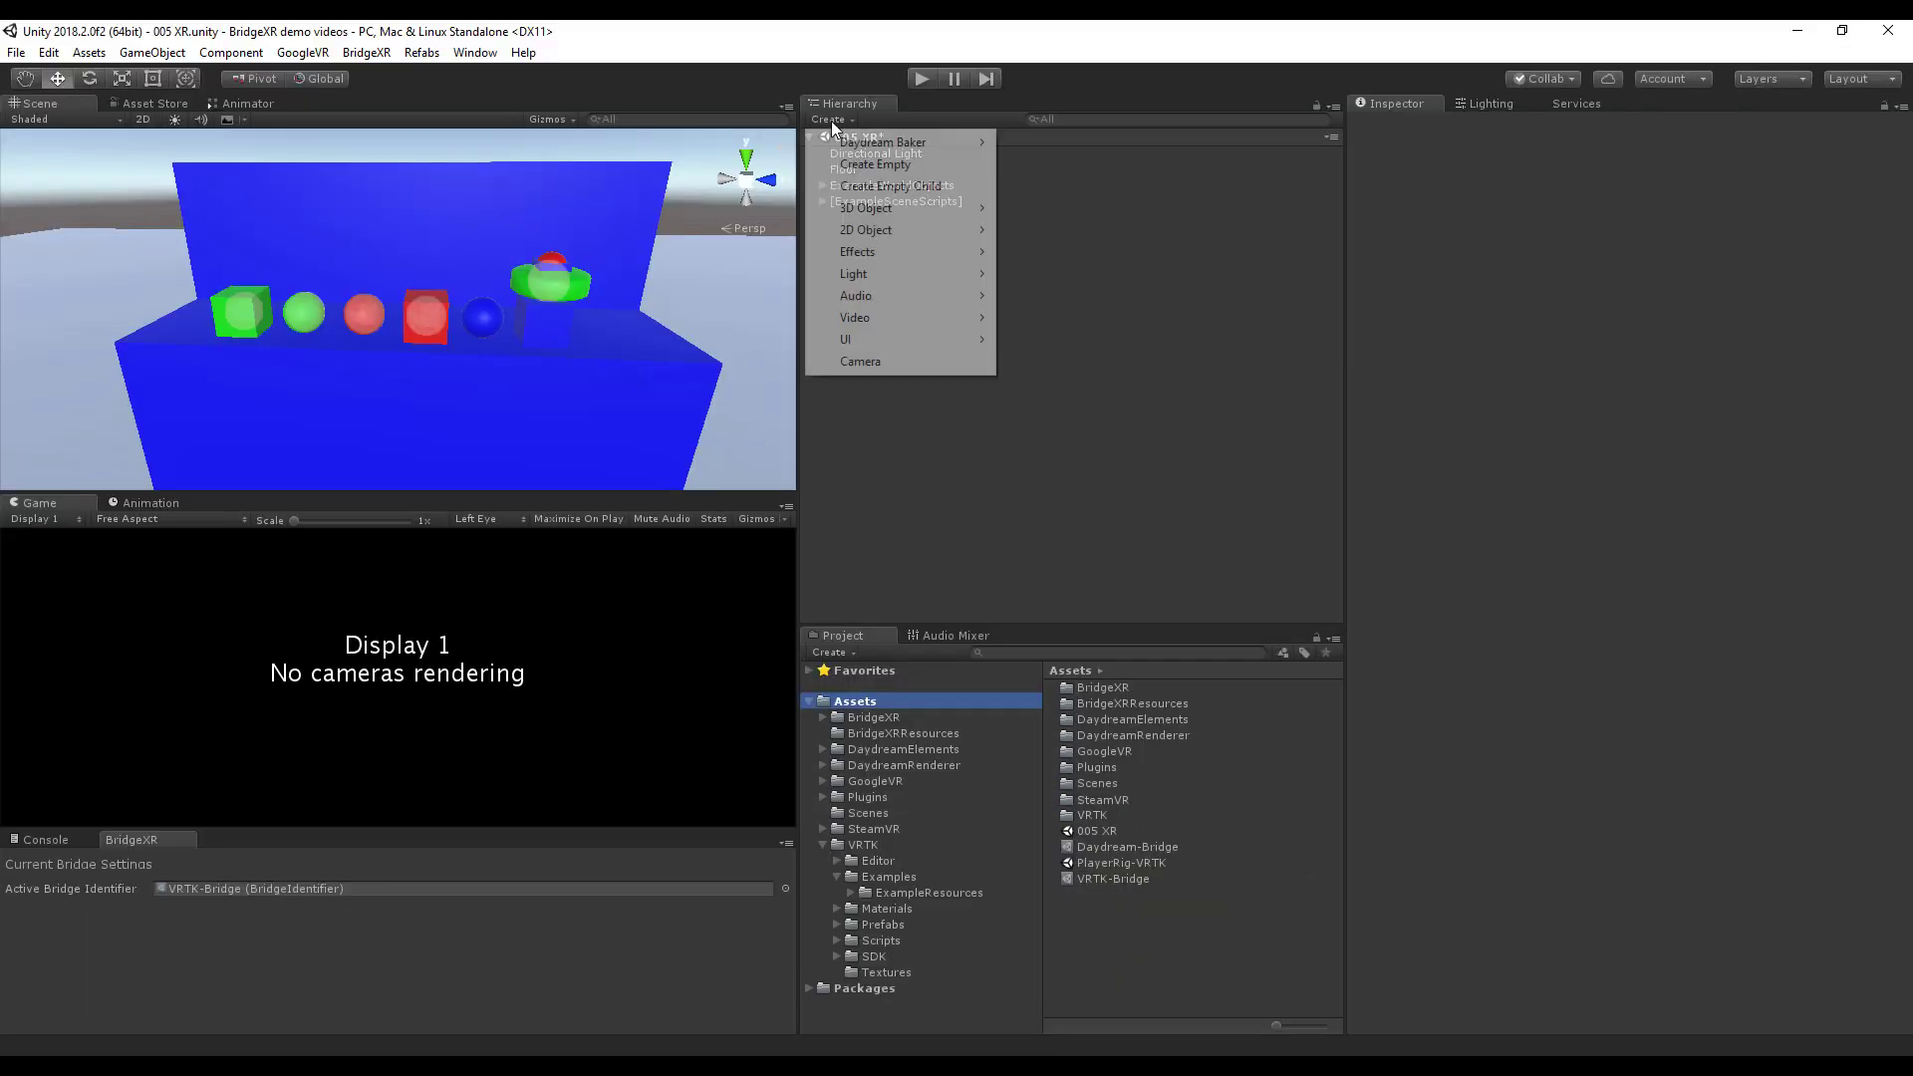
left_click(849, 165)
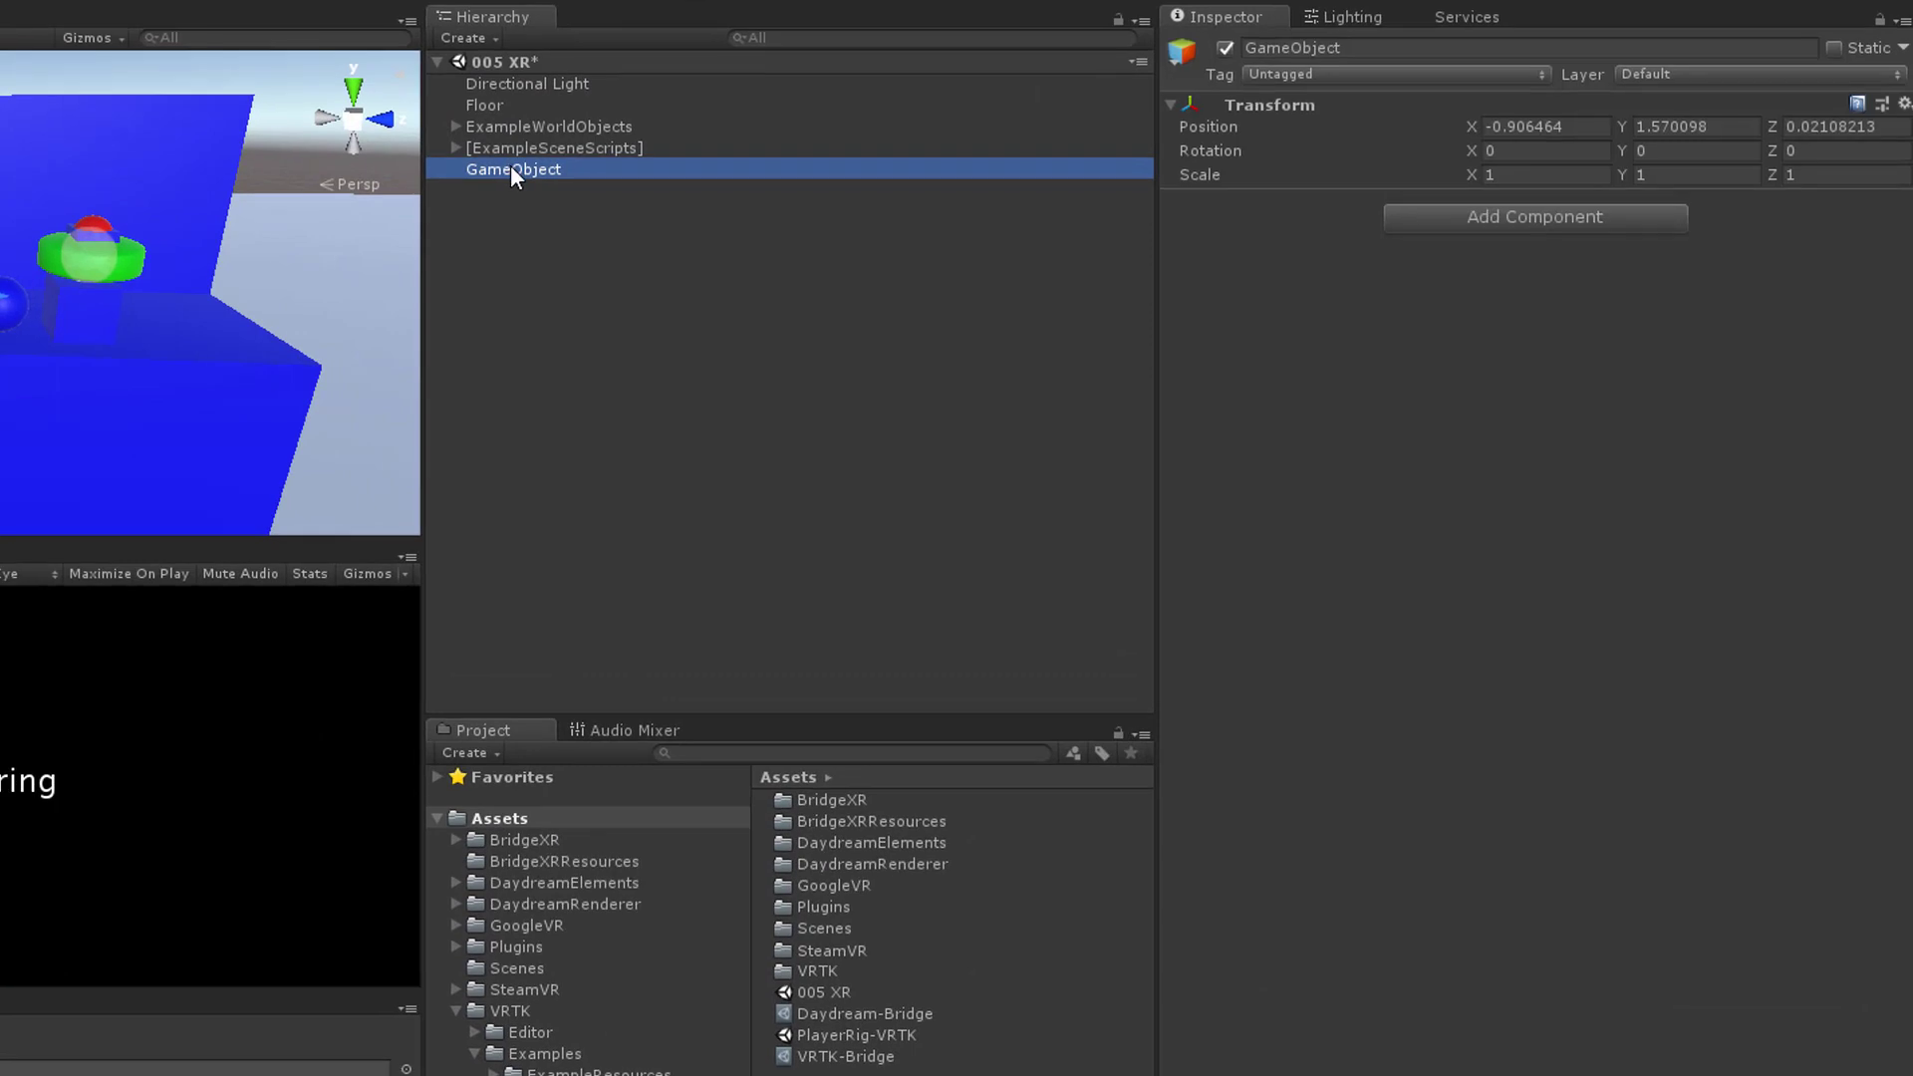
left_click(511, 167)
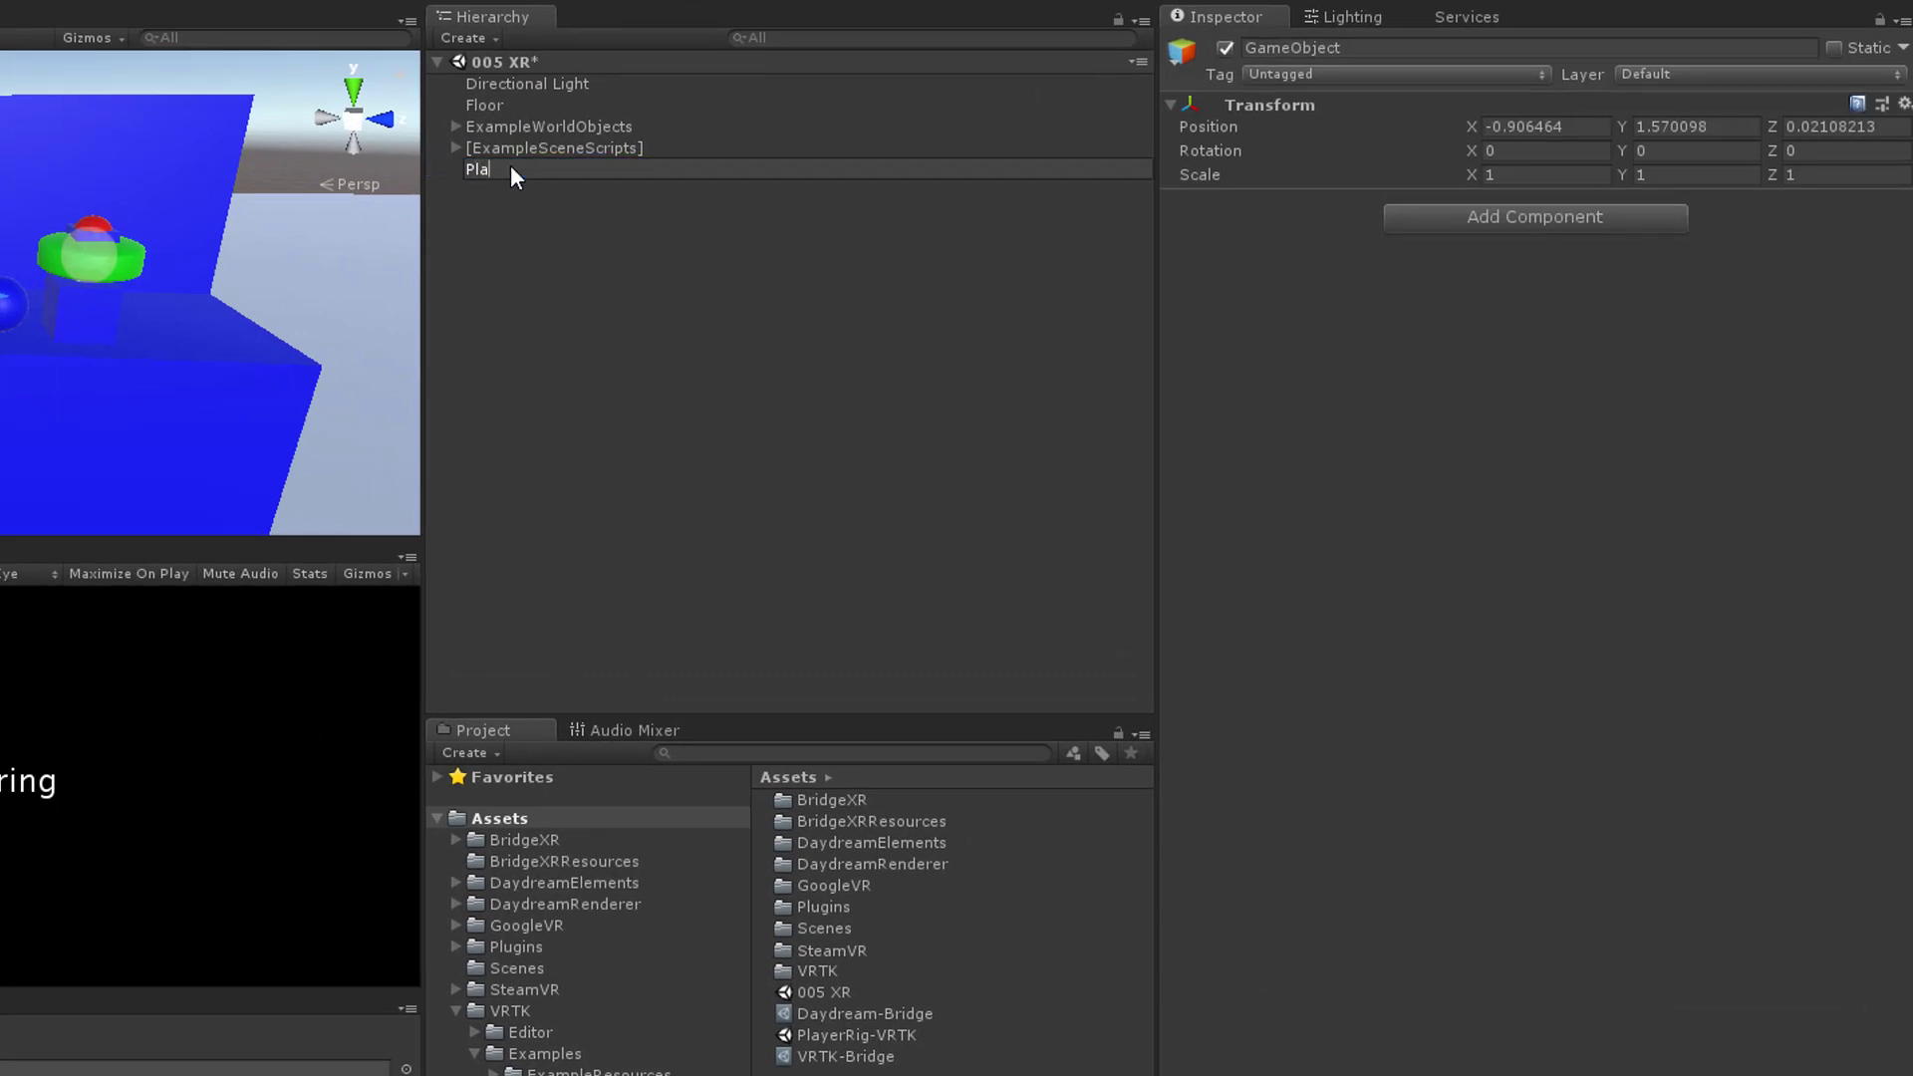
type("PlayerRigLoader")
key("Return")
left_click(1467, 214)
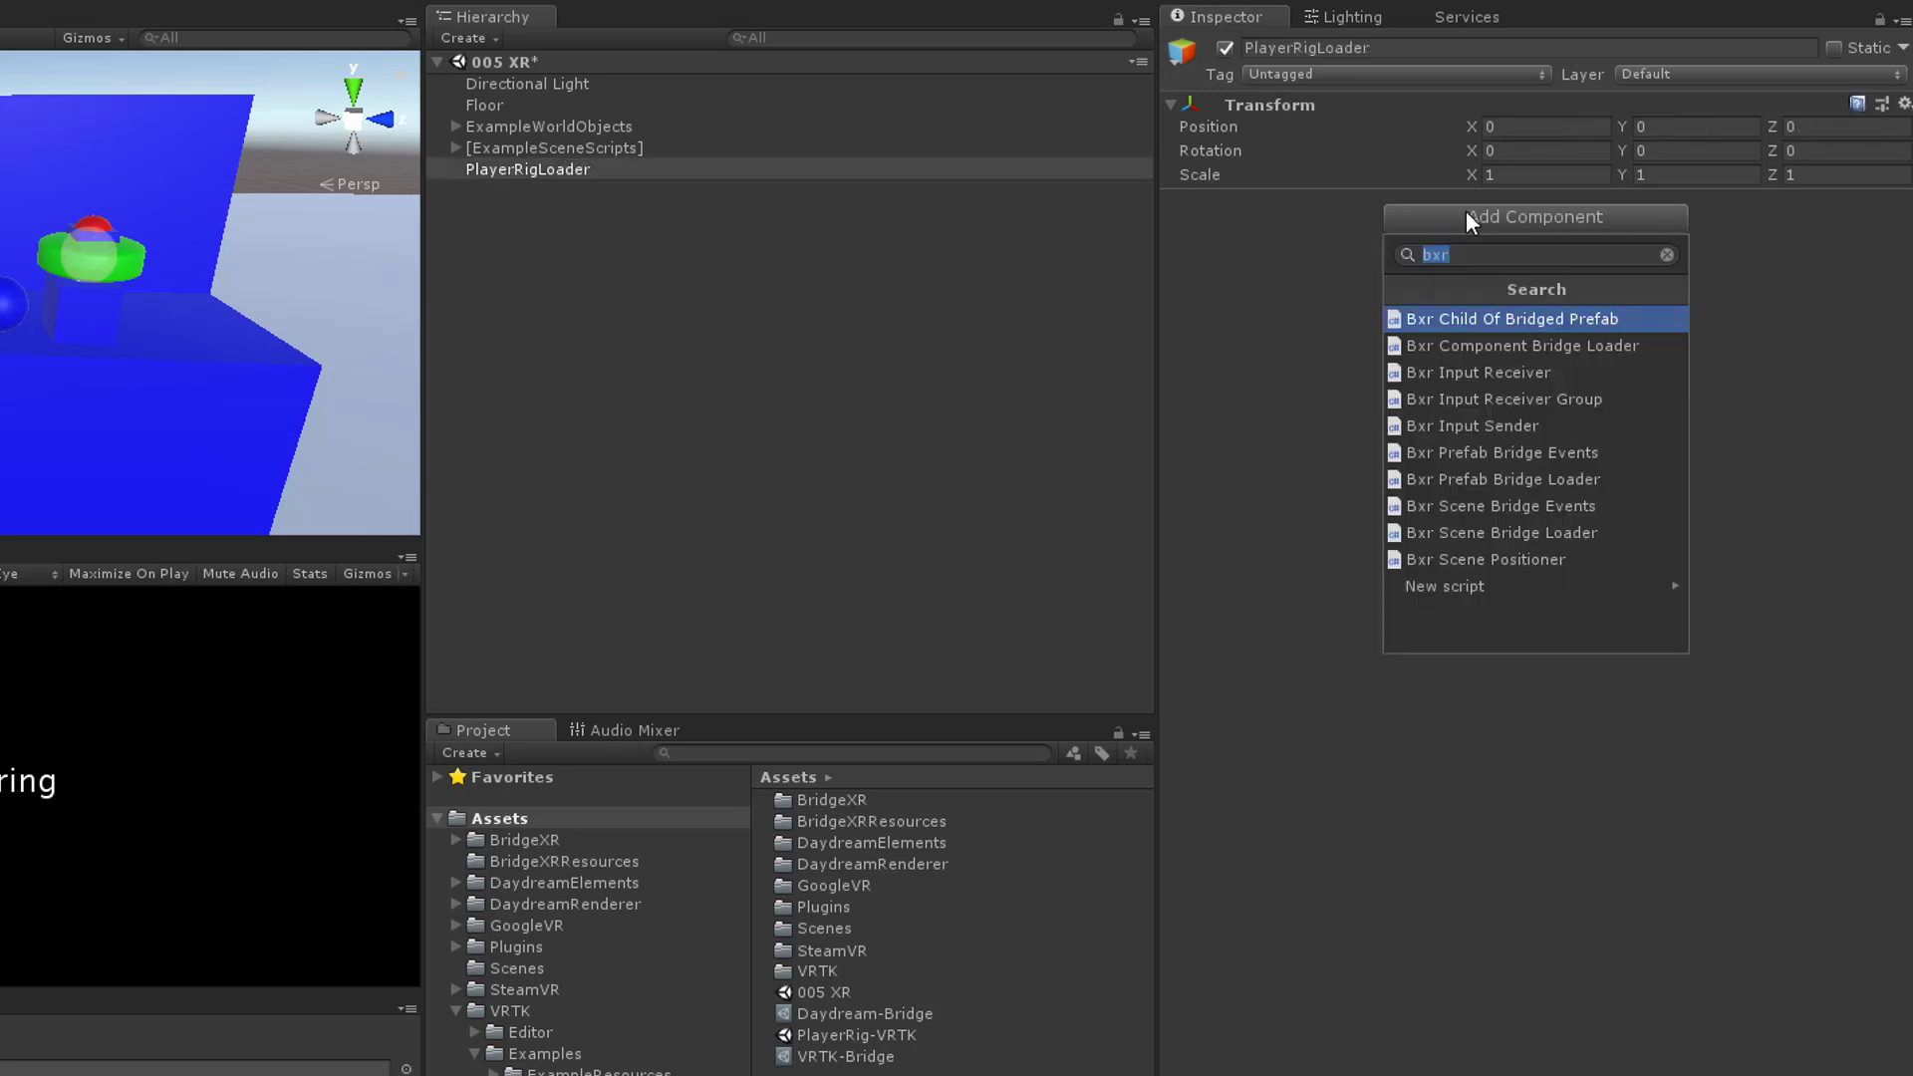
left_click(1474, 532)
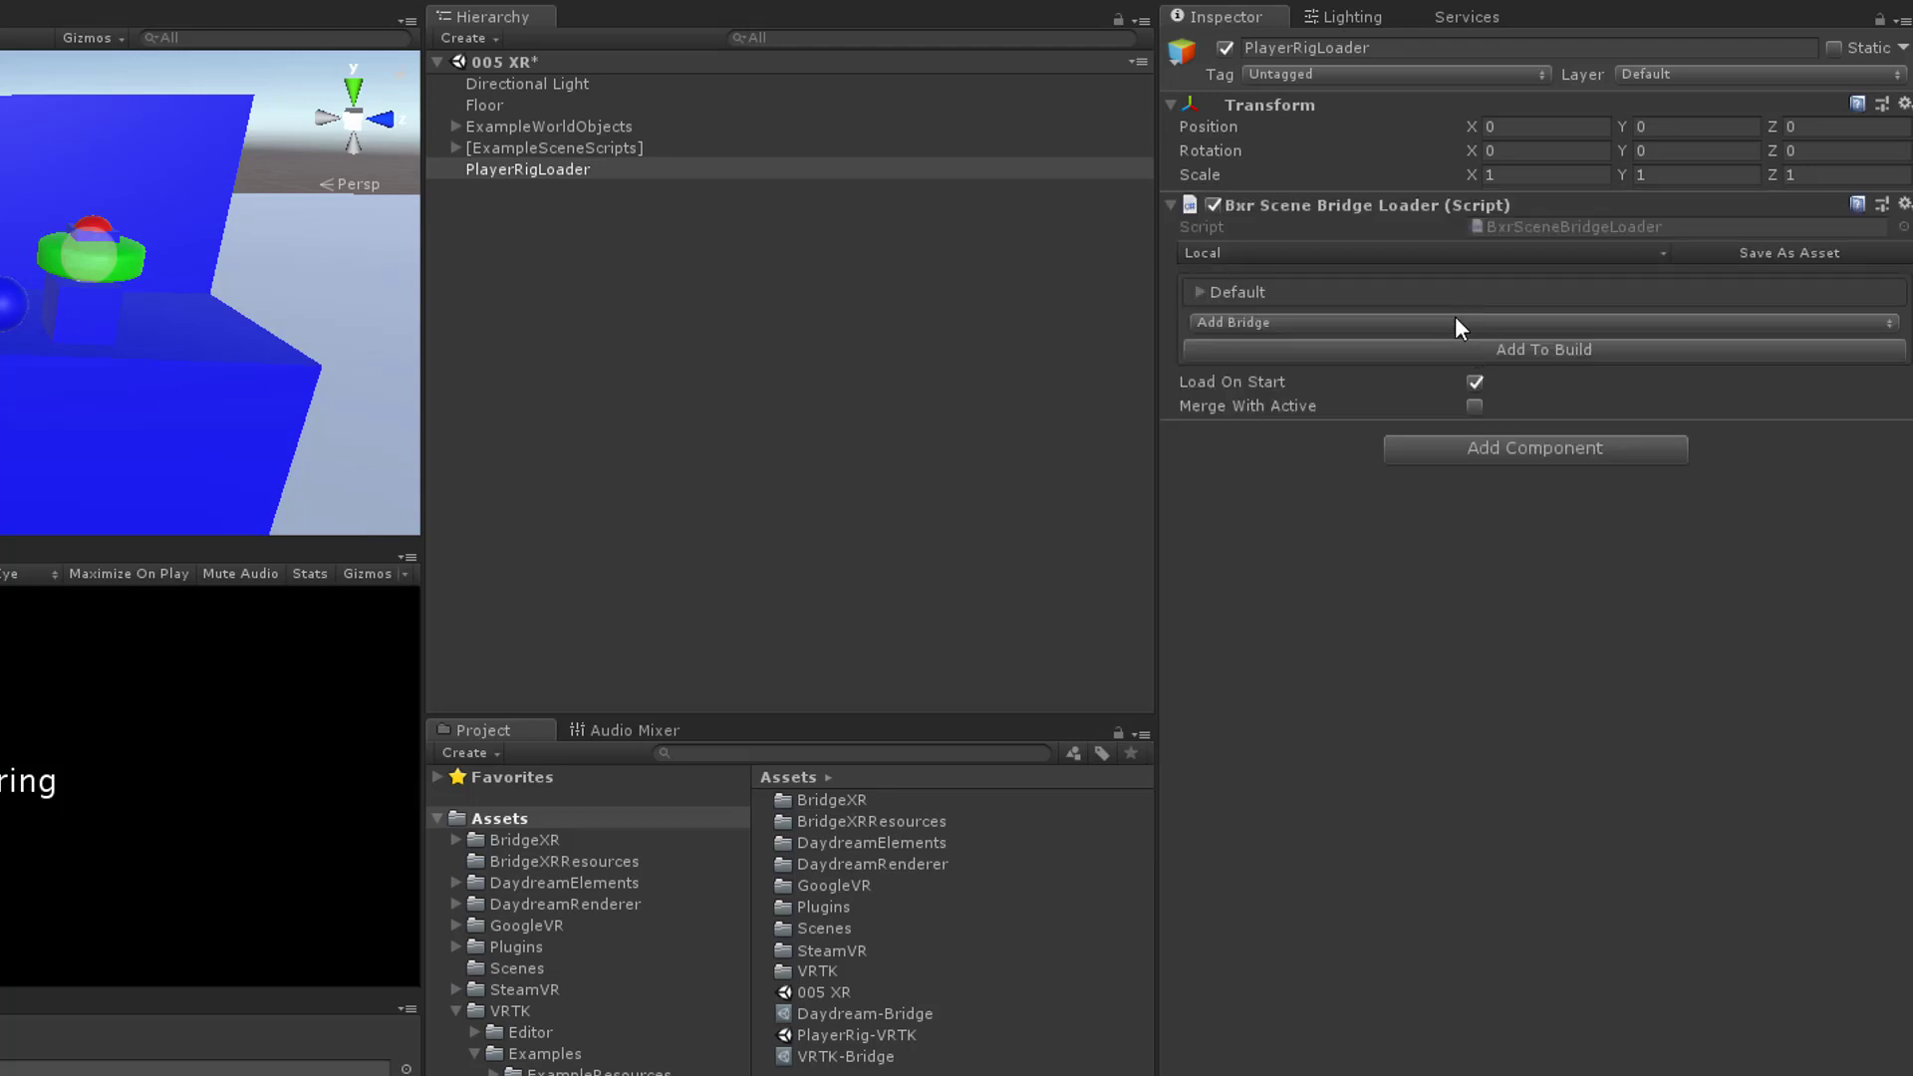
Add a VRTK-Bridge entry pointing to the PlayerRig-VRTK scene and add that scene to the build.
left_click(1456, 321)
left_click(1329, 412)
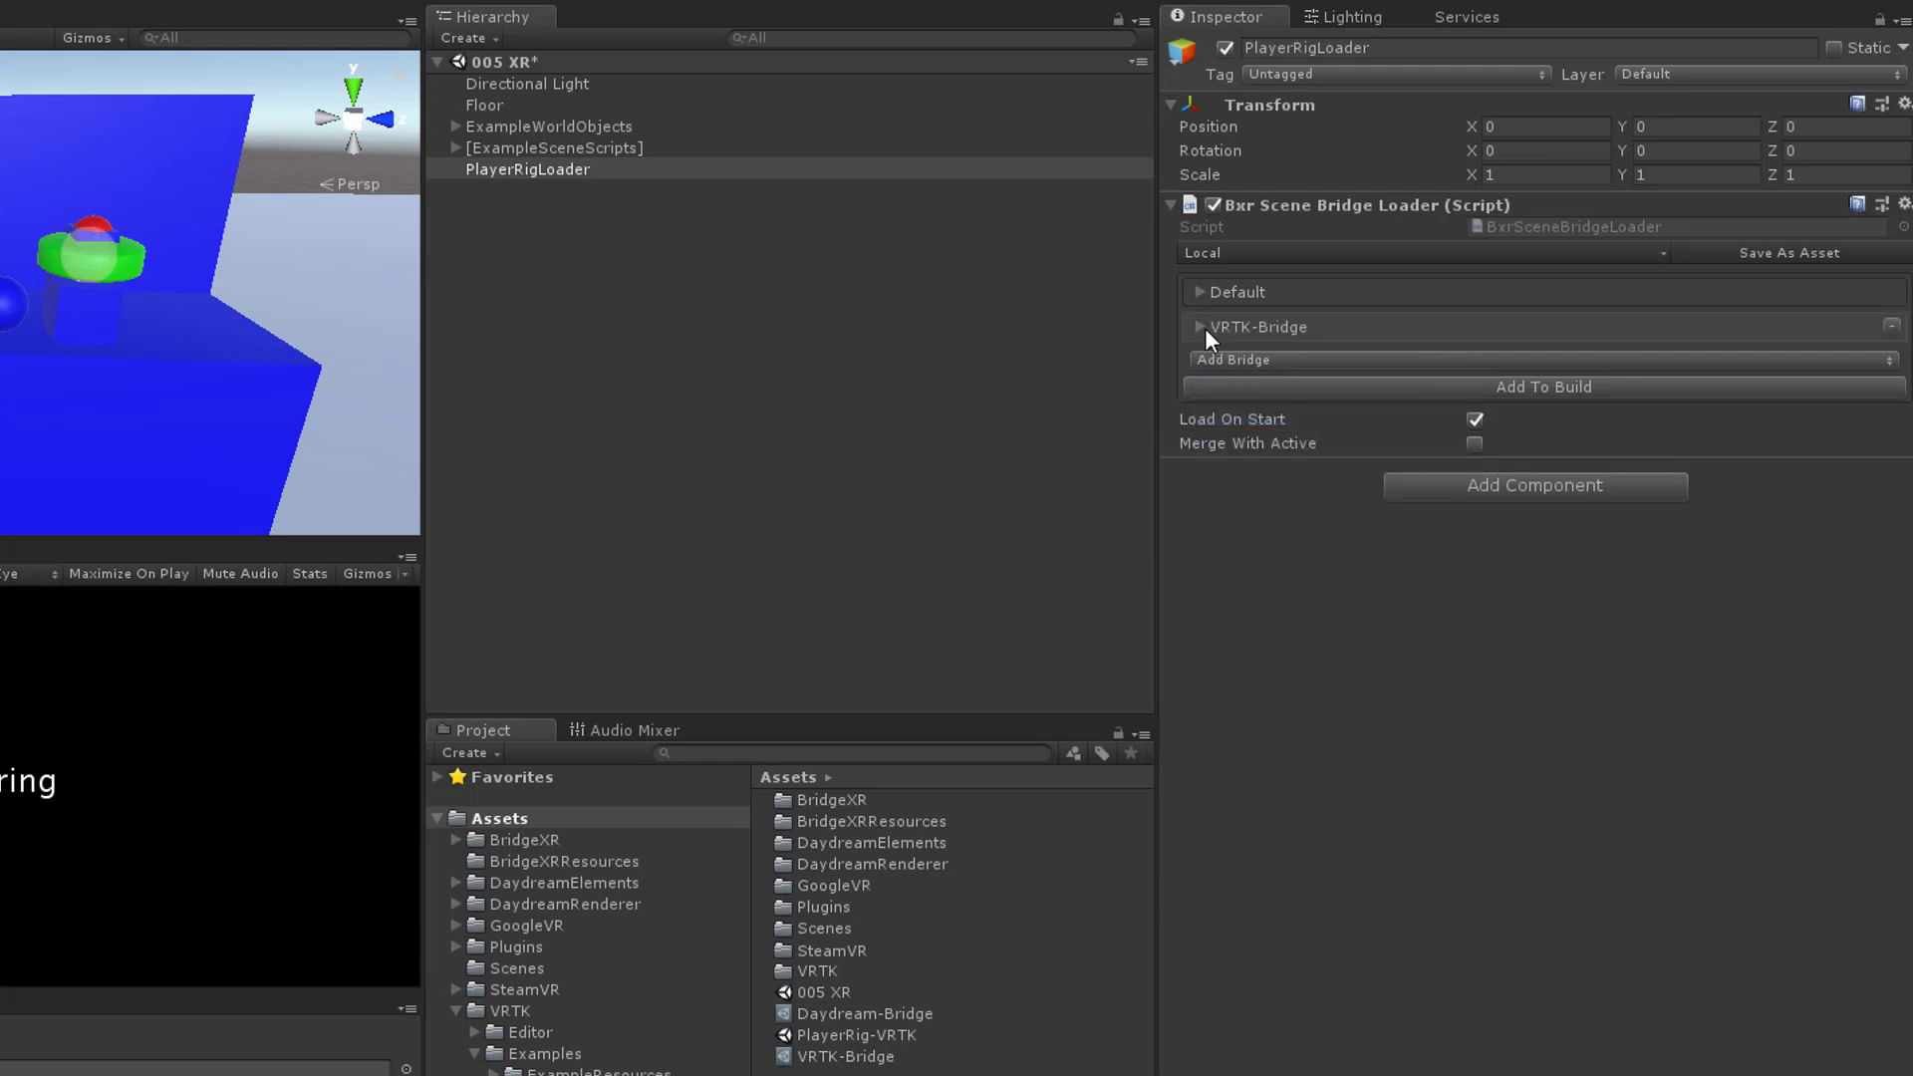
left_click(1201, 326)
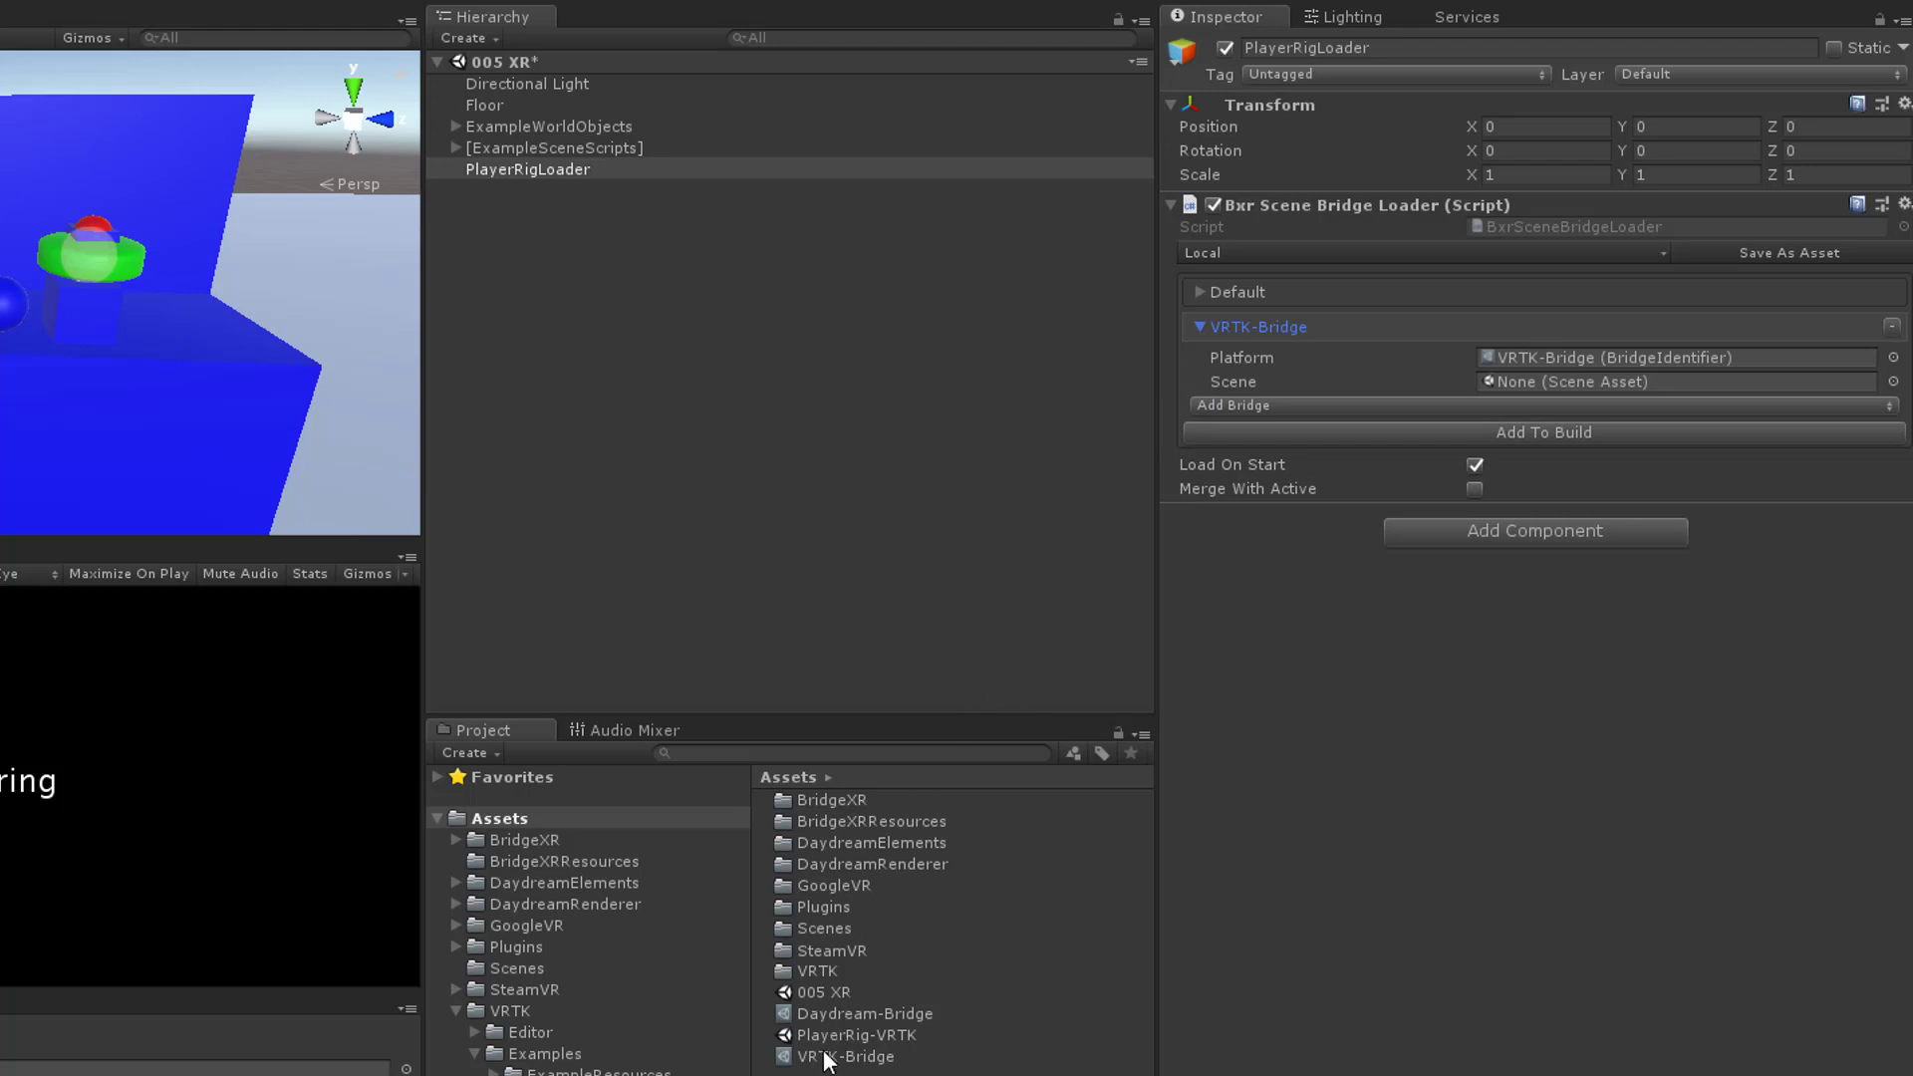
left_click_drag(822, 1042, 1568, 389)
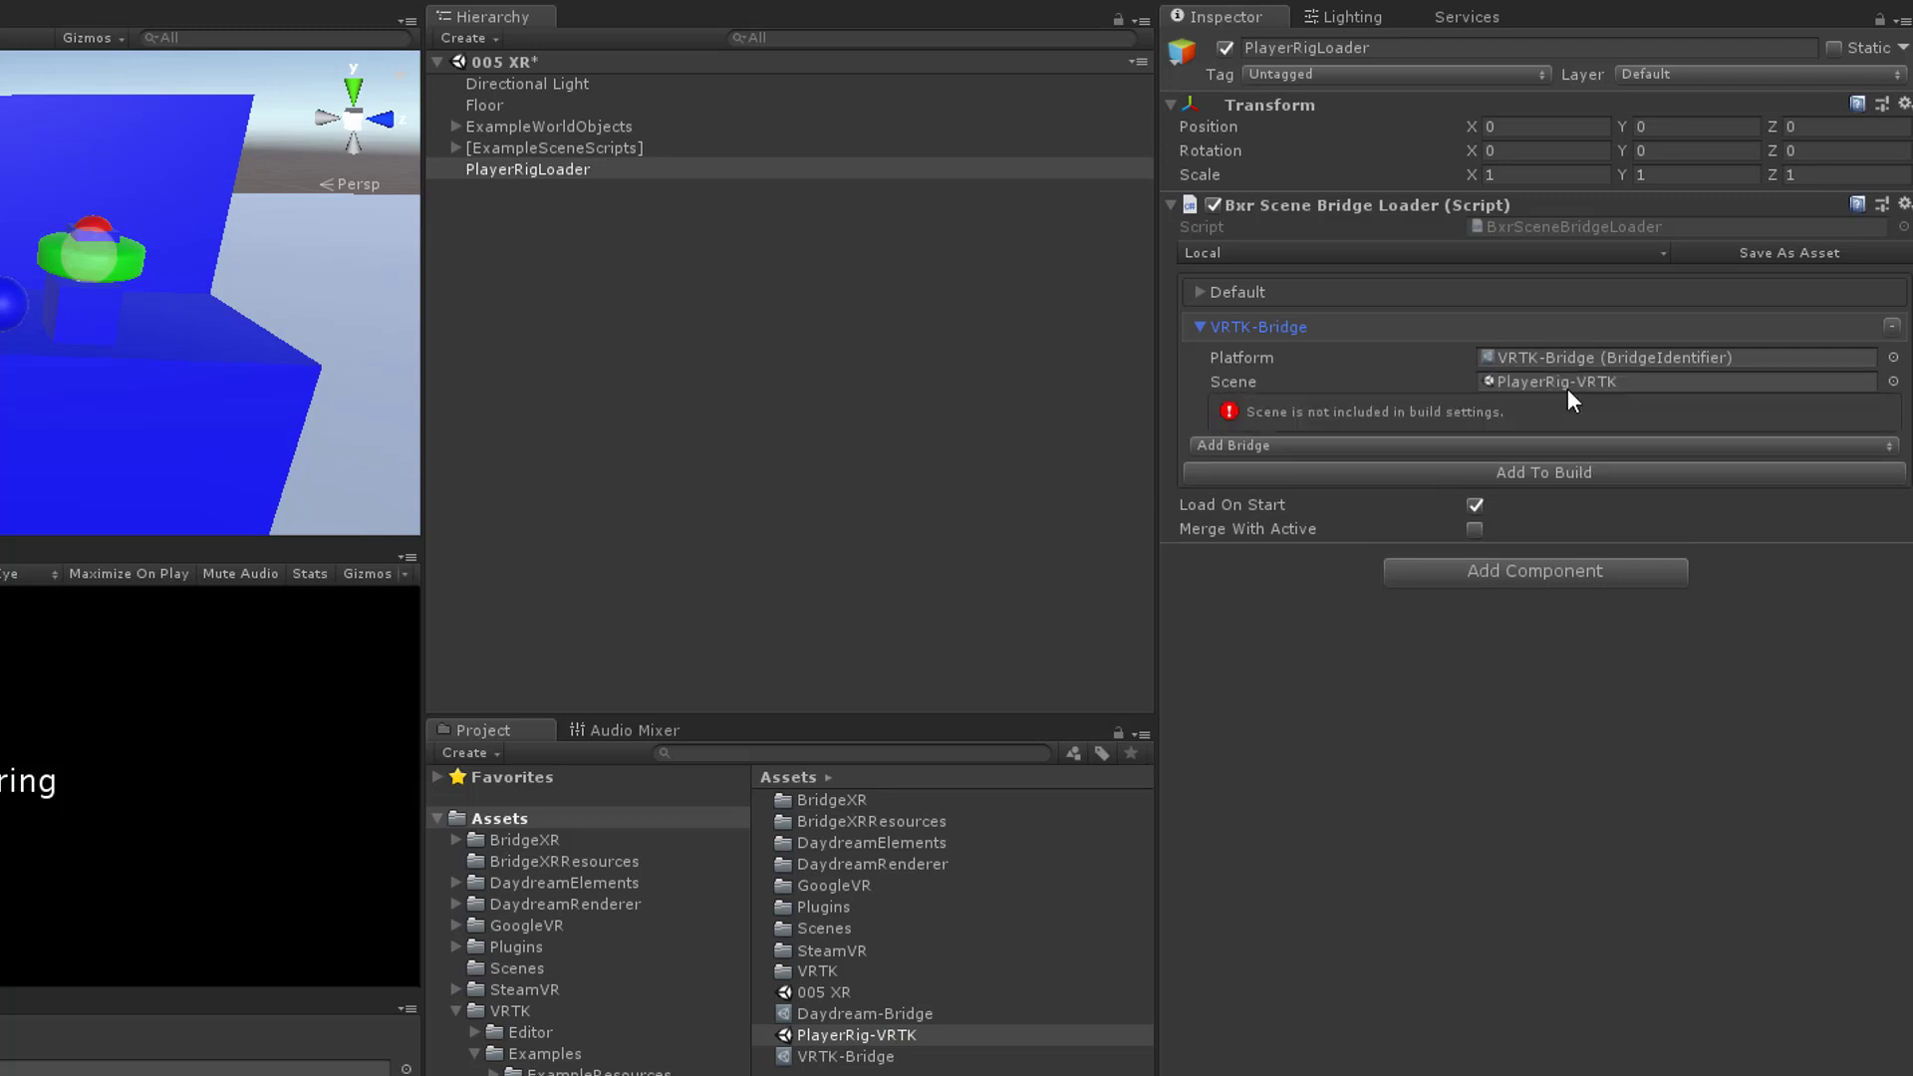
left_click(1548, 473)
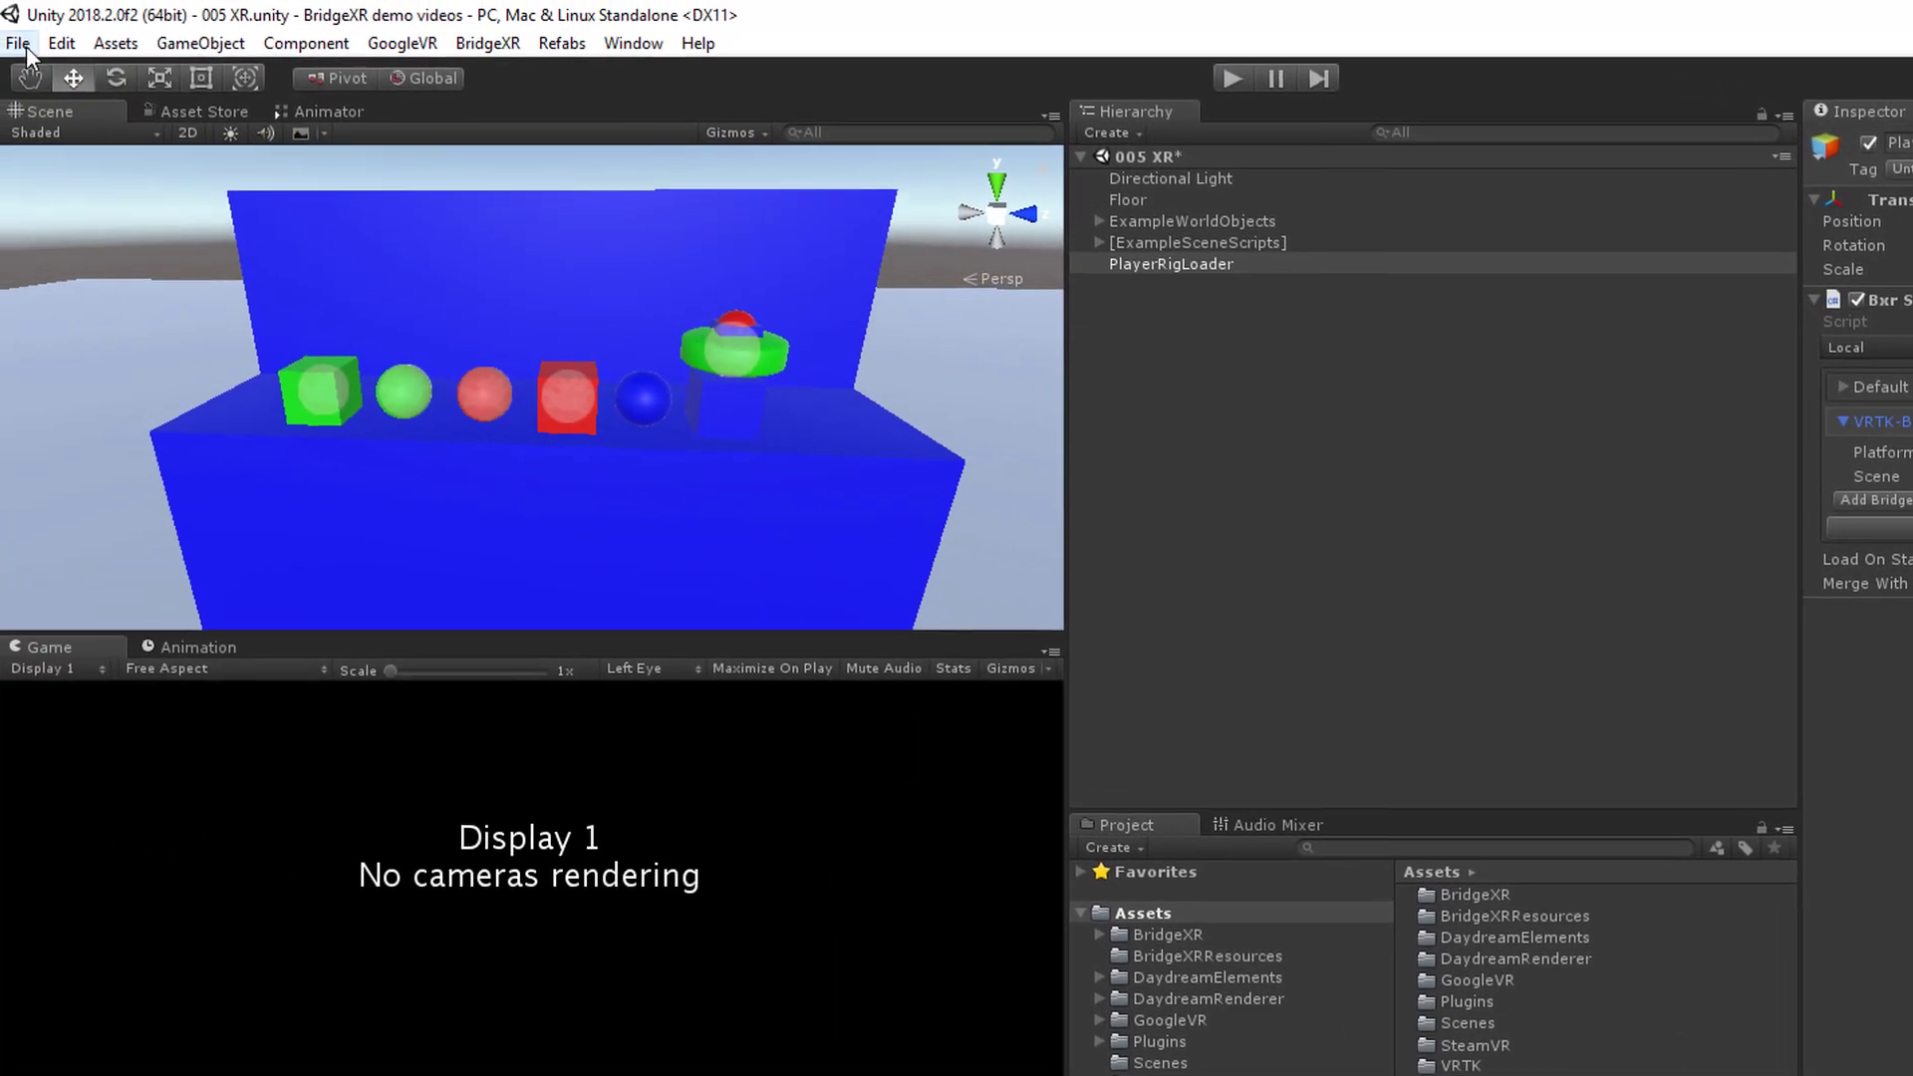
Check in Build Settings that 005 XR and PlayerRig-VRTK are included.
left_click(18, 40)
left_click(104, 305)
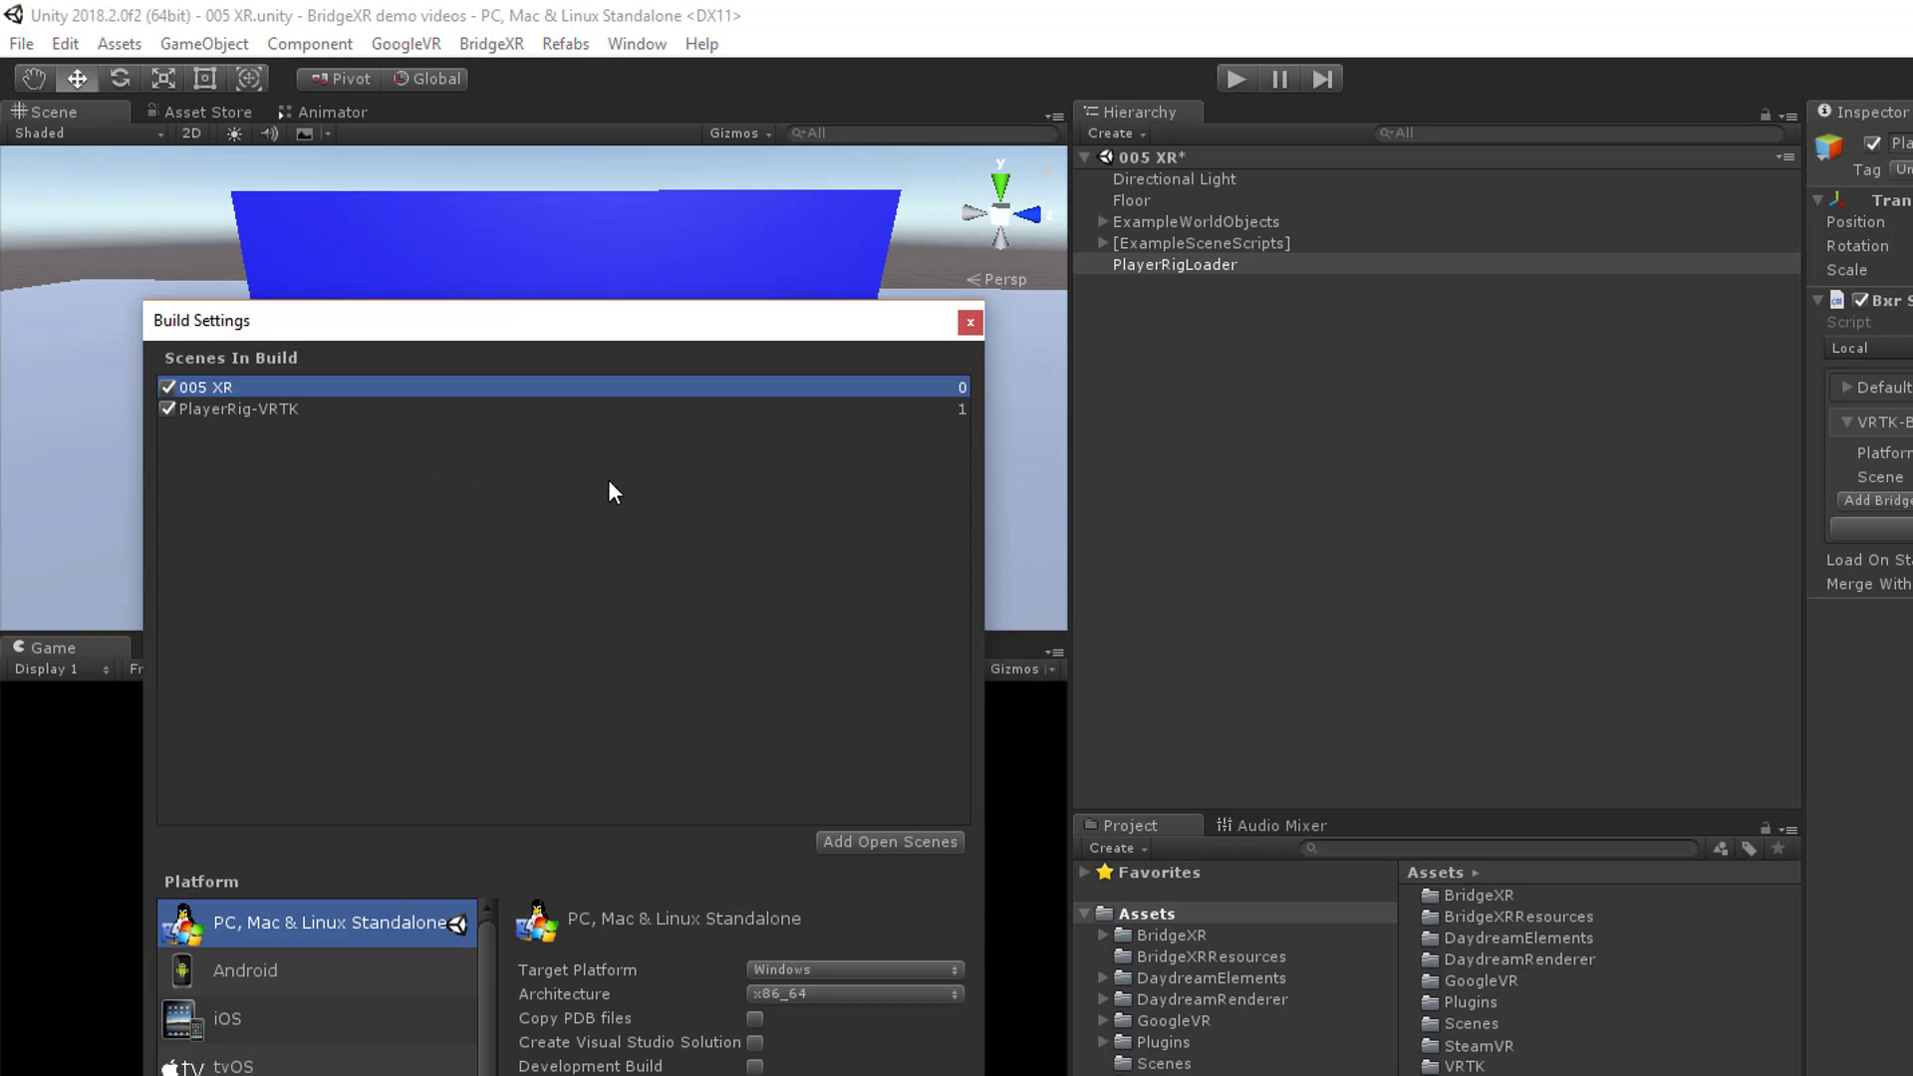
left_click(969, 323)
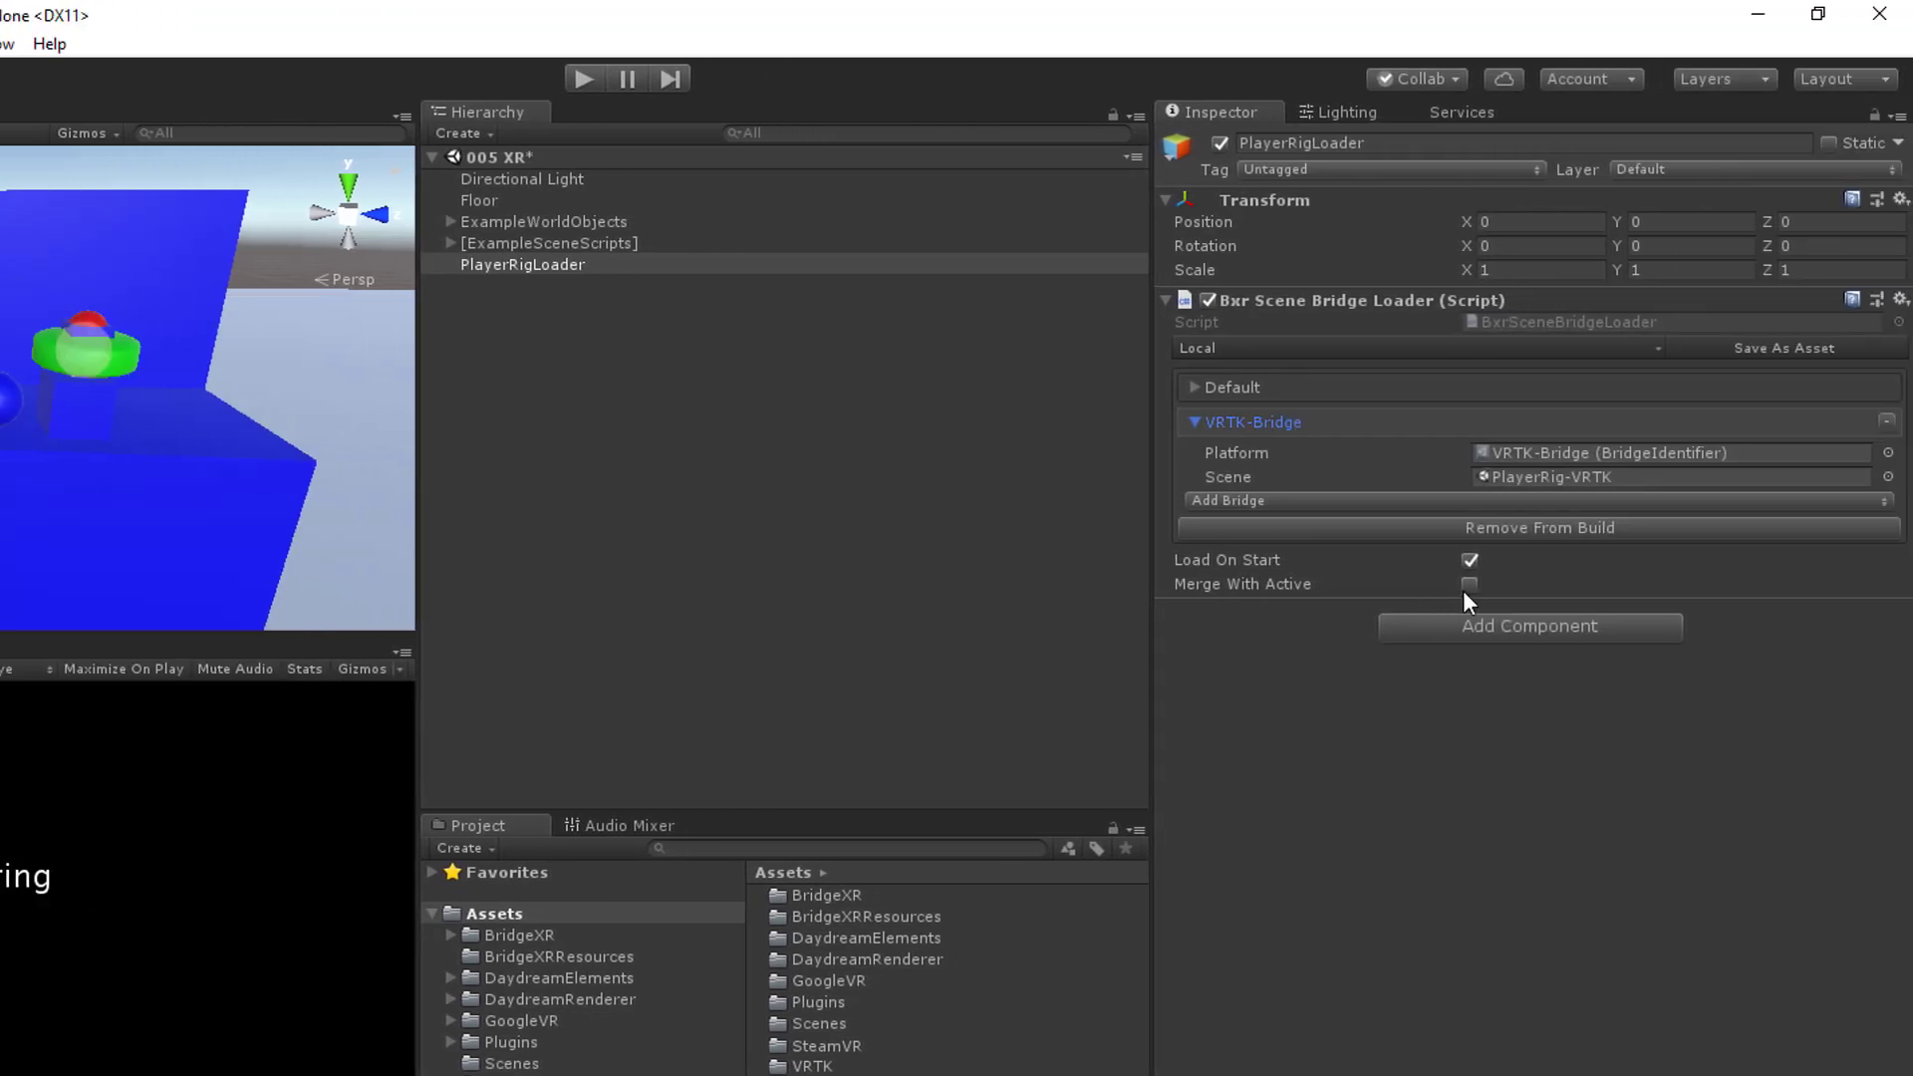
Enable Merge With Active on PlayerRigLoader and run a quick Play test.
left_click(1469, 585)
left_click(582, 80)
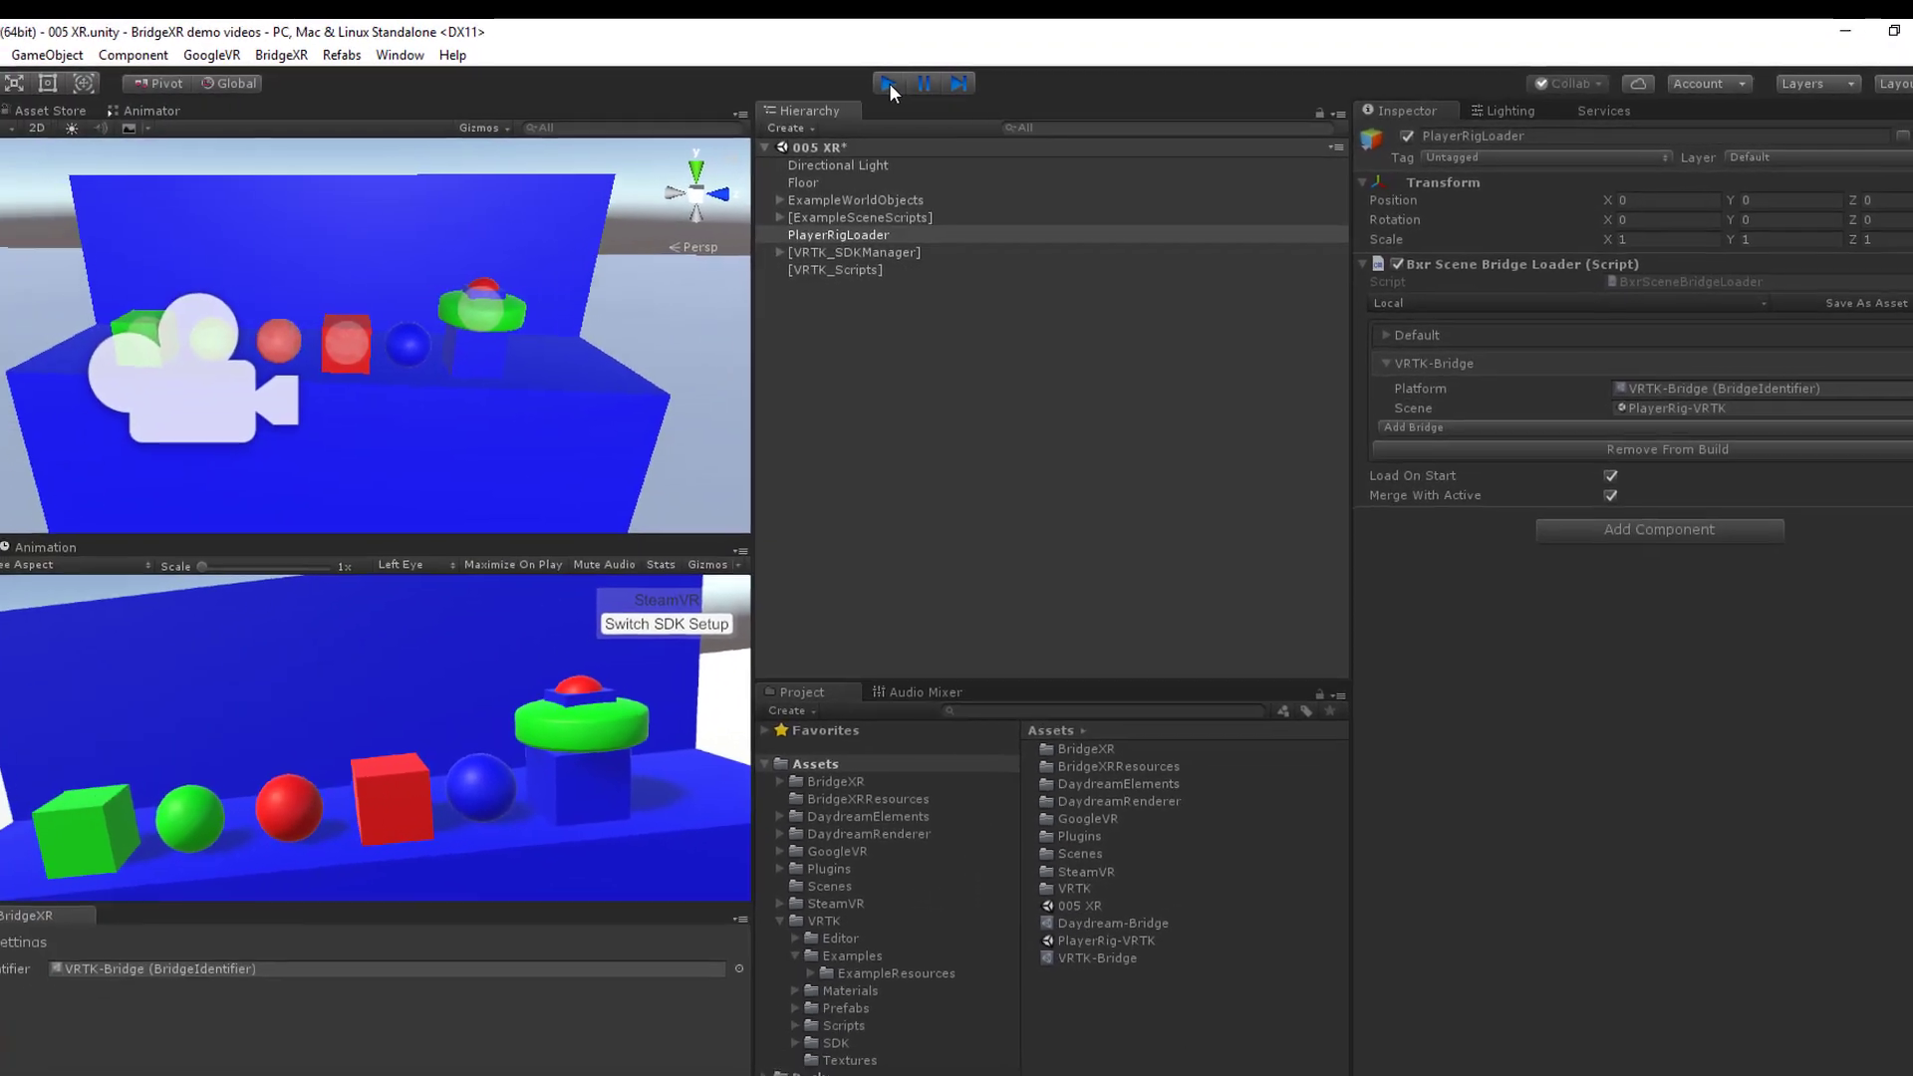
left_click(654, 80)
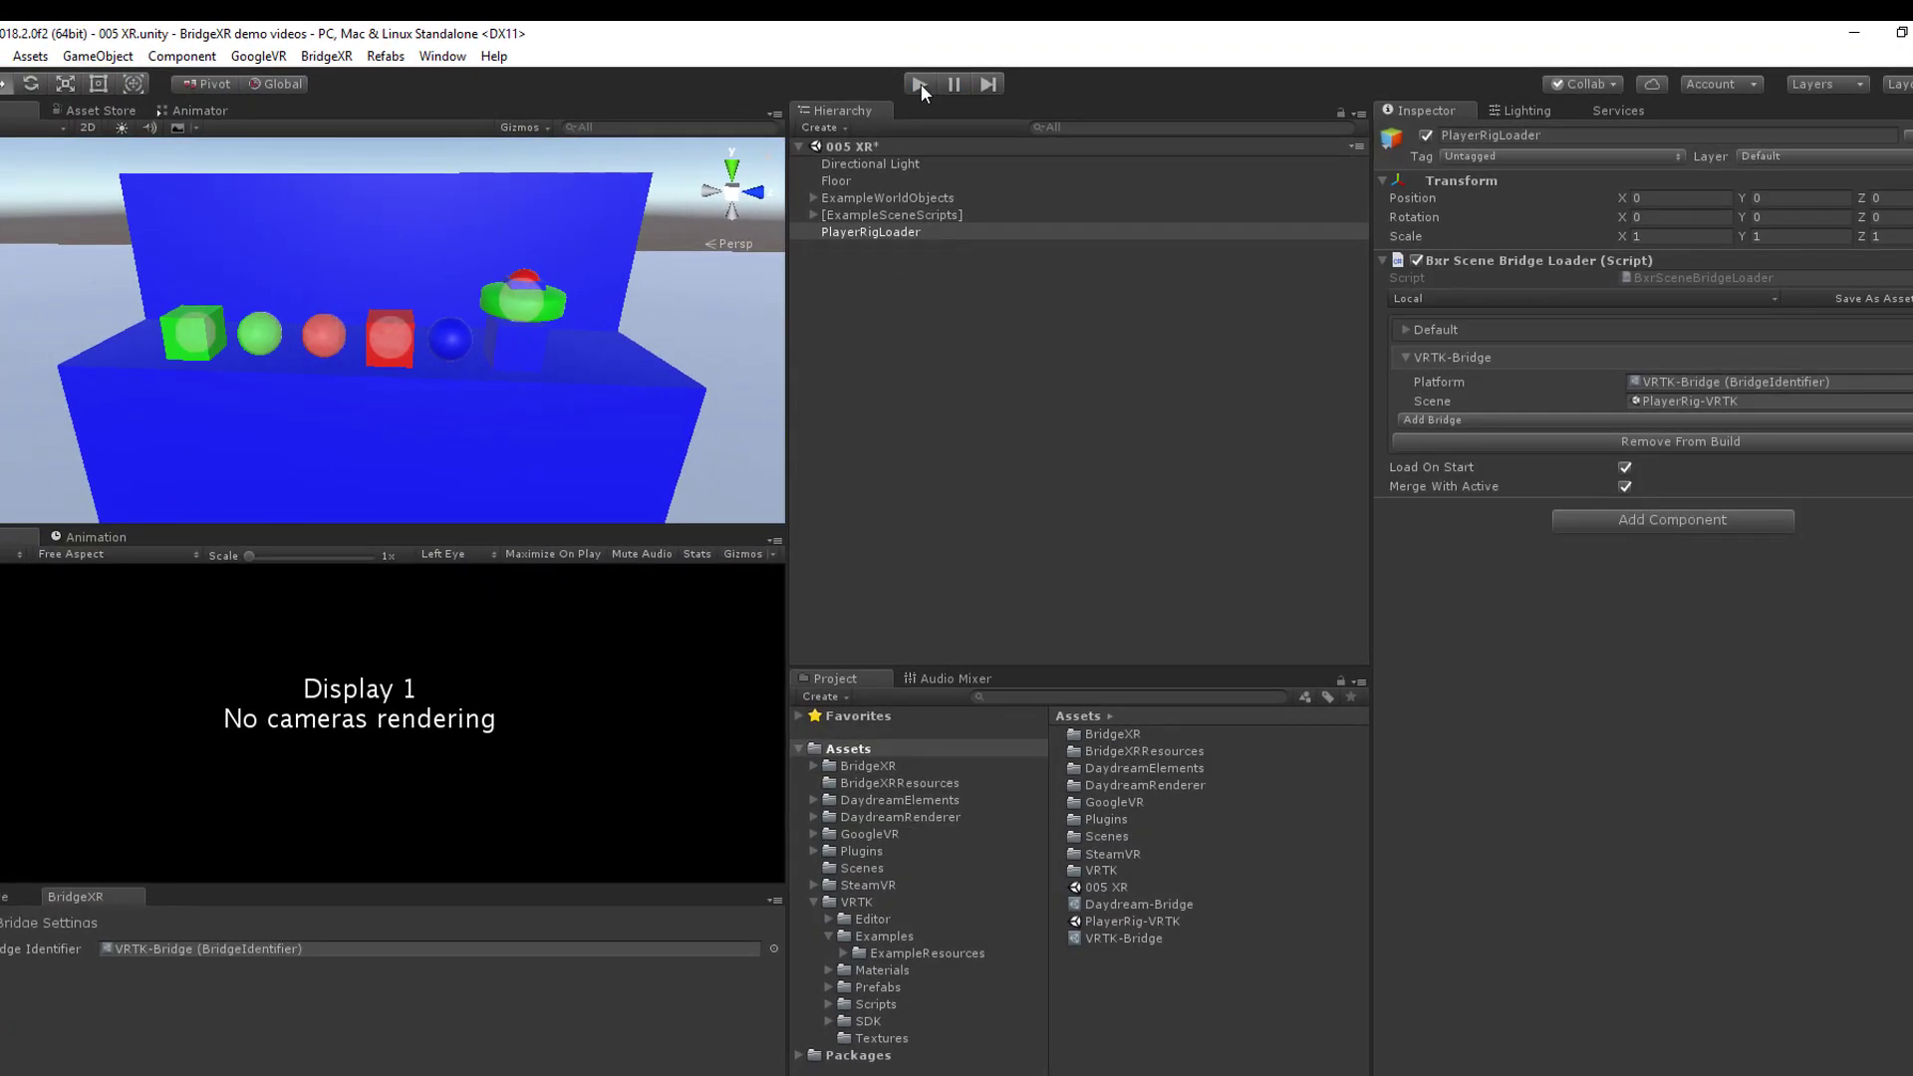
Open the ObjectManipulation scene from DaydreamElements > Elements > ObjectManipulationDemo > Demo, replacing 005 XR.
left_click(1257, 370)
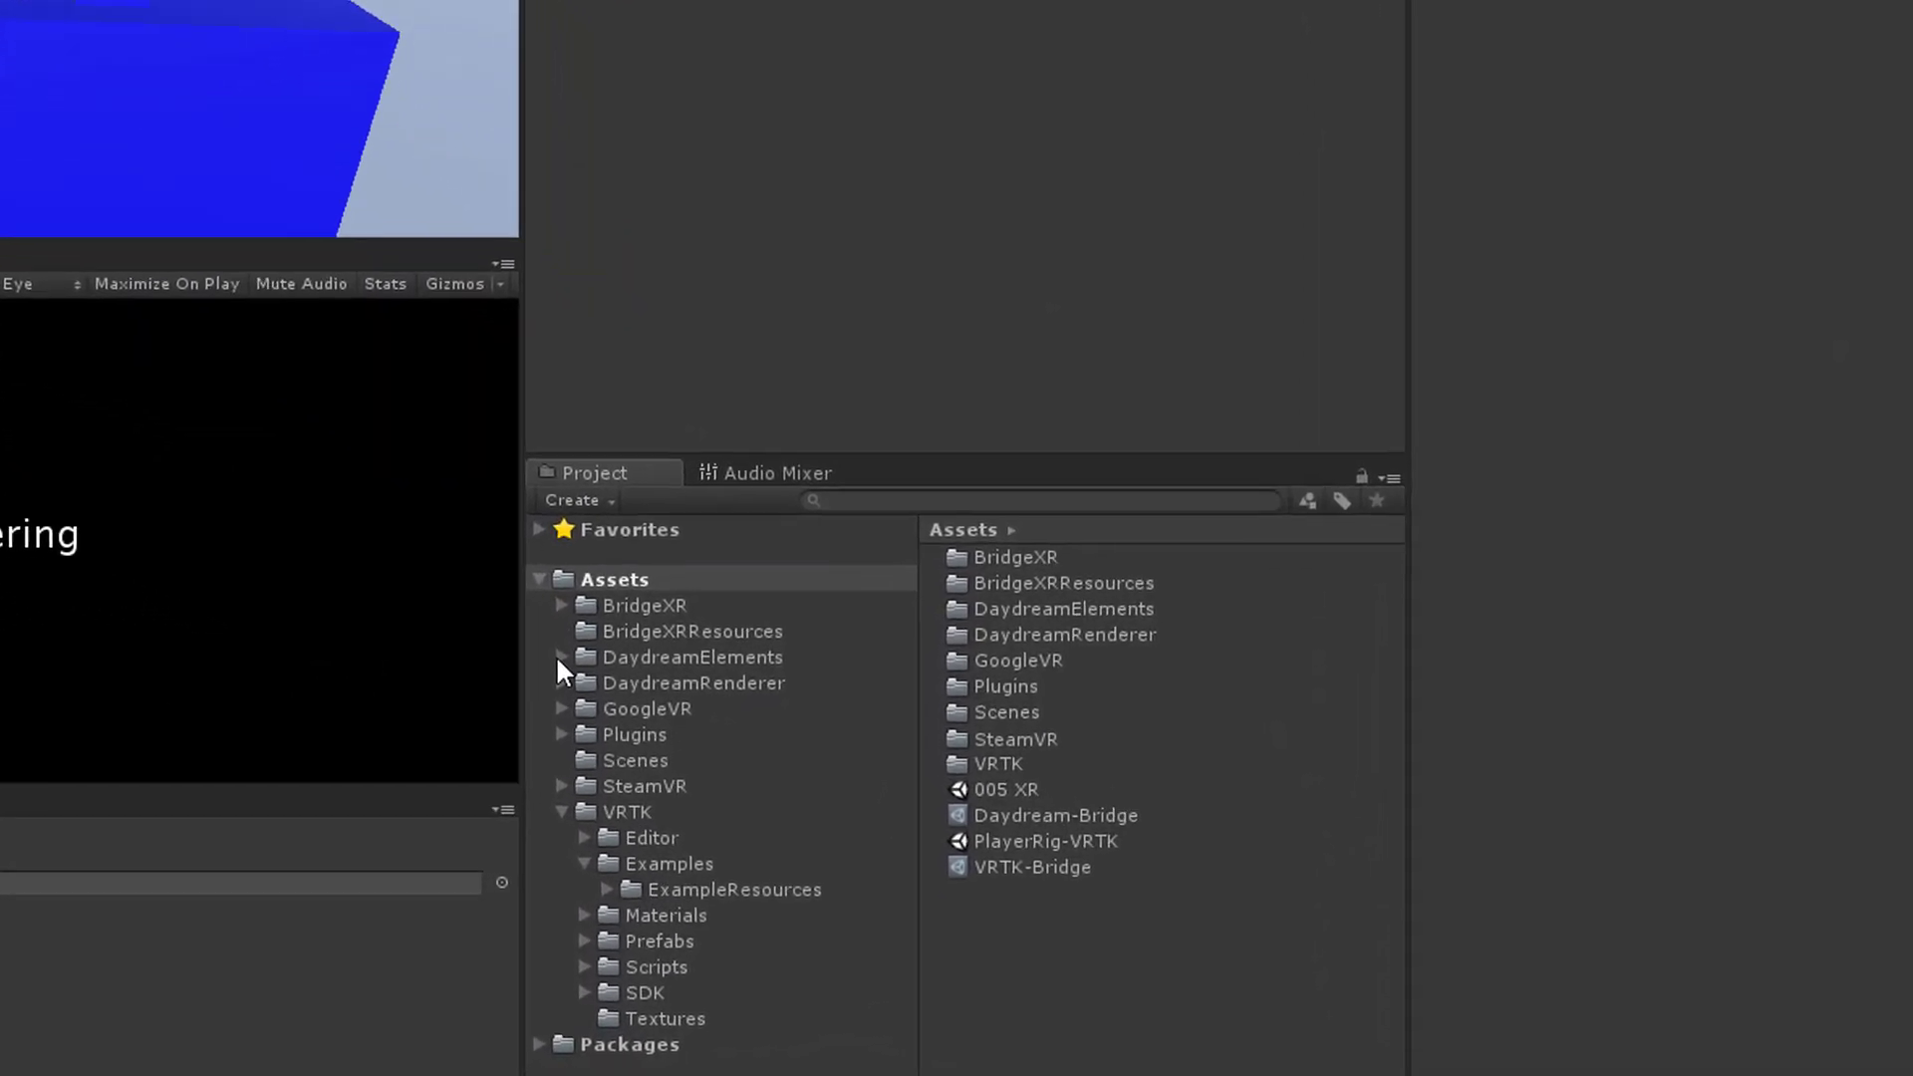
left_click(524, 638)
left_click(524, 638)
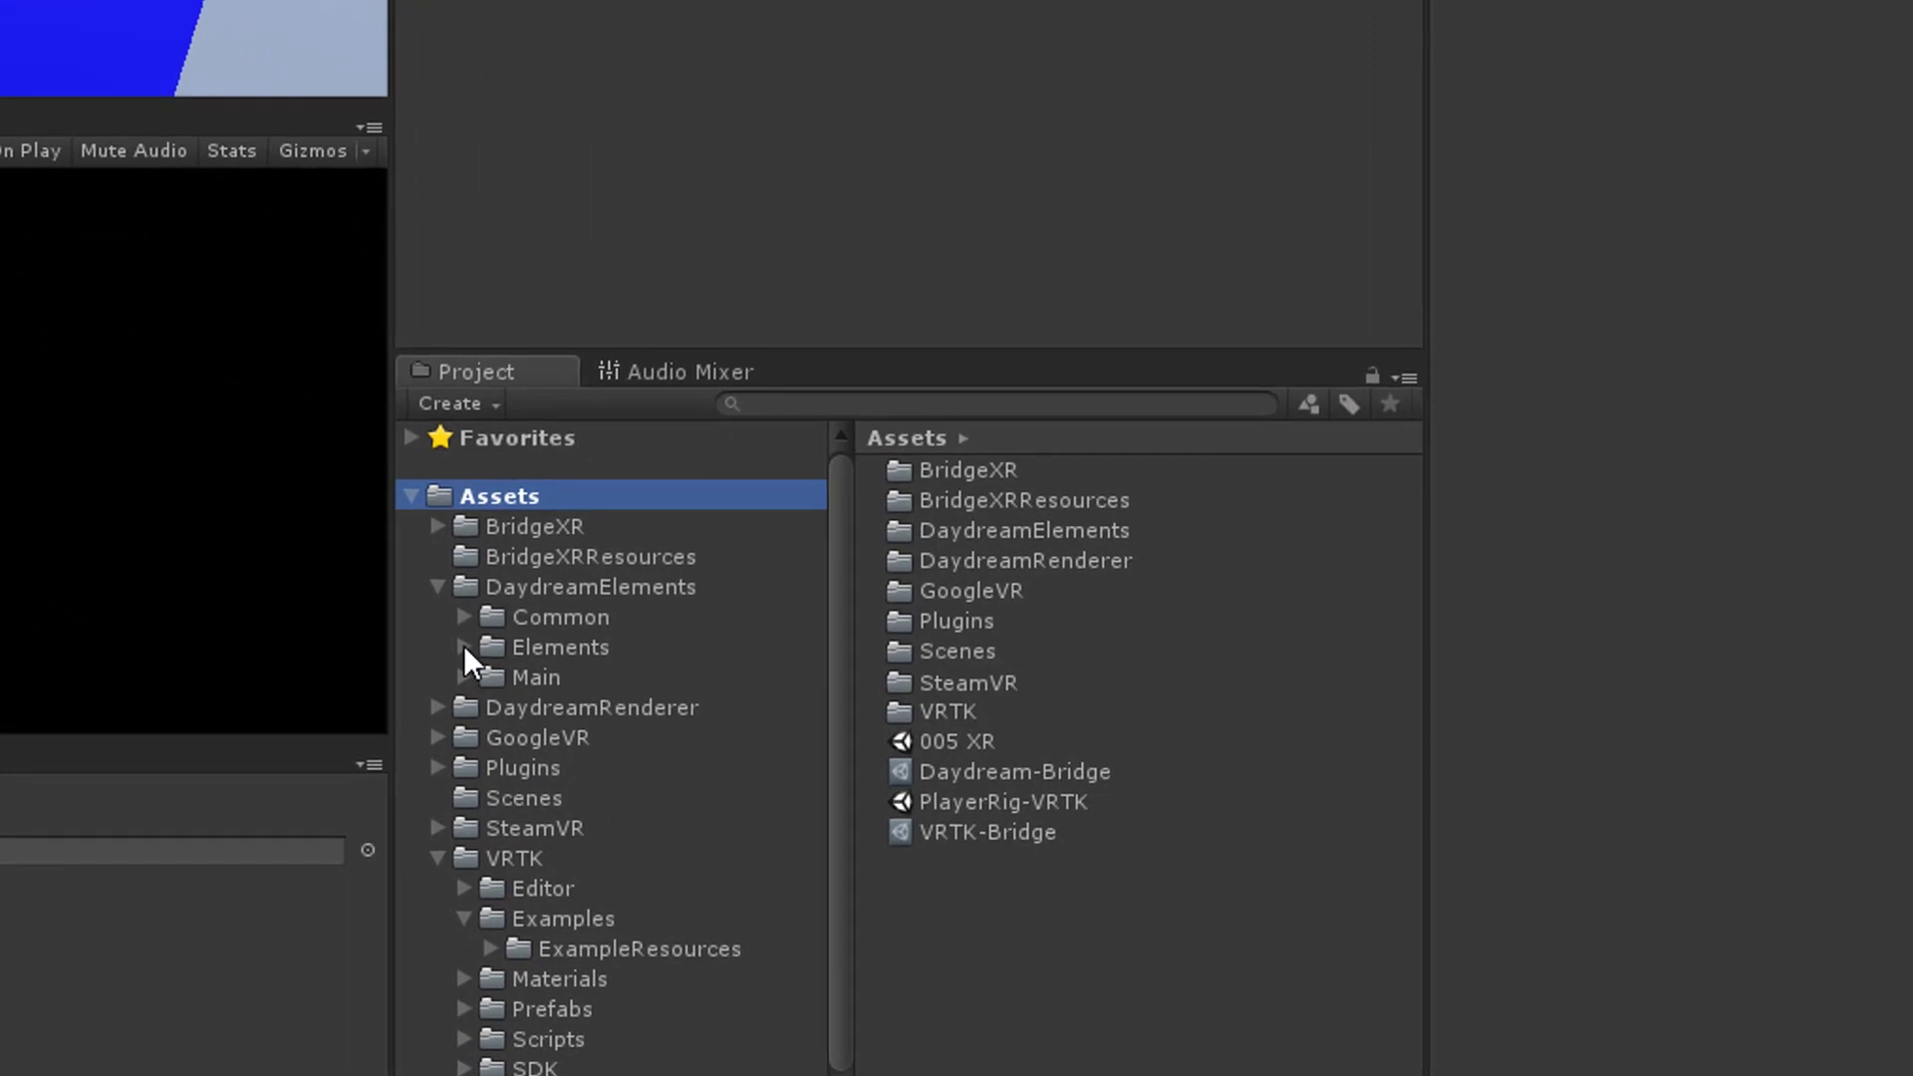
left_click(463, 647)
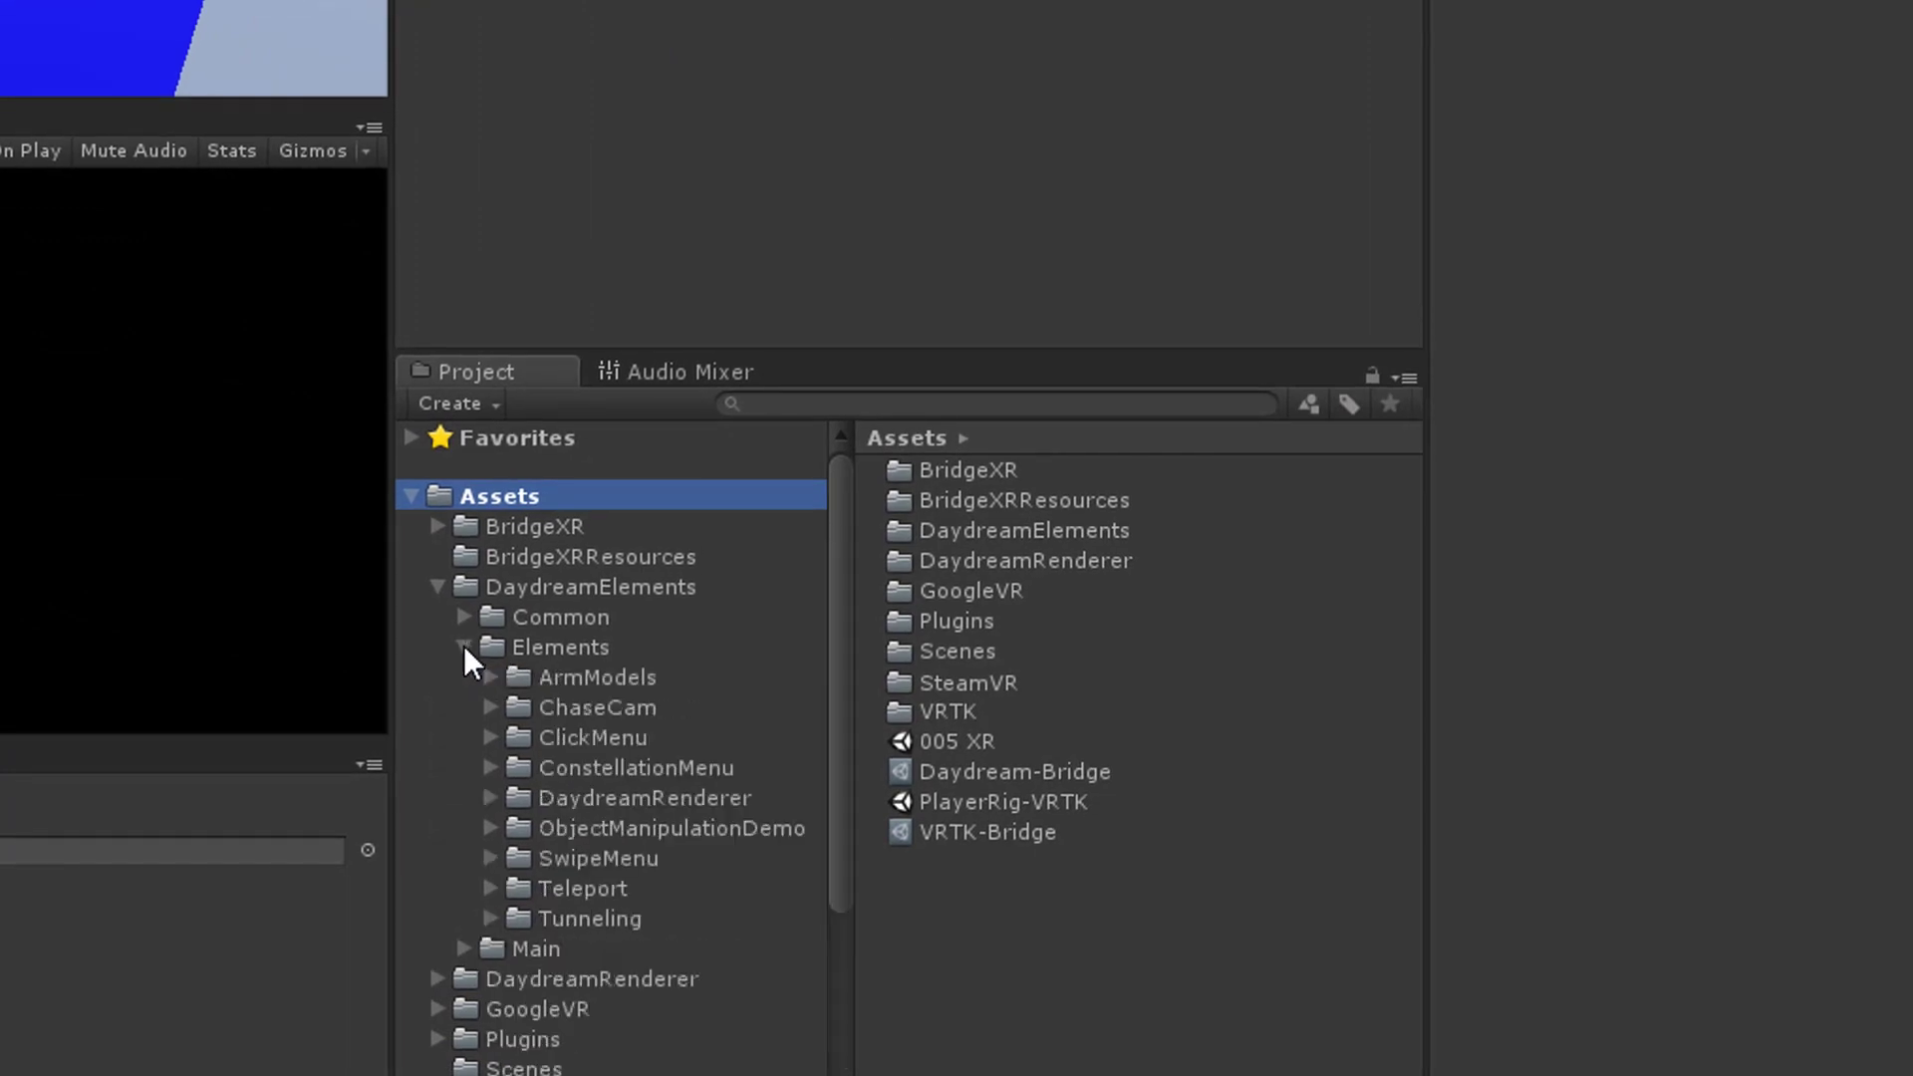
left_click(602, 829)
left_click(490, 829)
left_click(596, 859)
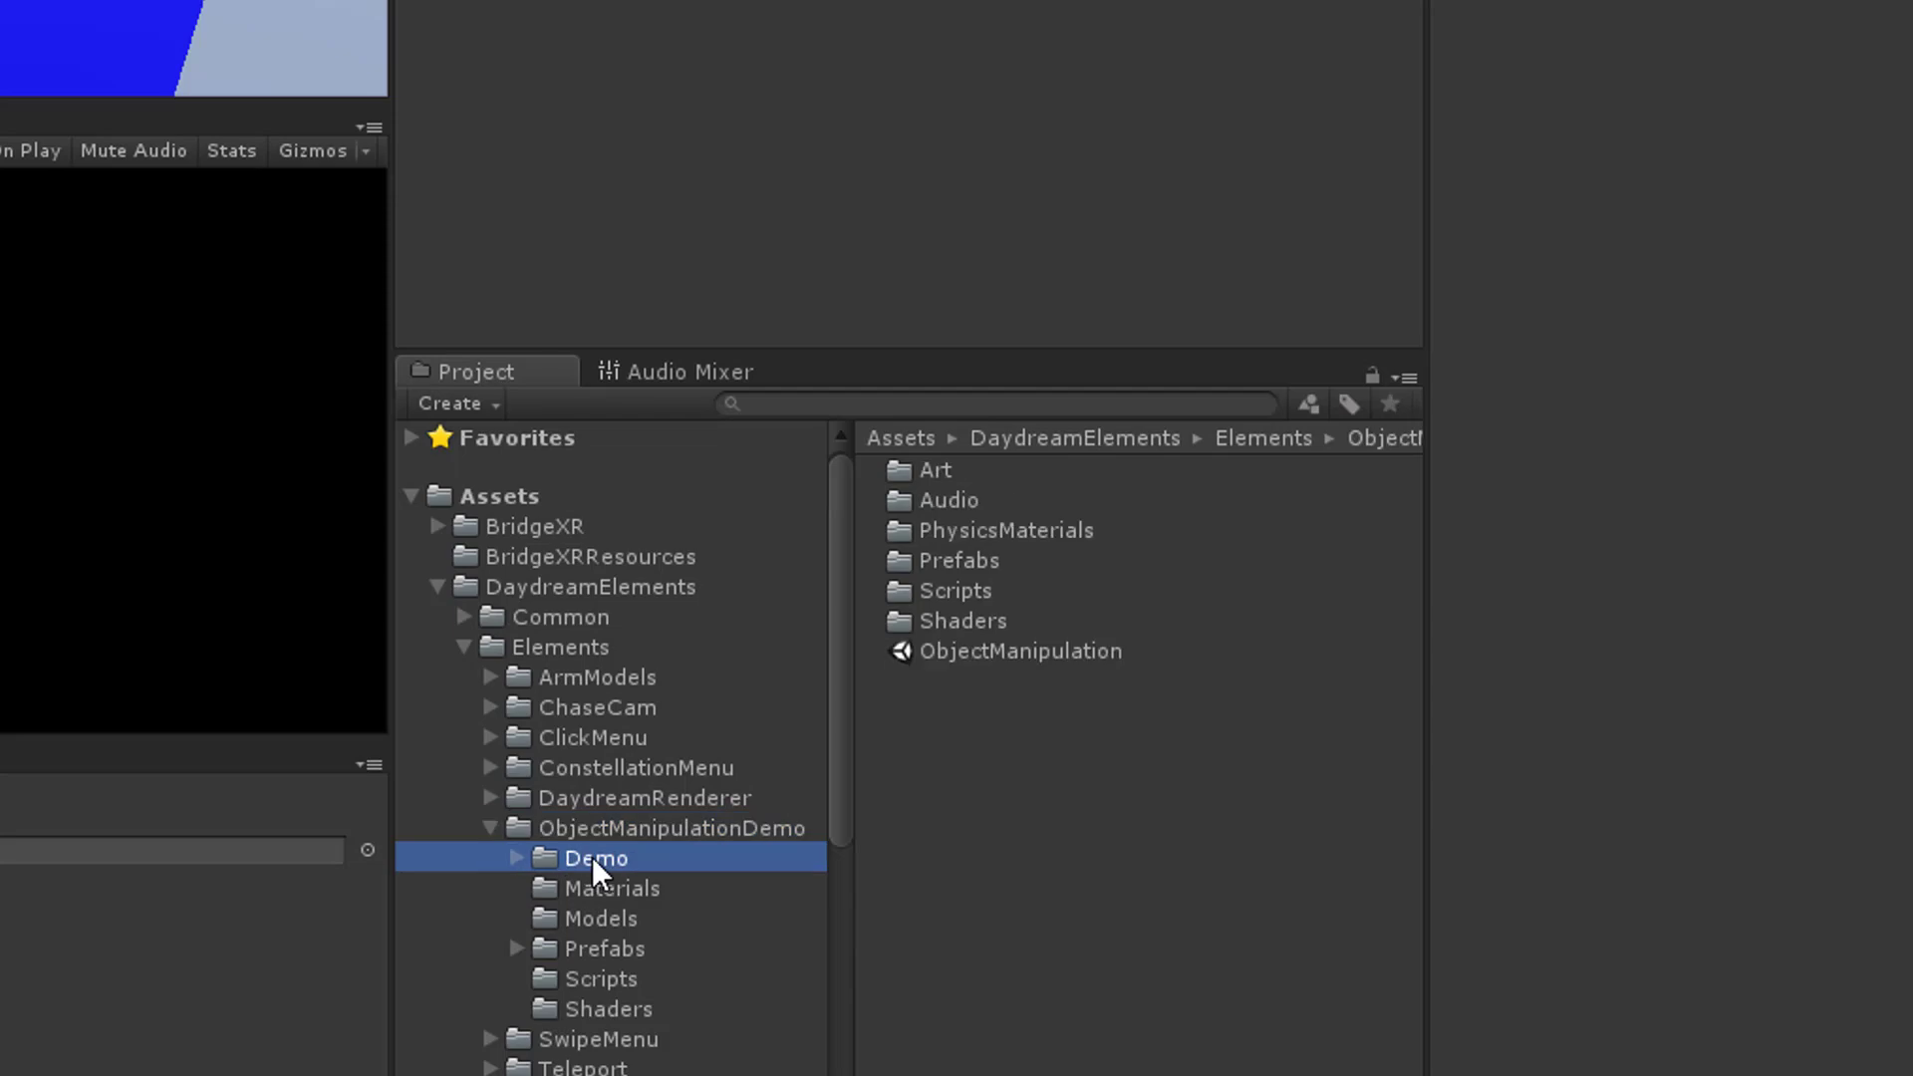
left_click(961, 652)
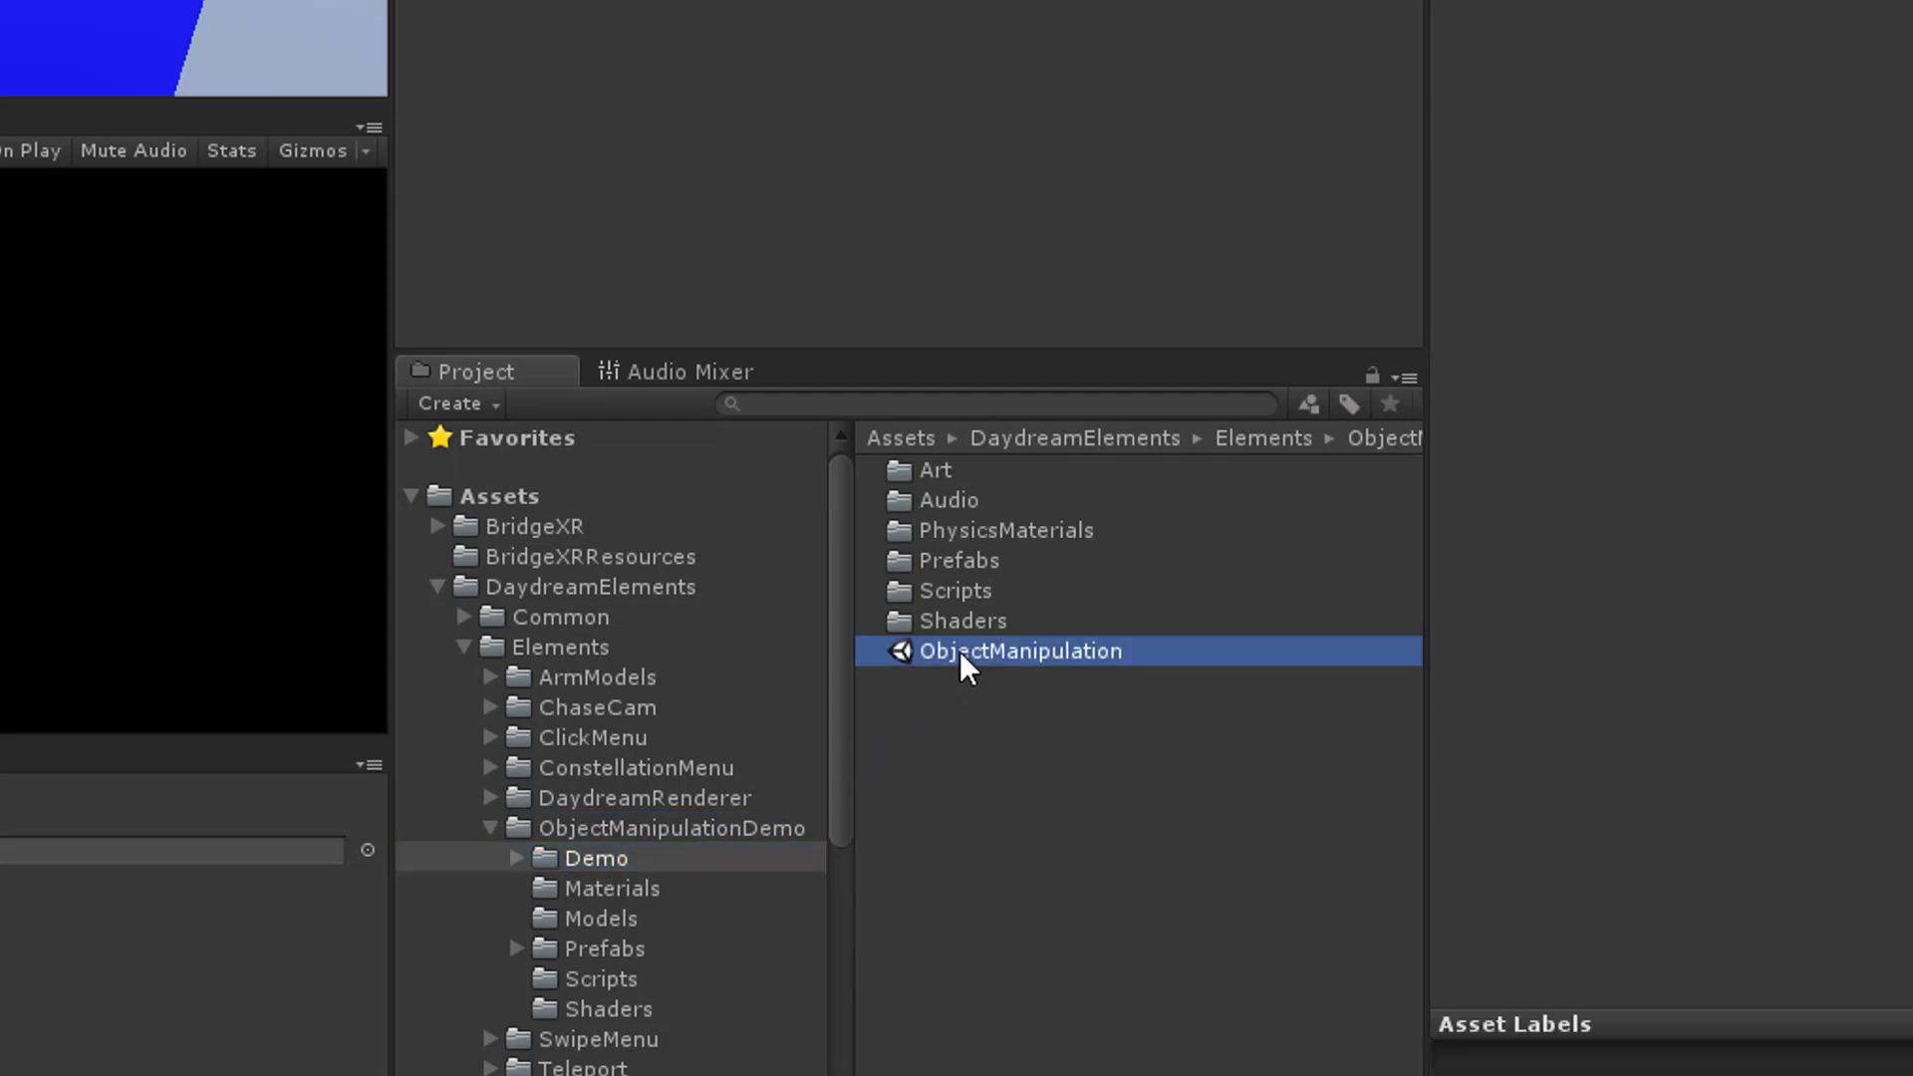
double_click(959, 649)
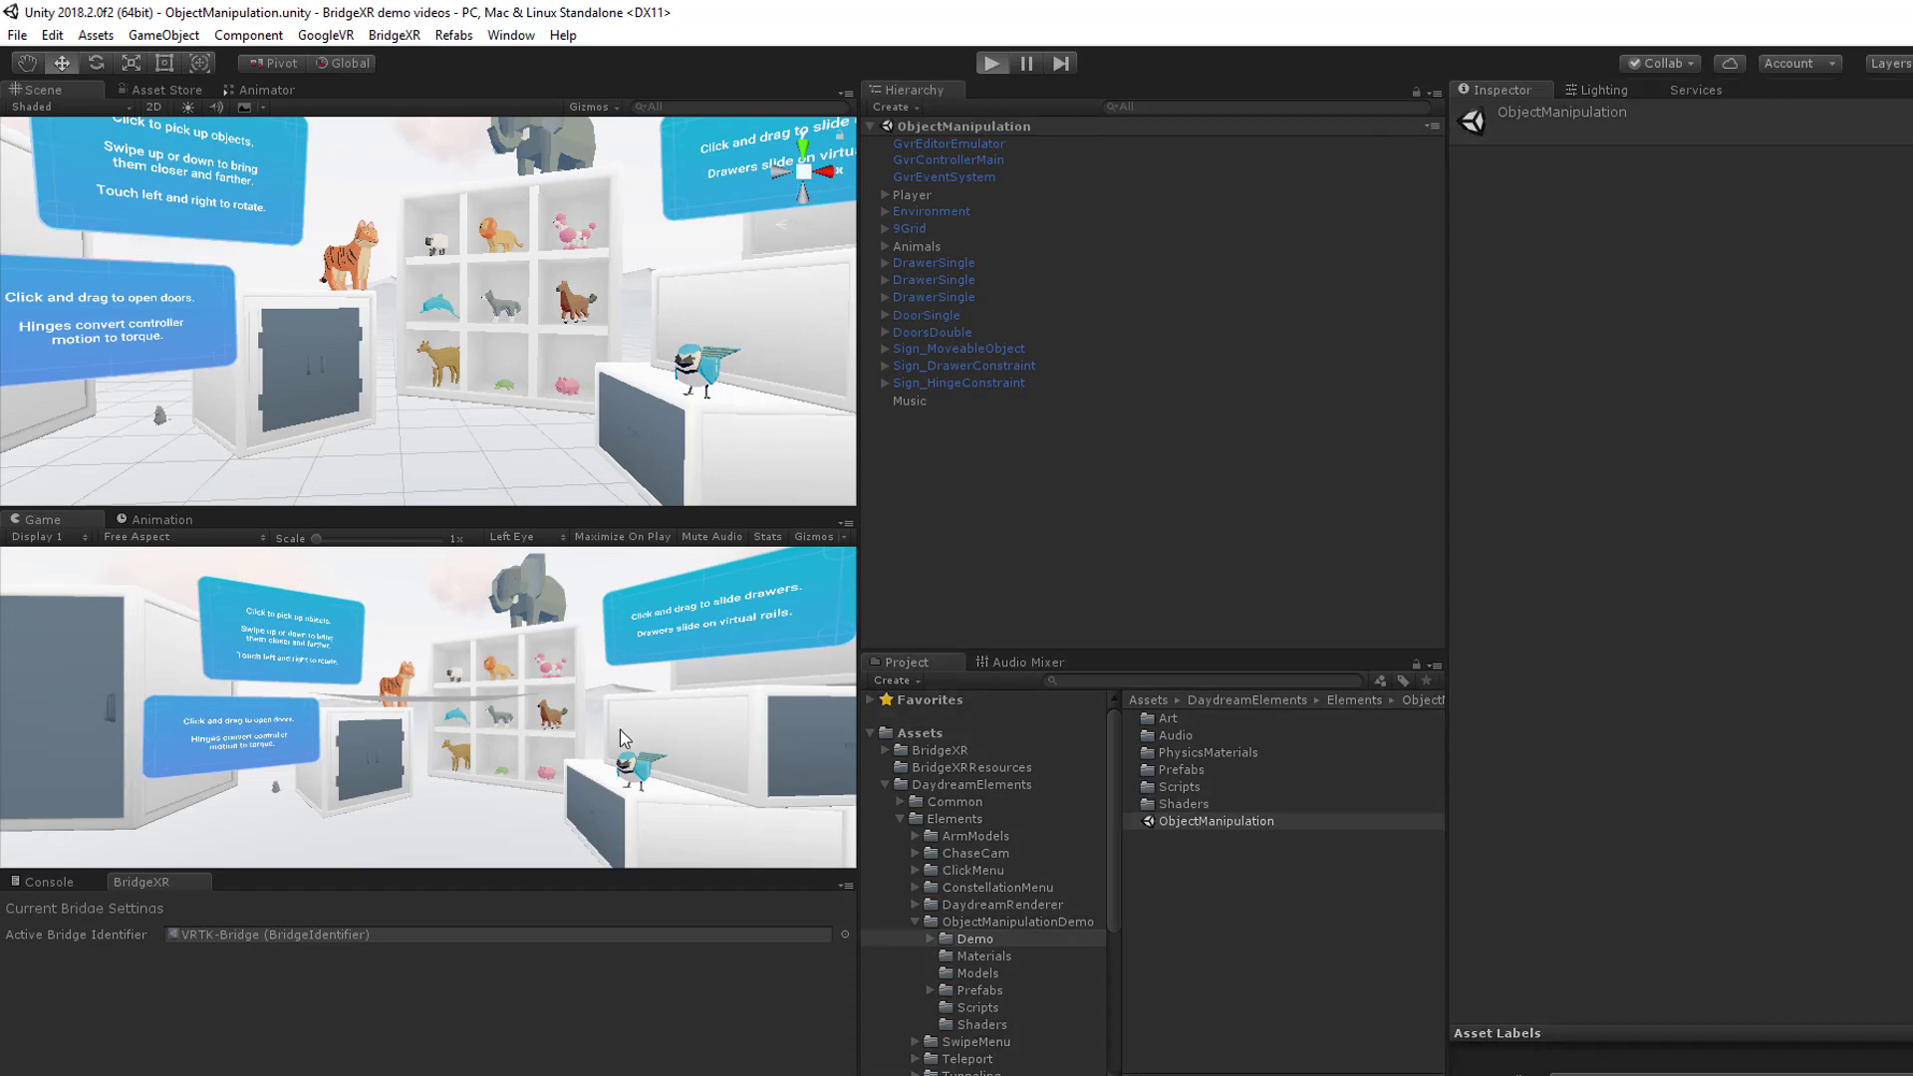
Enter Play mode to try the ObjectManipulation demo with the Daydream controller.
key("ctrl+p")
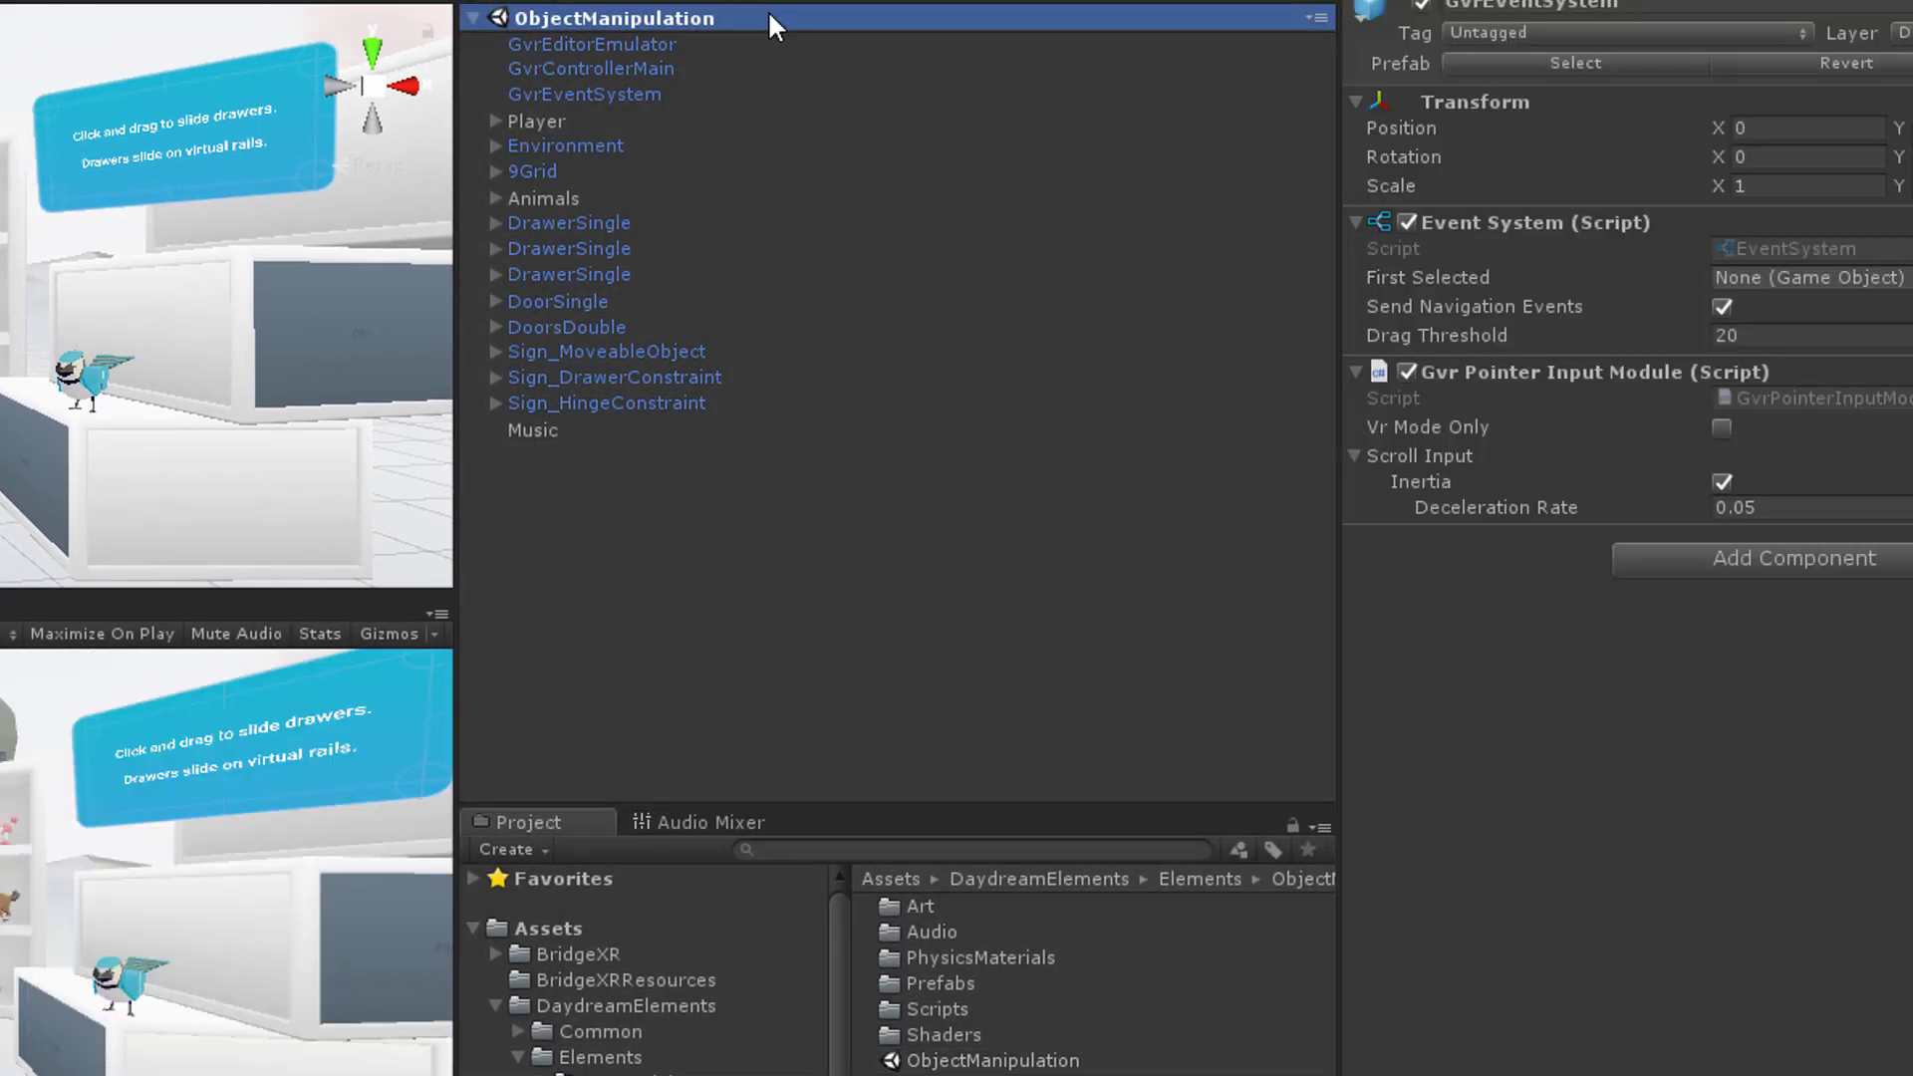
Add a new Untitled scene and delete its default Main Camera and Directional Light.
right_click(767, 14)
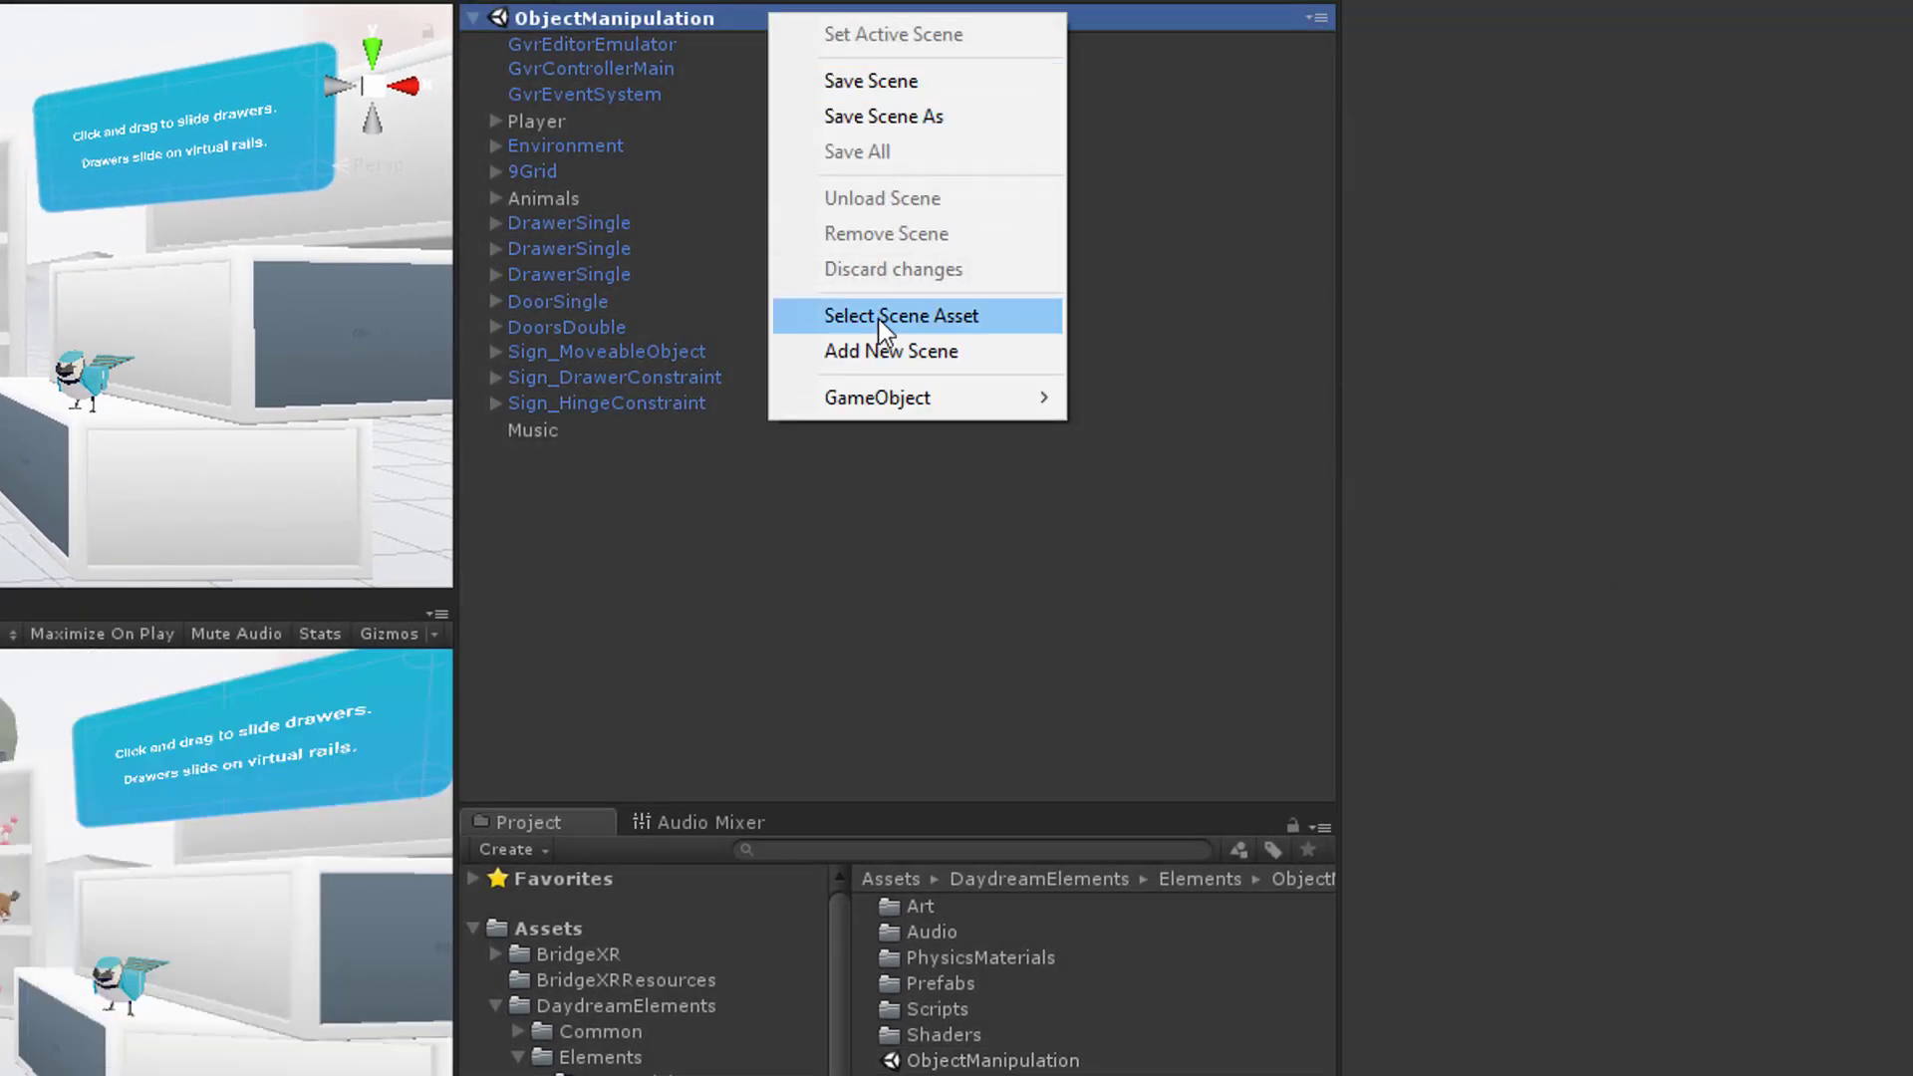
left_click(883, 354)
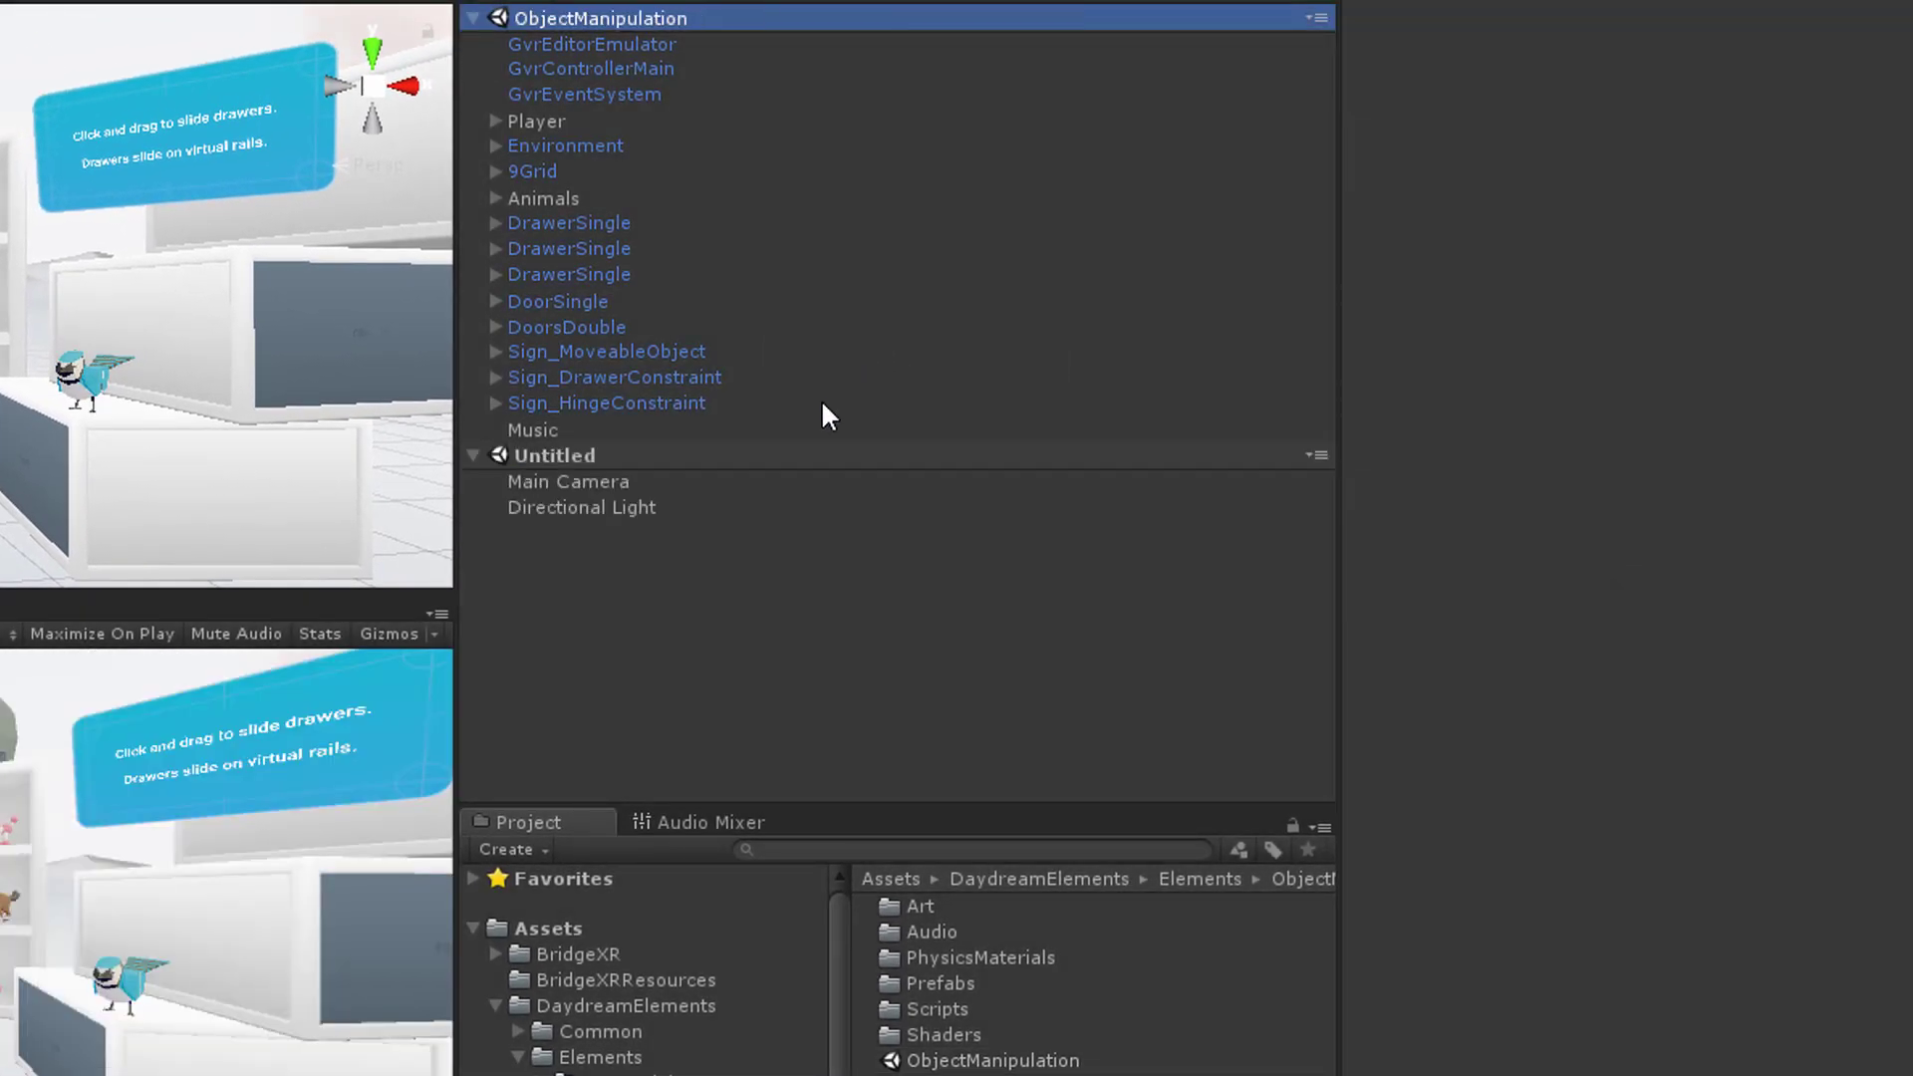
left_click(578, 484)
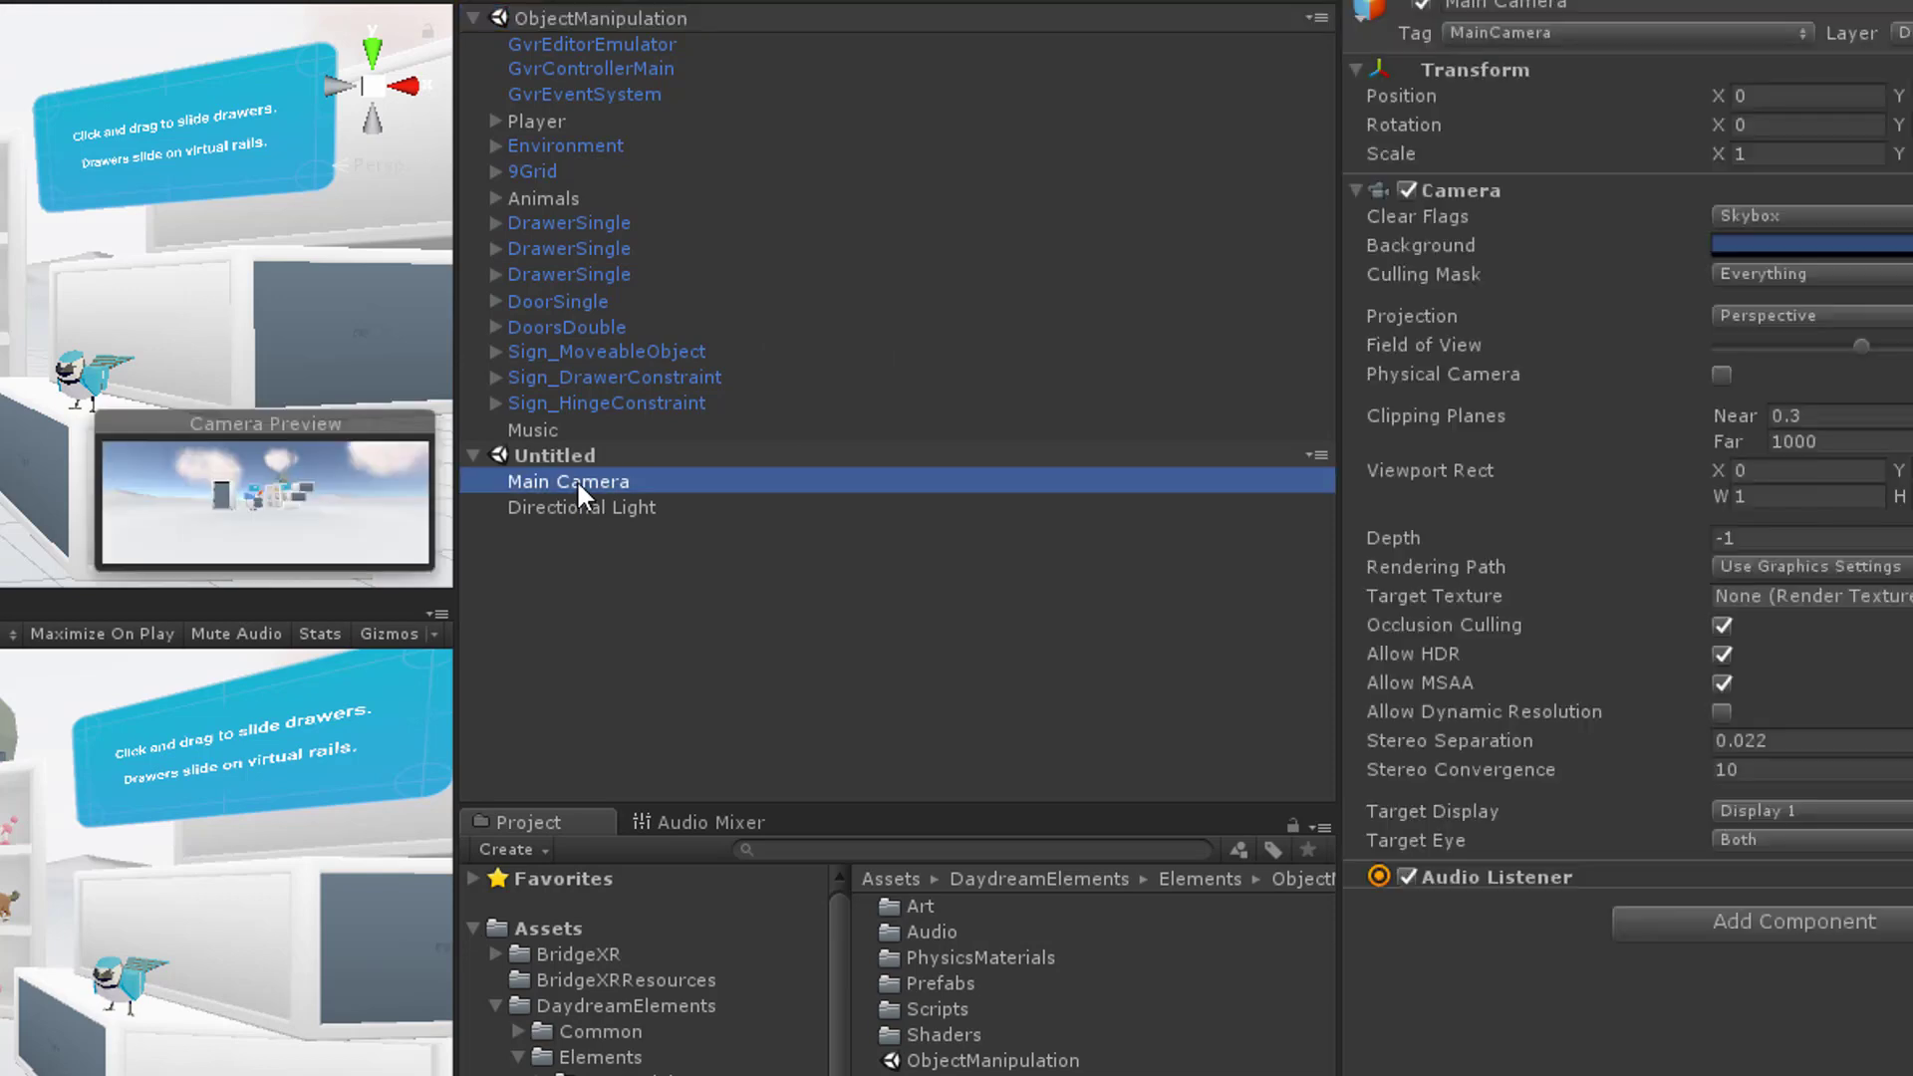
key("shift+Down")
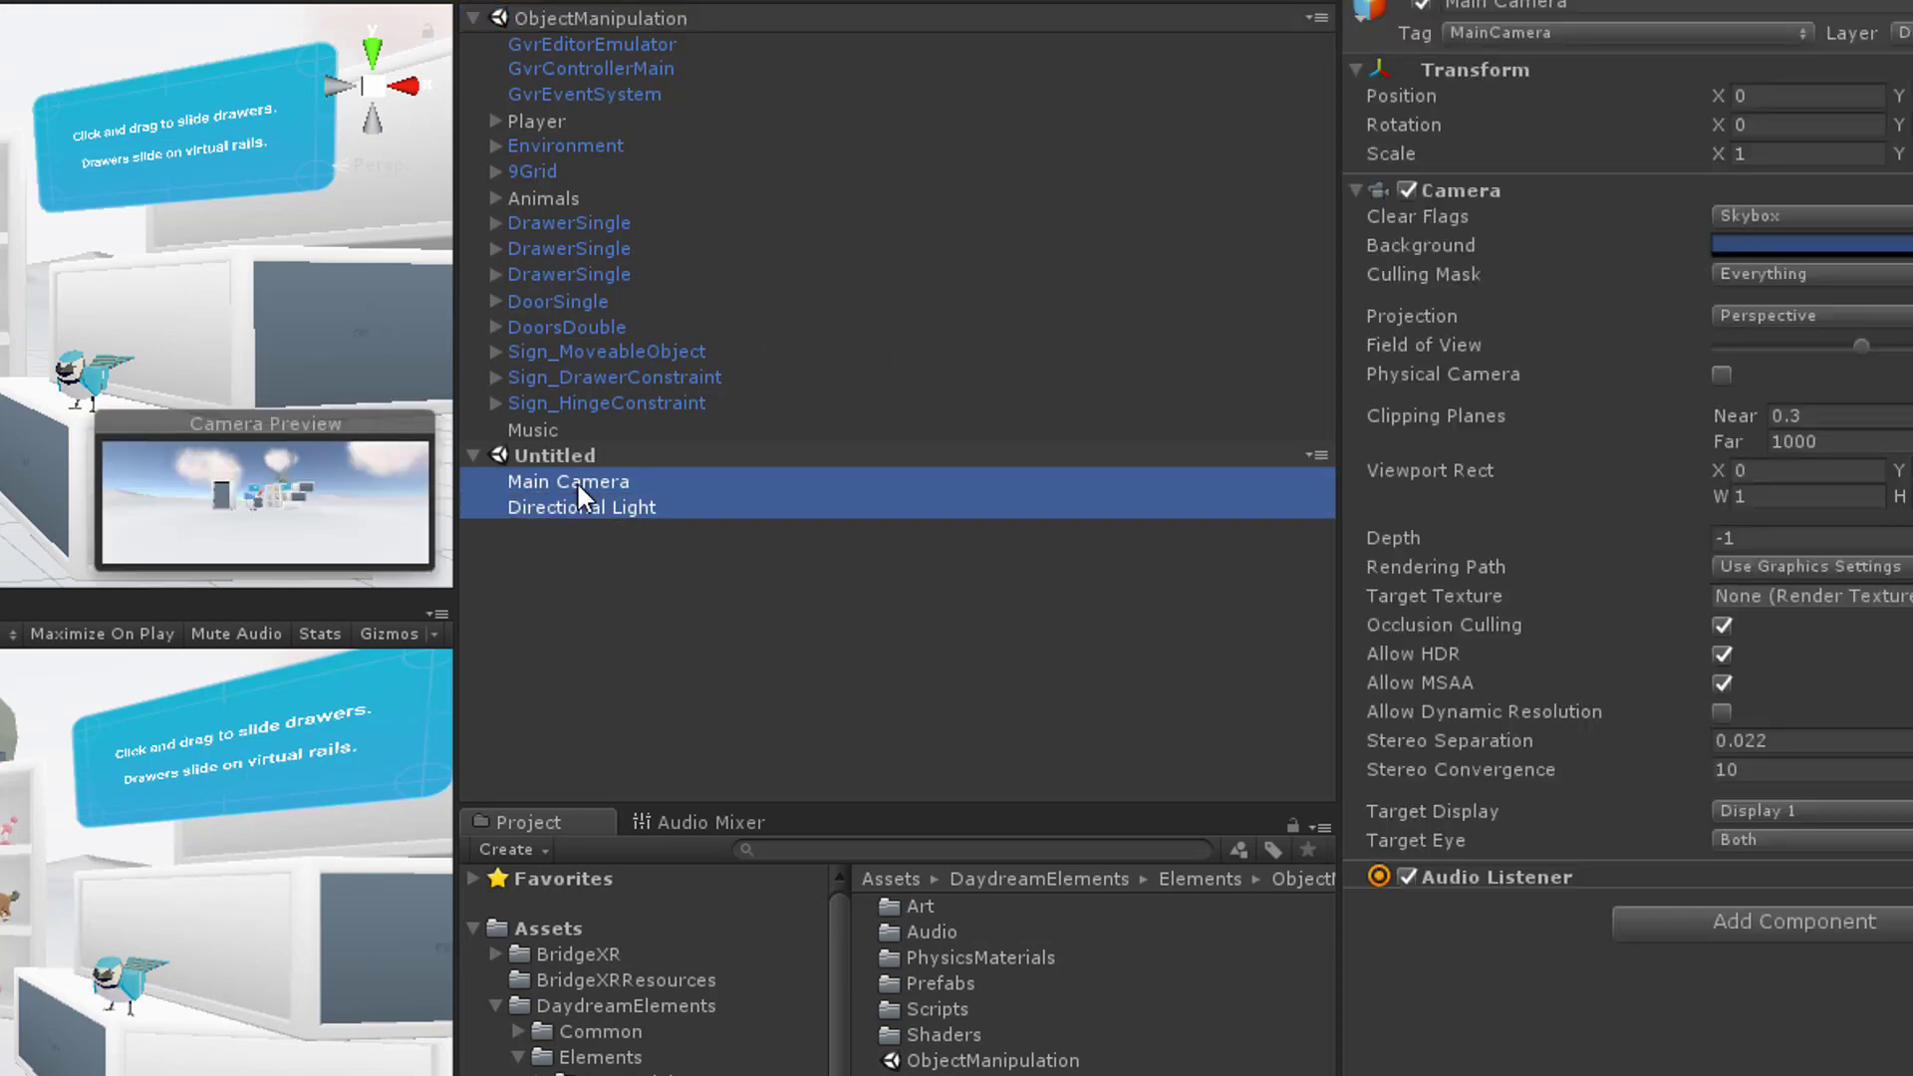
key("Delete")
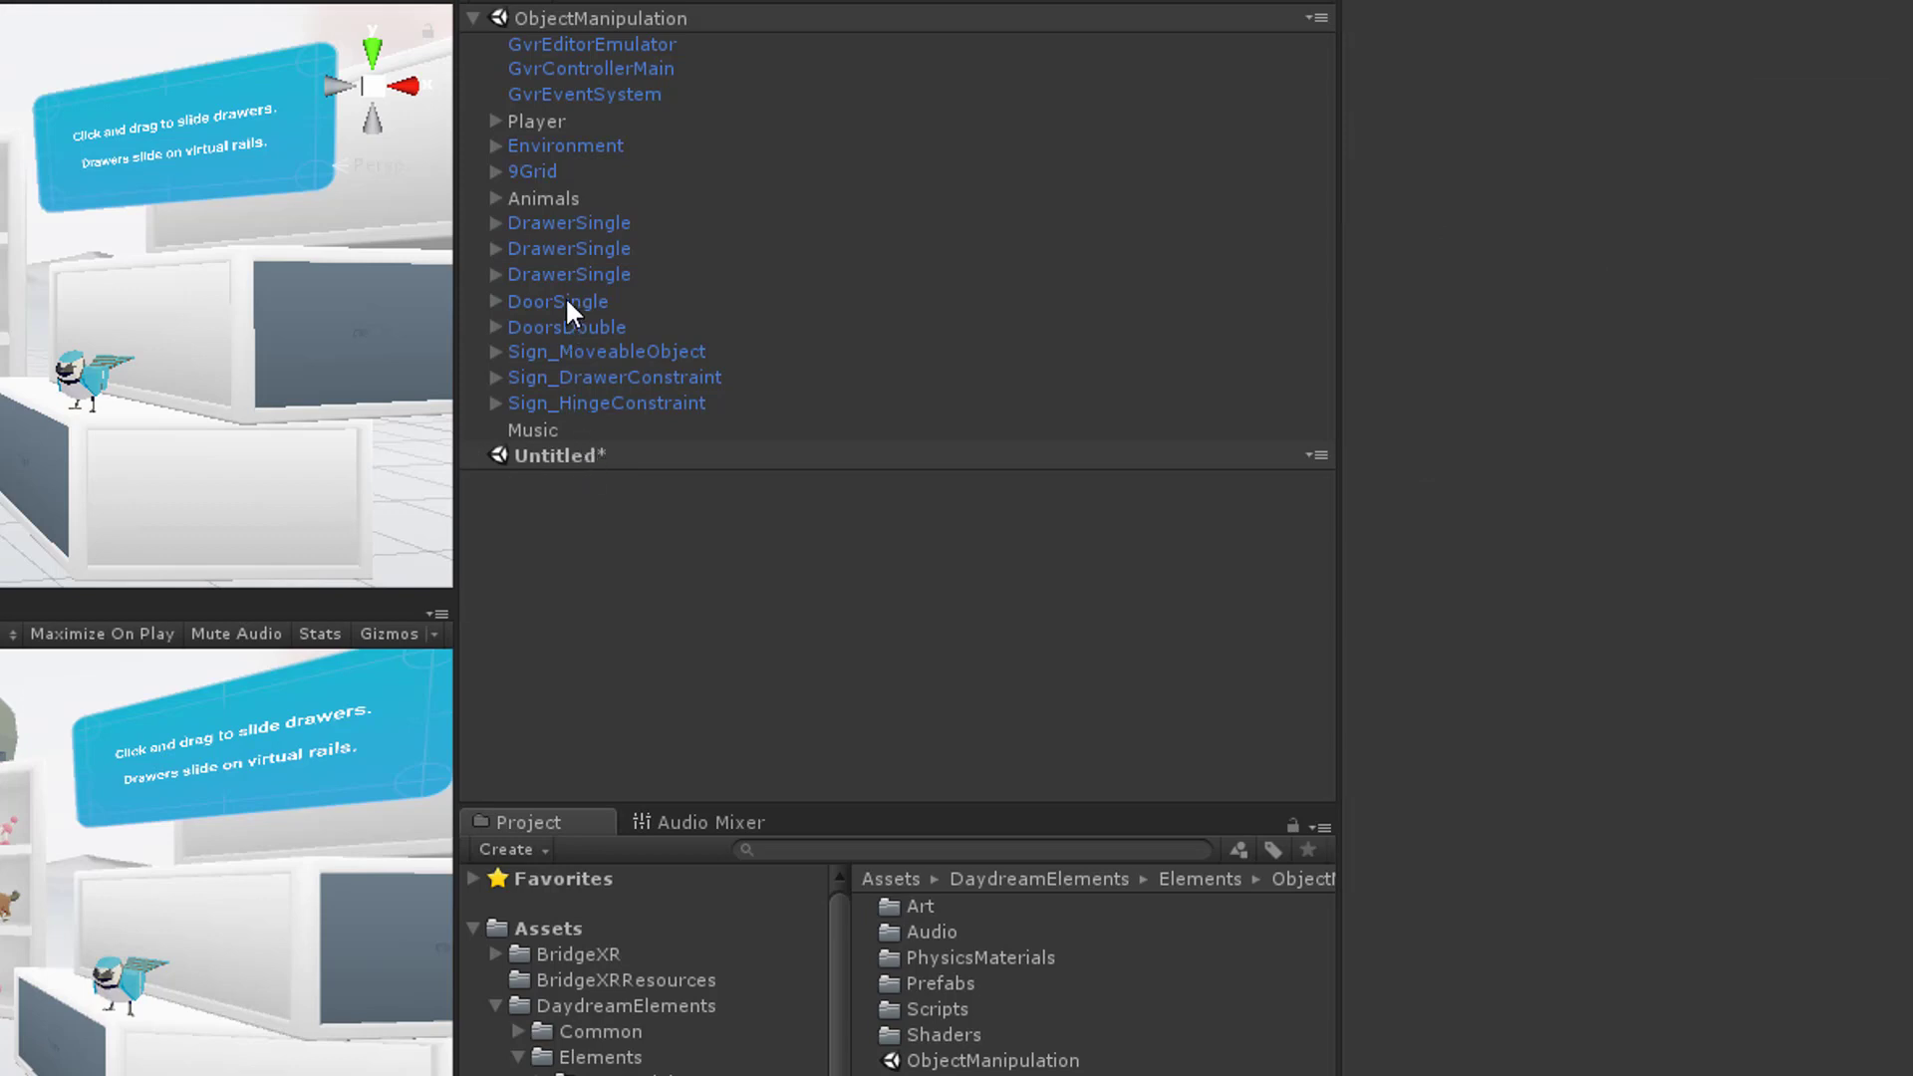
Move GvrEditorEmulator, GvrControllerMain, GvrEventSystem and Player from ObjectManipulation into the Untitled scene.
left_click(564, 44)
left_click(554, 117, "shift")
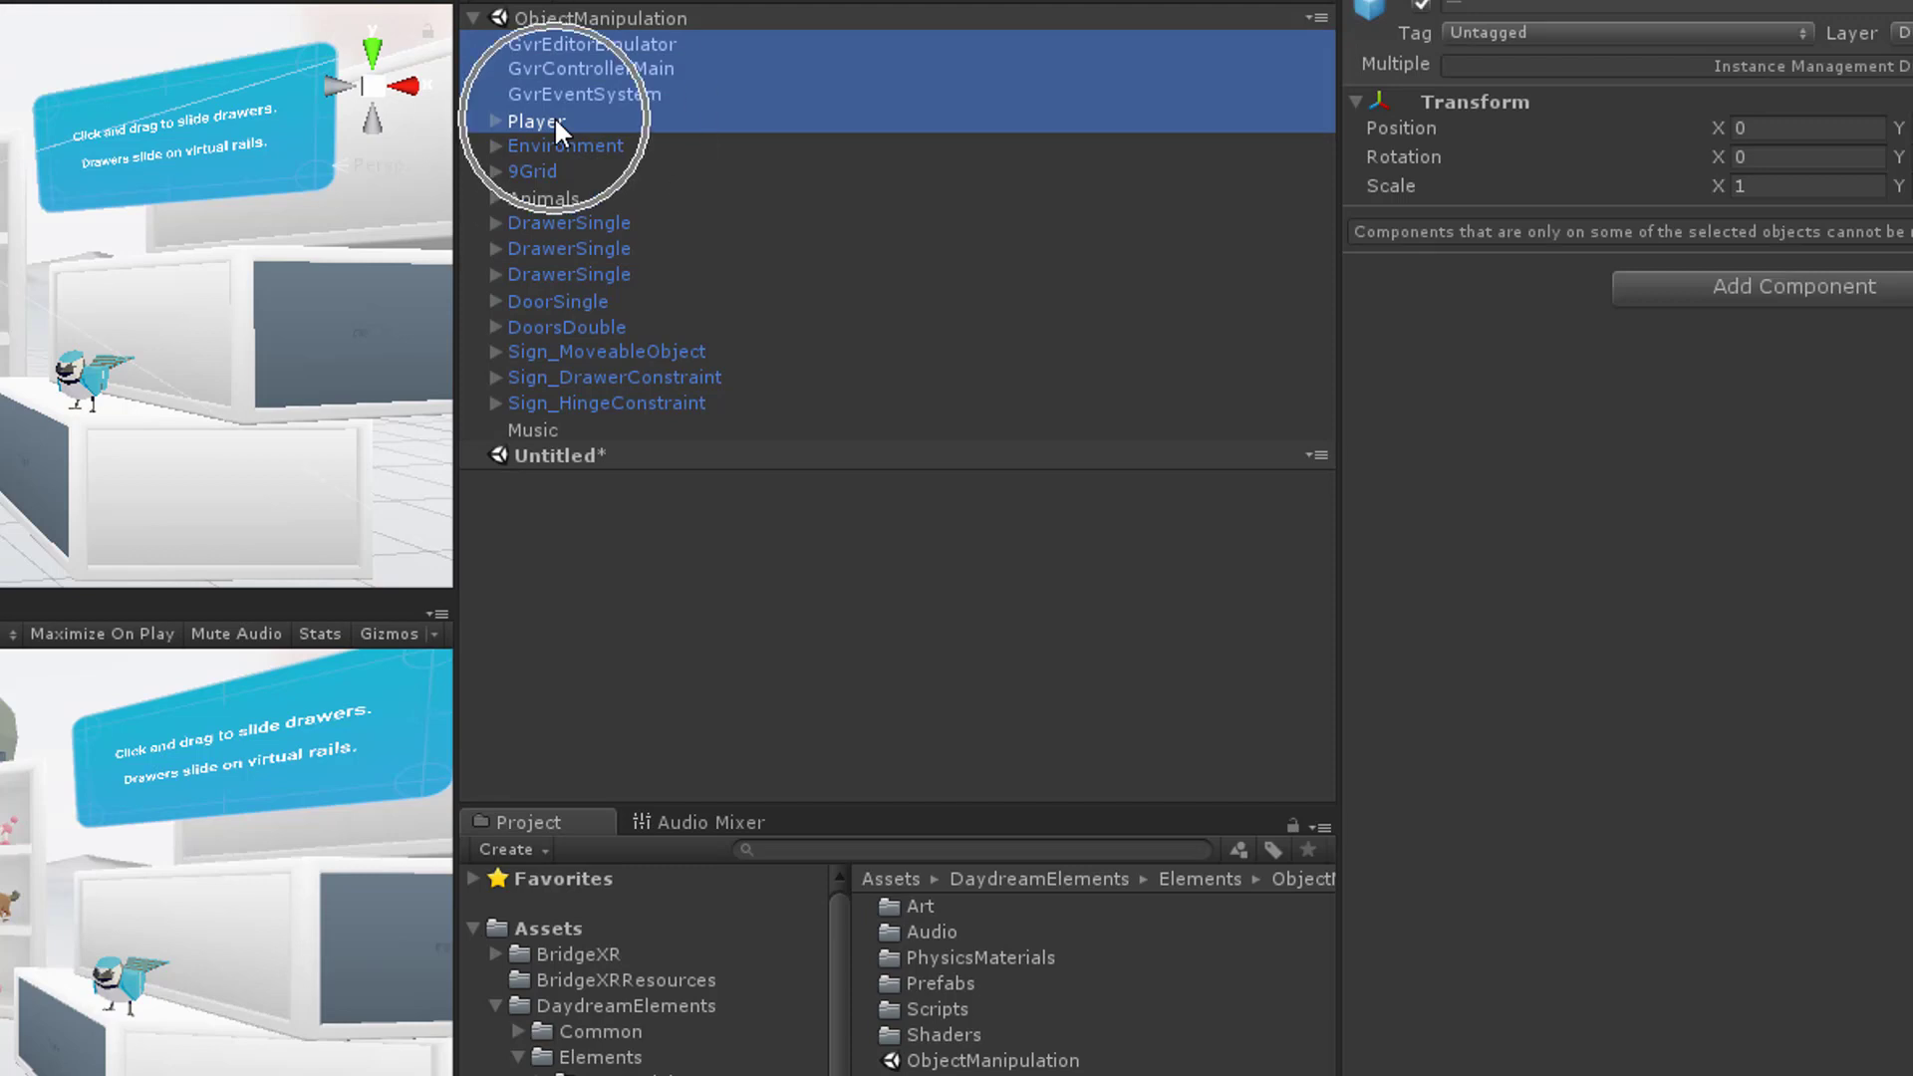
left_click_drag(553, 118, 574, 457)
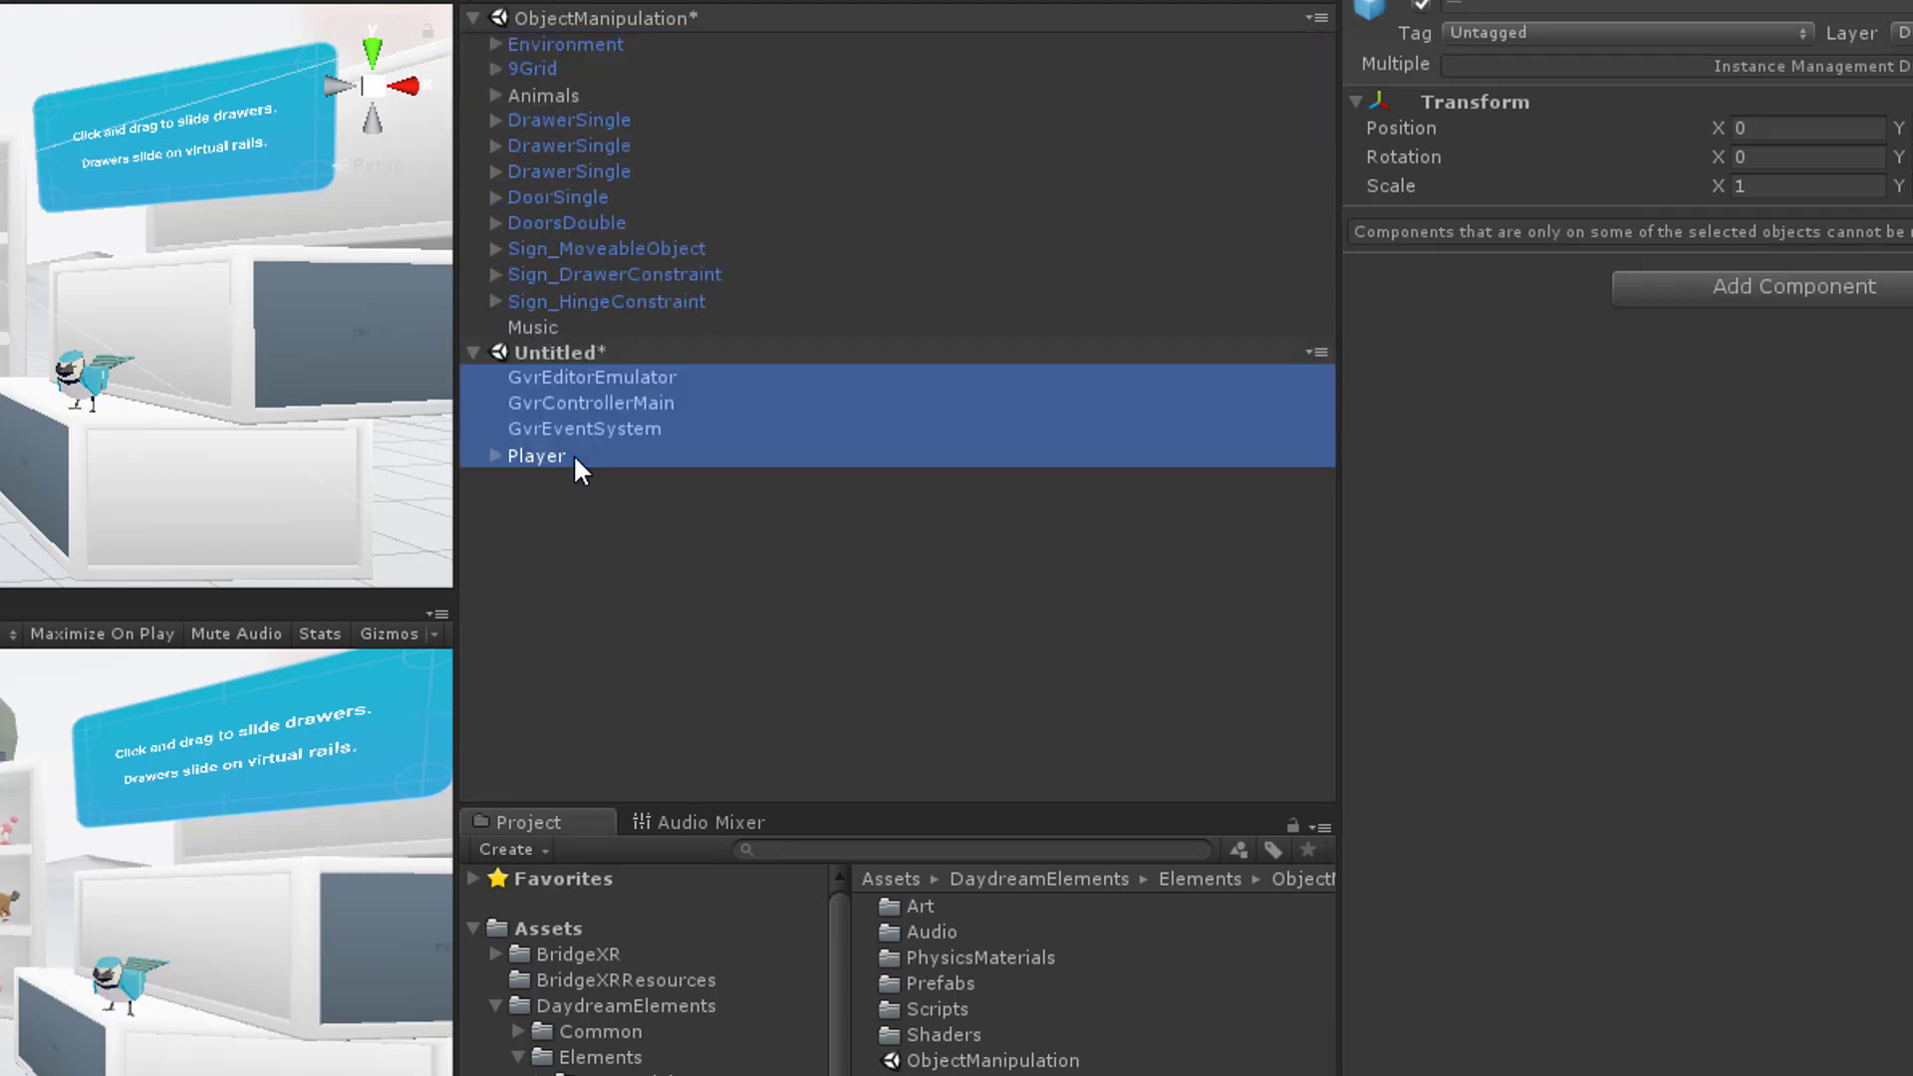
right_click(709, 351)
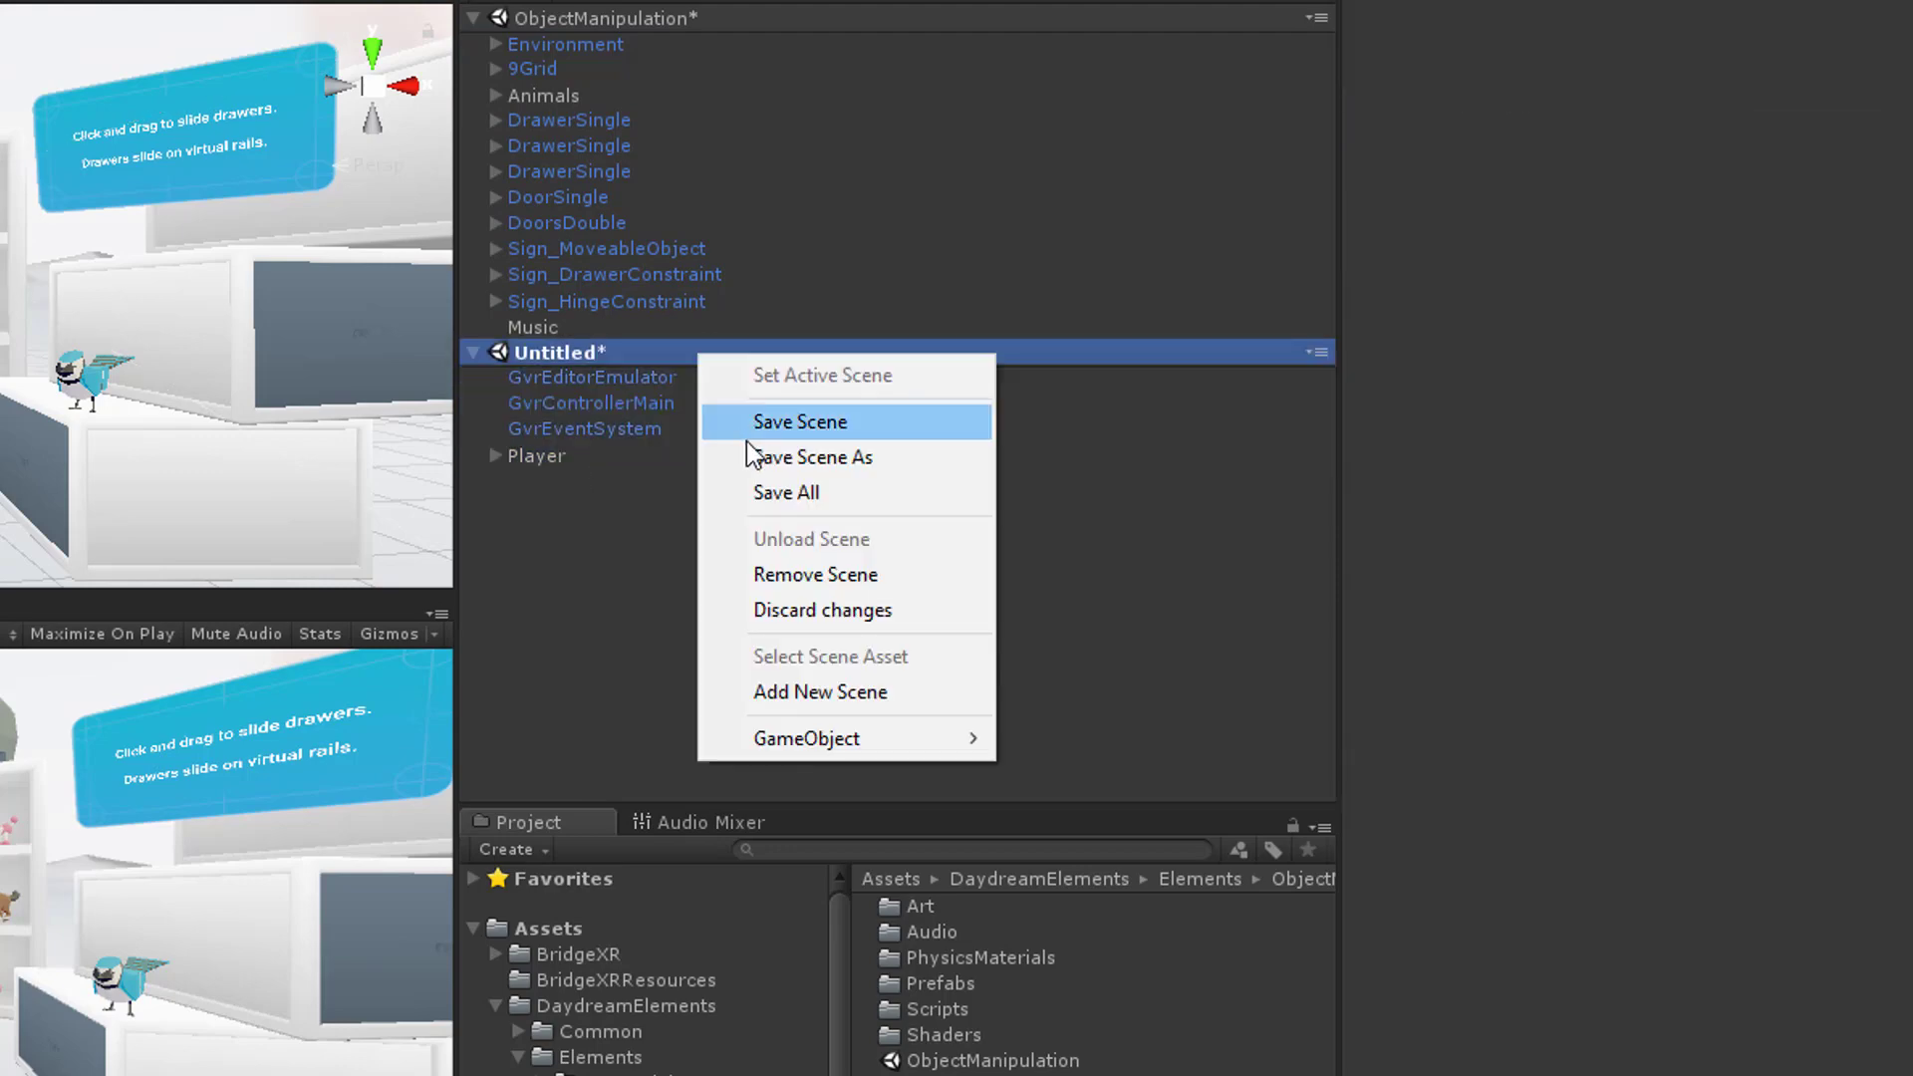